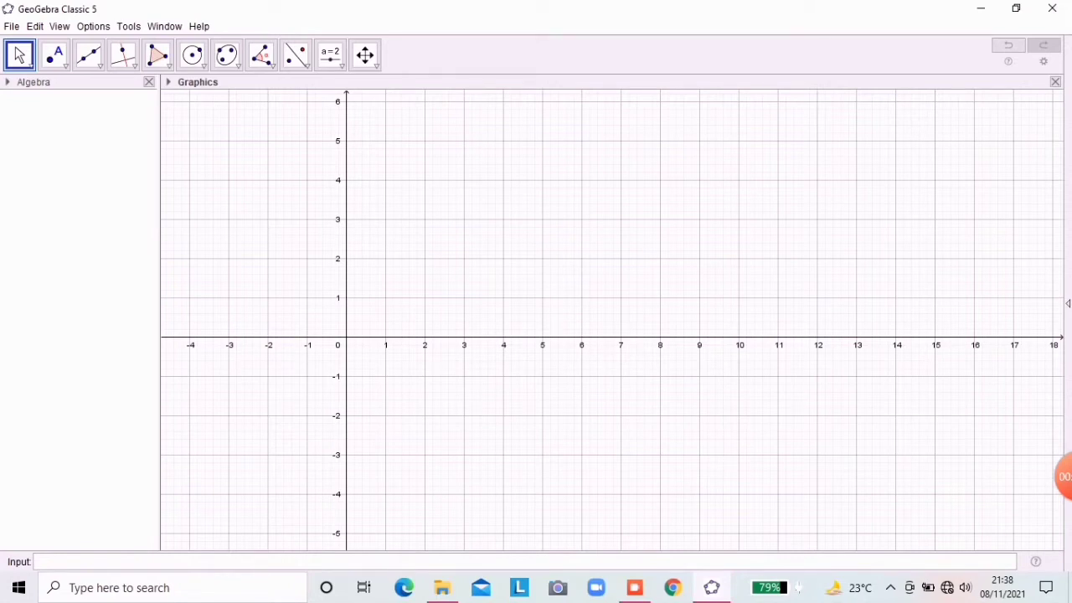
Hide the grid in the graphics view while keeping the axes.
right_click(632, 254)
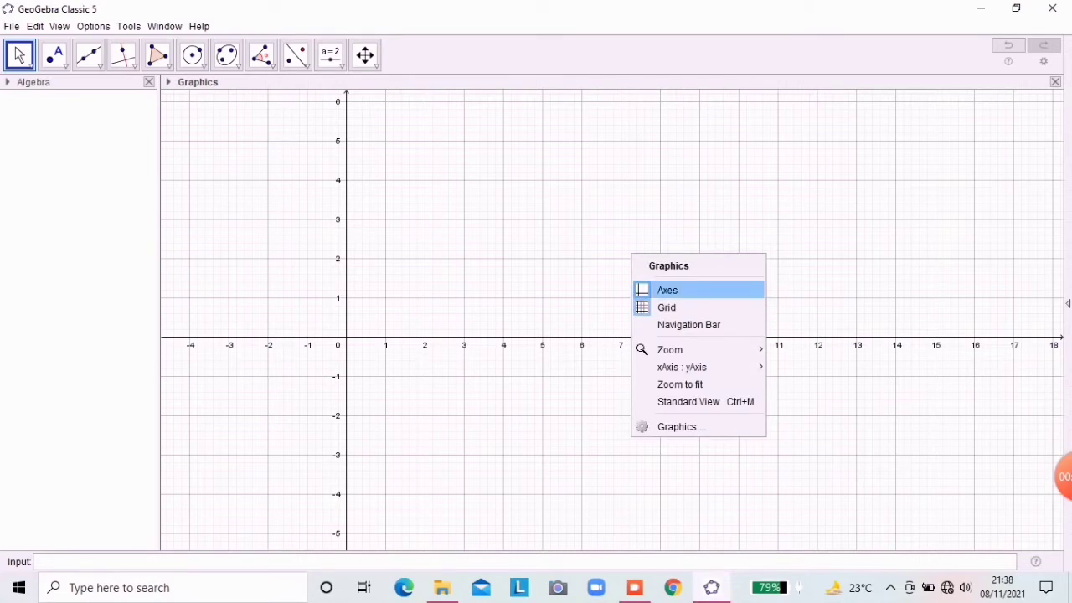
left_click(670, 307)
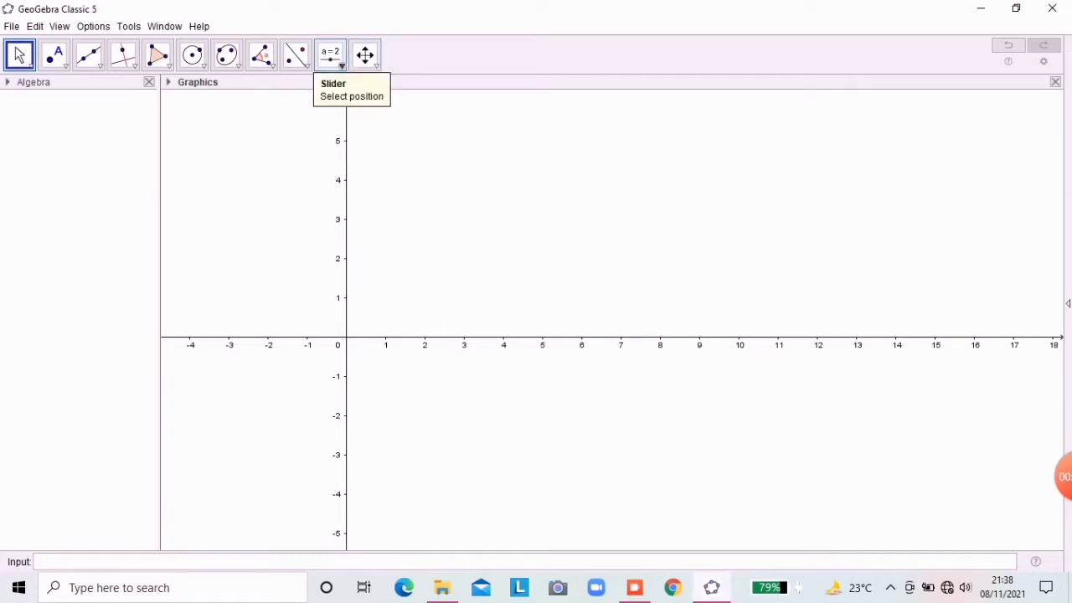
Create a horizontal number slider named c with minimum 0.5 and increment 0.1, and place it beside the upper end of the y-axis.
left_click(331, 55)
left_click(536, 209)
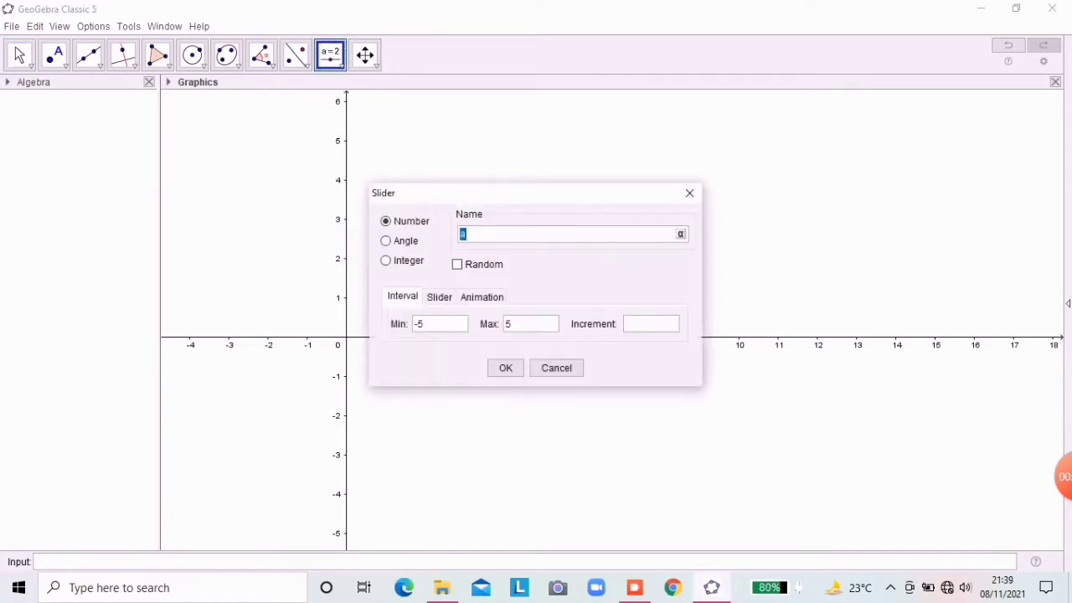
type("c")
left_click(438, 324)
key("BackSpace")
key("BackSpace")
type("0.50,1")
left_click(439, 298)
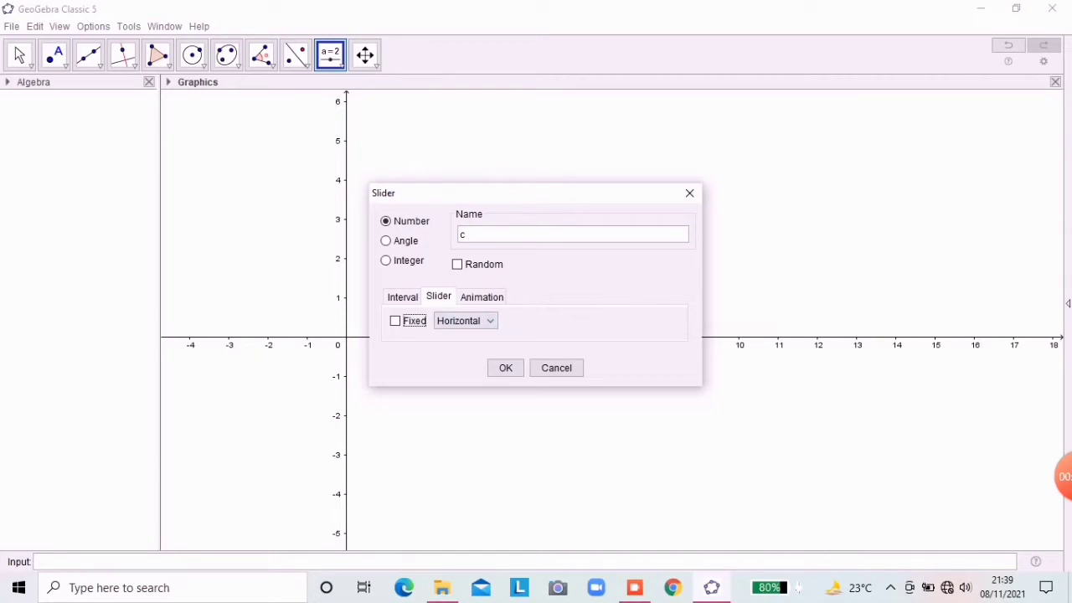
left_click(505, 367)
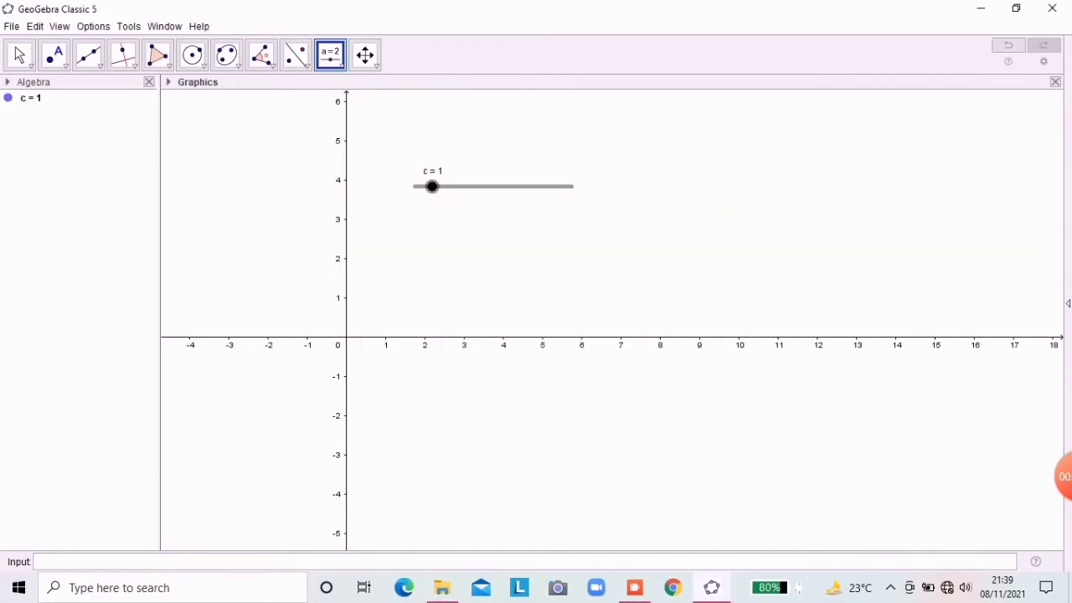
left_click_drag(432, 186, 409, 124)
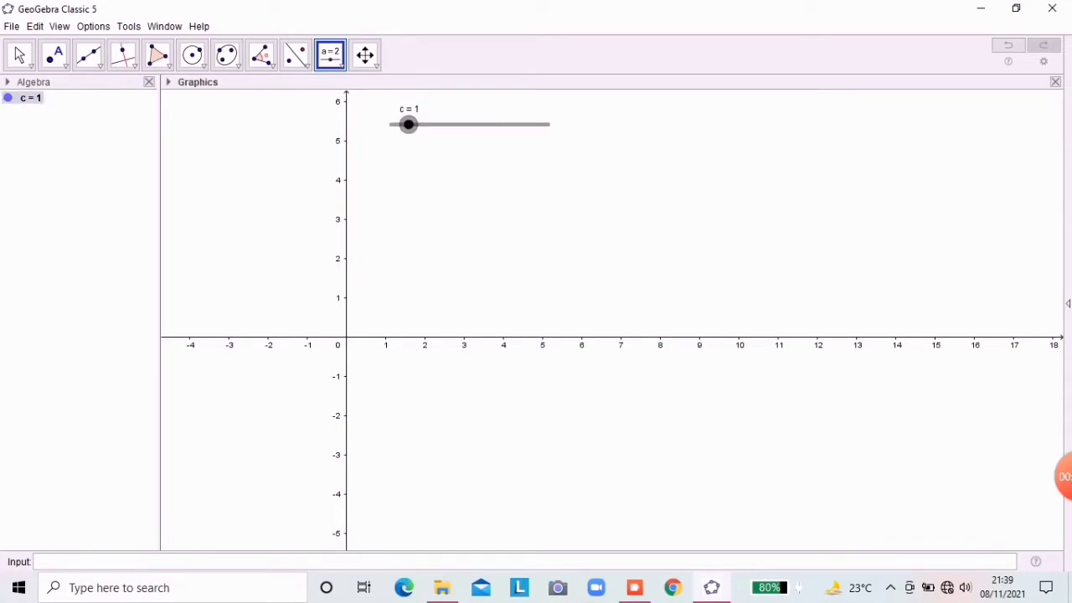
Define a new number slider named epsilon with minimum 0, maximum 1 and increment 0.0001.
left_click(402, 180)
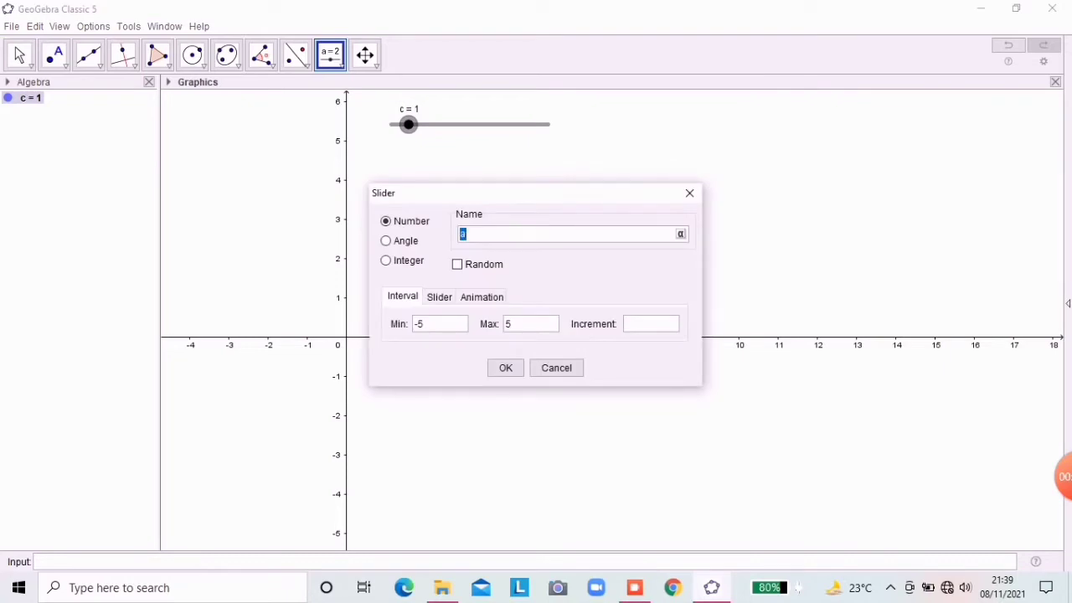
key("BackSpace")
type("epsilon")
key("BackSpace")
key("BackSpace")
type("0")
left_click(515, 324)
key("BackSpace")
type("1")
left_click(628, 324)
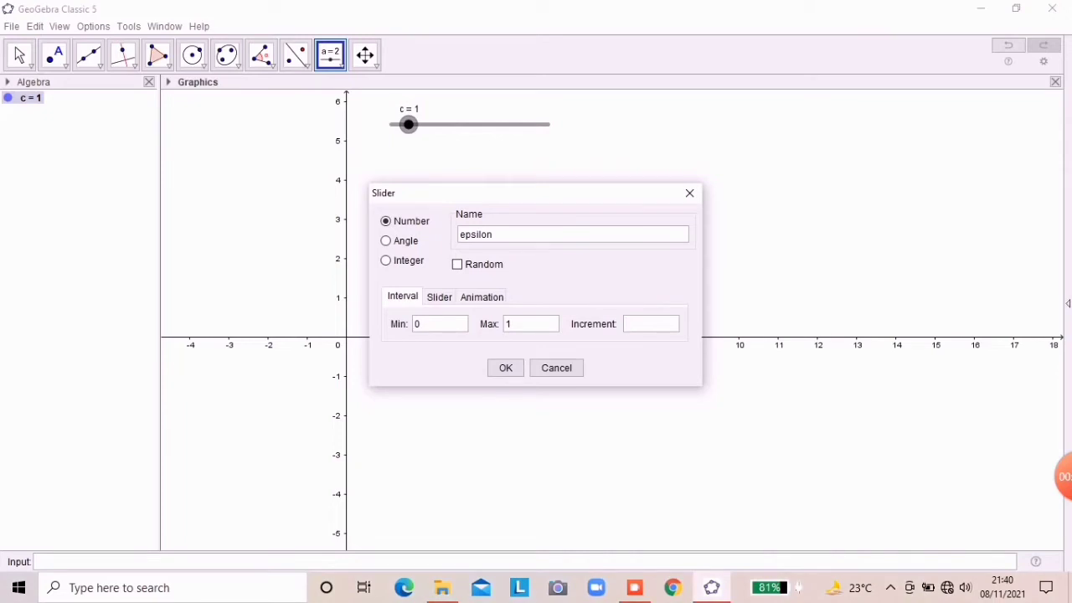
type("0.0001")
Make the epsilon slider vertical, create it, and move it above the x-axis near x = -4.
left_click(439, 296)
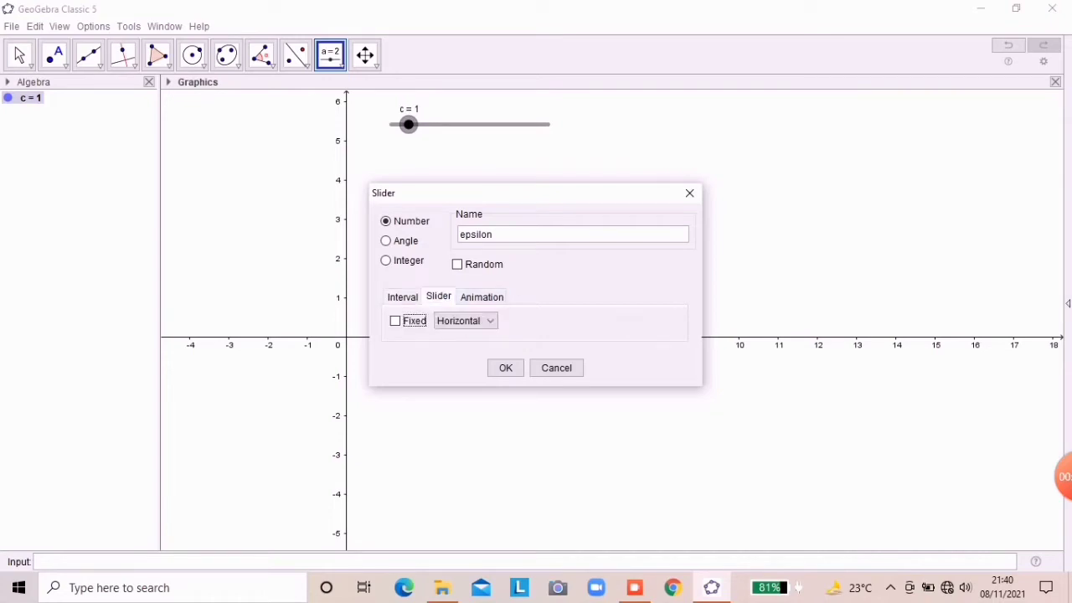
left_click(465, 321)
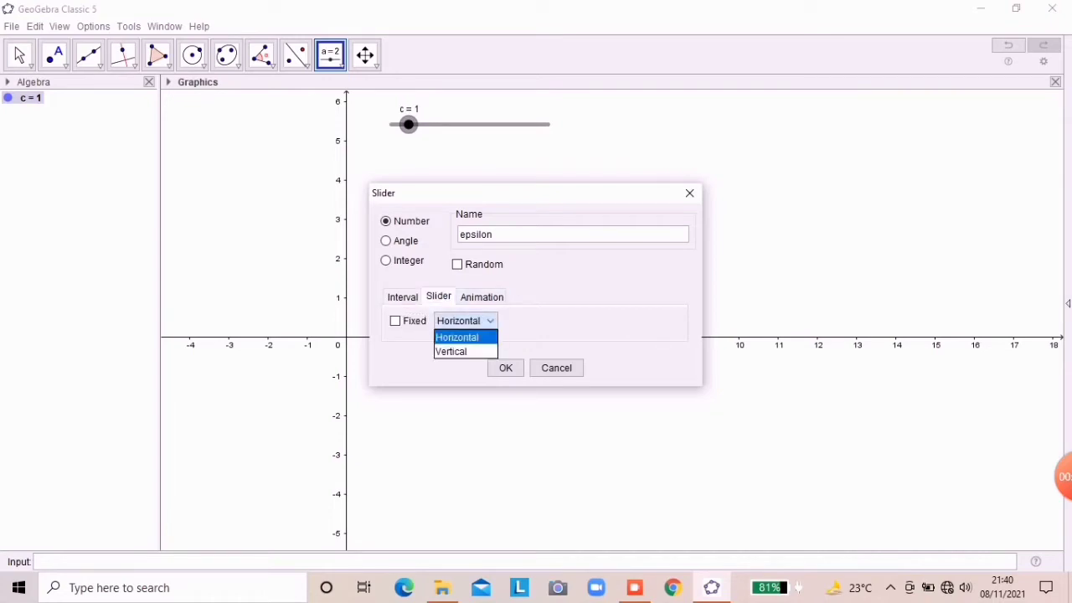
left_click(452, 352)
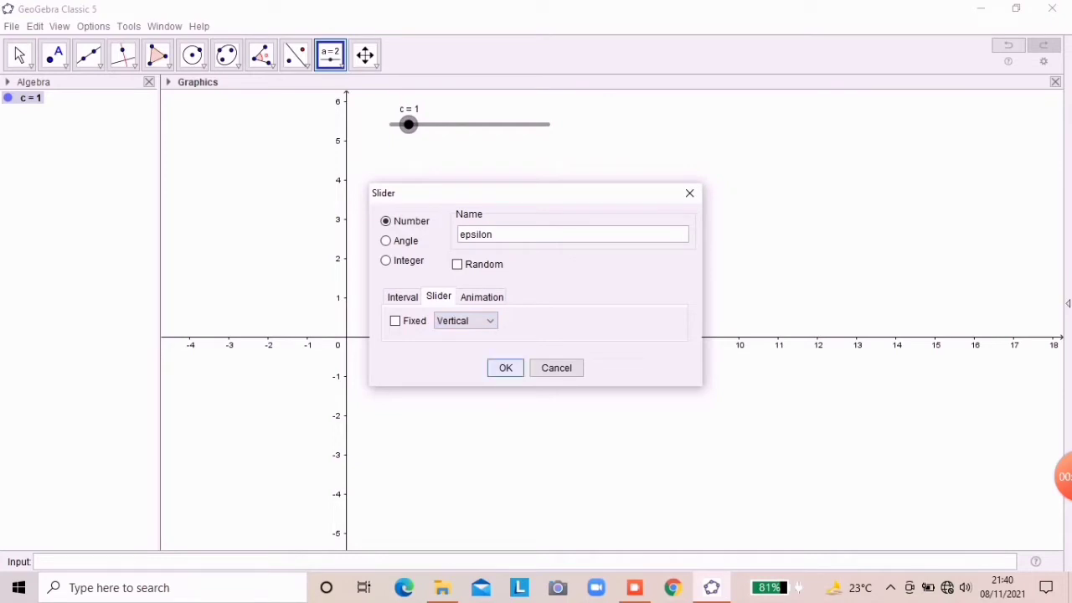
left_click(505, 368)
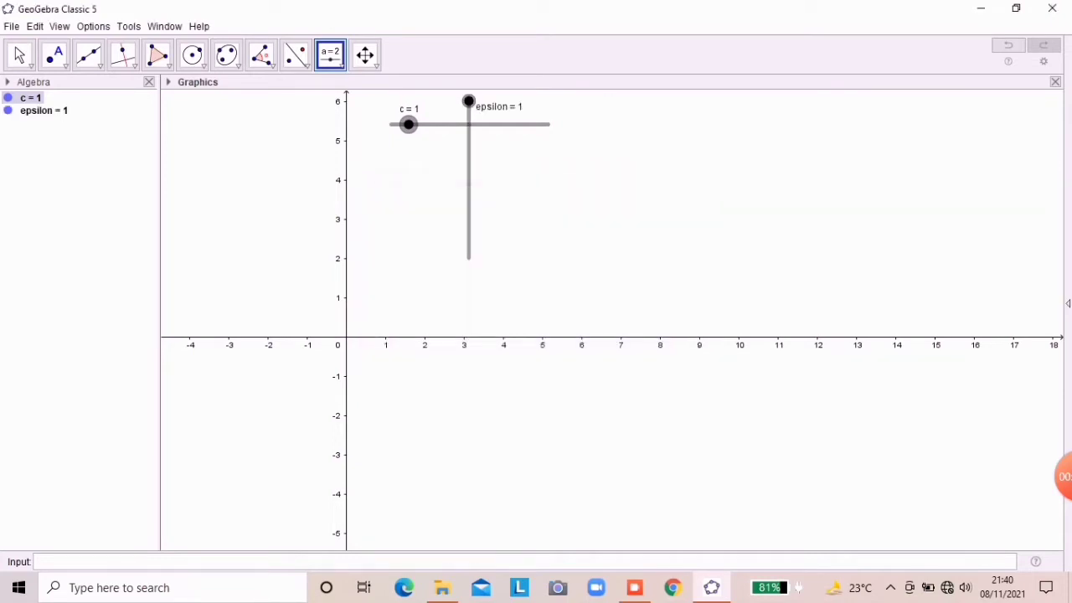
left_click_drag(468, 101, 189, 116)
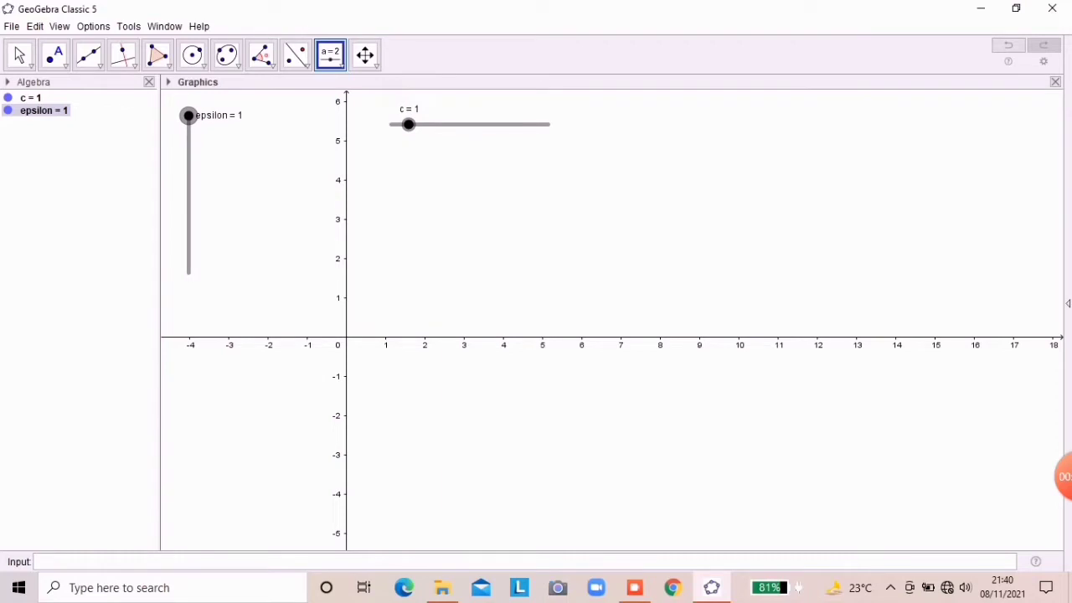
Define a new number slider named delta with minimum 0, maximum 1 and increment 0.0001.
left_click(469, 243)
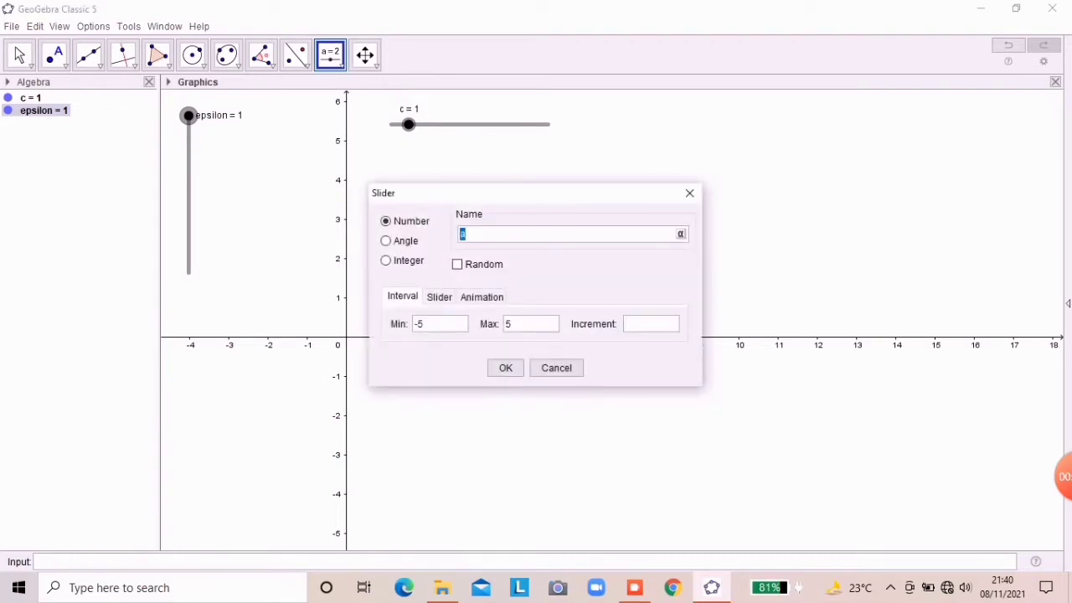
type("delta")
left_click(439, 324)
key("BackSpace")
key("BackSpace")
type("0")
left_click(531, 324)
key("BackSpace")
type("0.000")
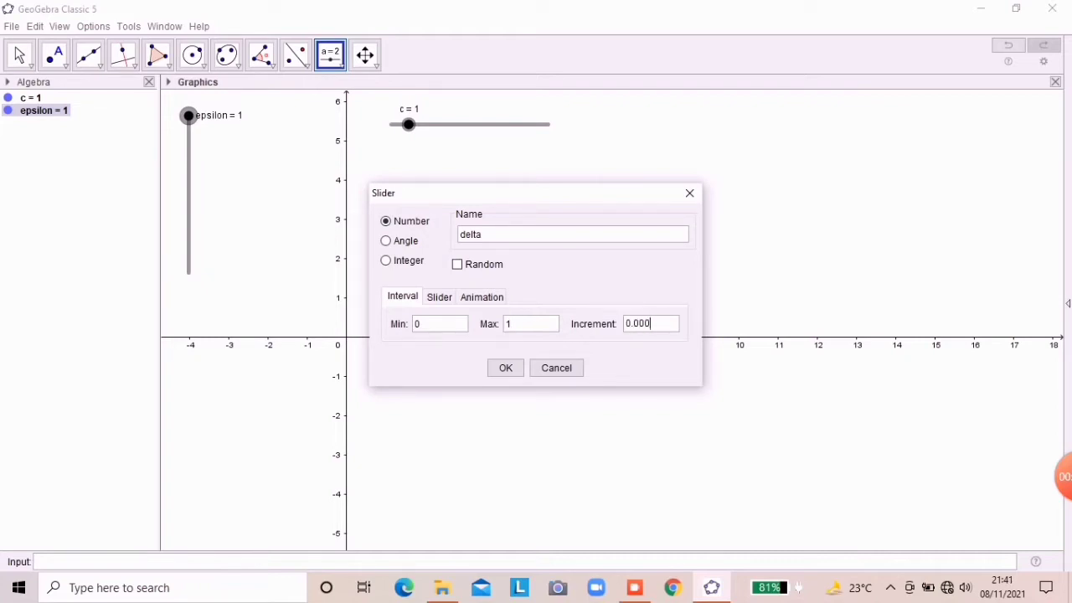
type("1")
Make the delta slider vertical, create it, and move it below the x-axis near x = -4, under the epsilon slider.
left_click(439, 297)
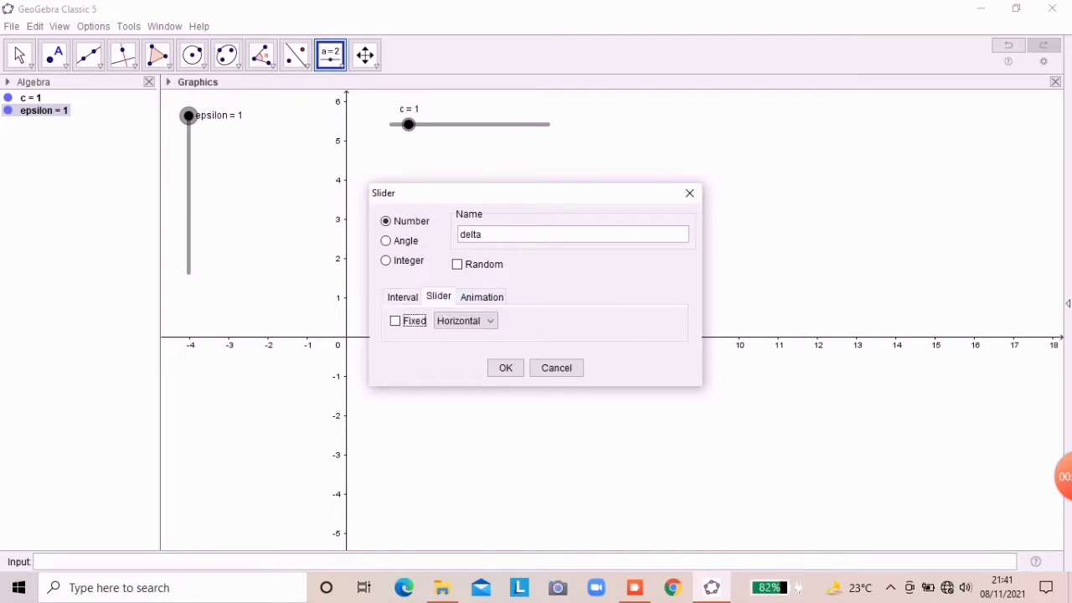
left_click(490, 320)
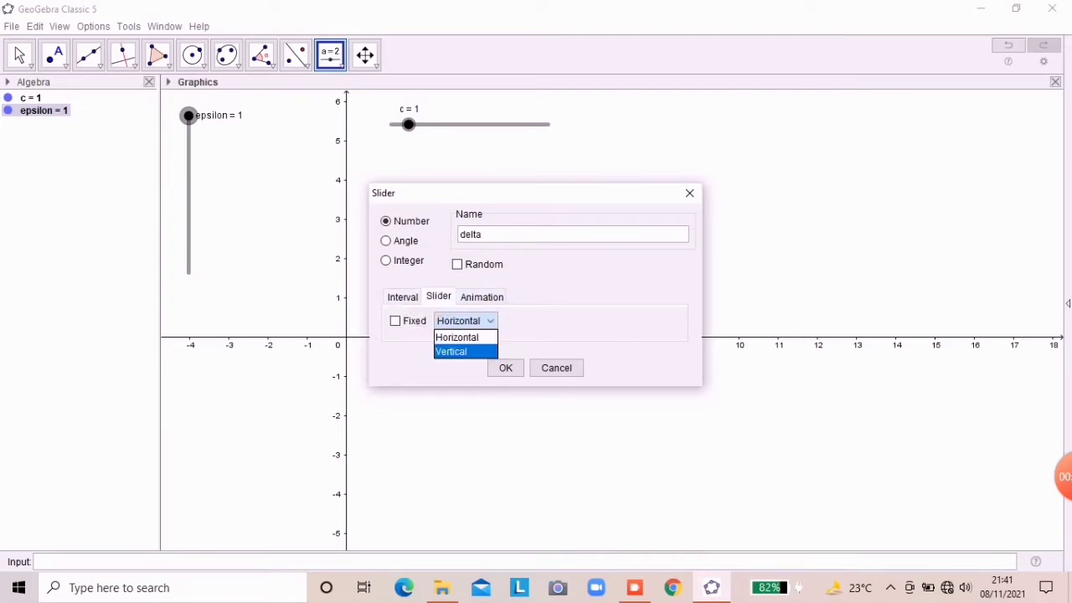
left_click(453, 352)
left_click(505, 368)
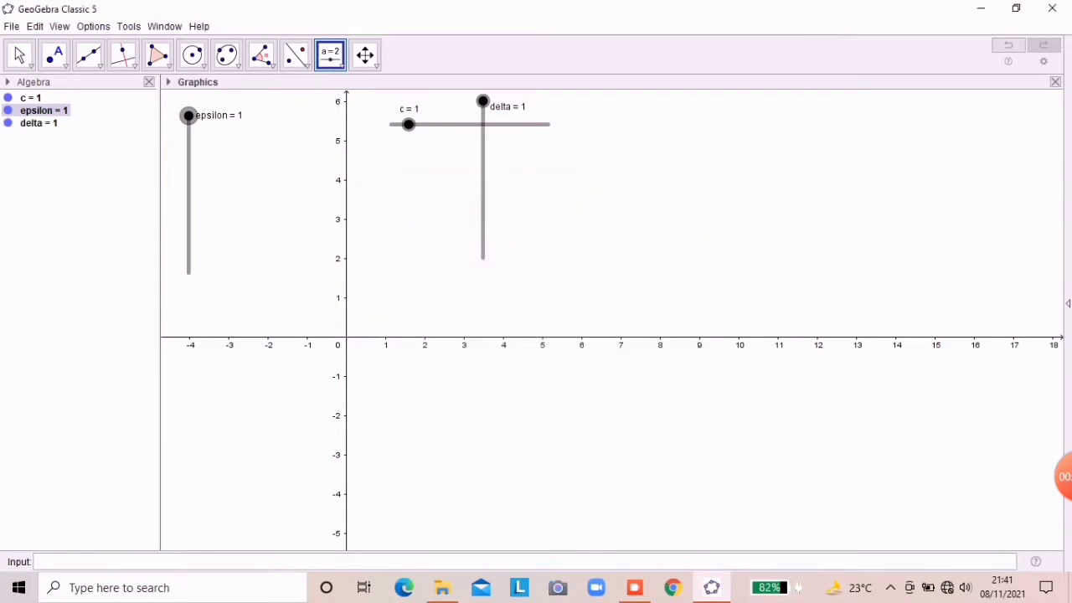
left_click_drag(482, 102, 193, 368)
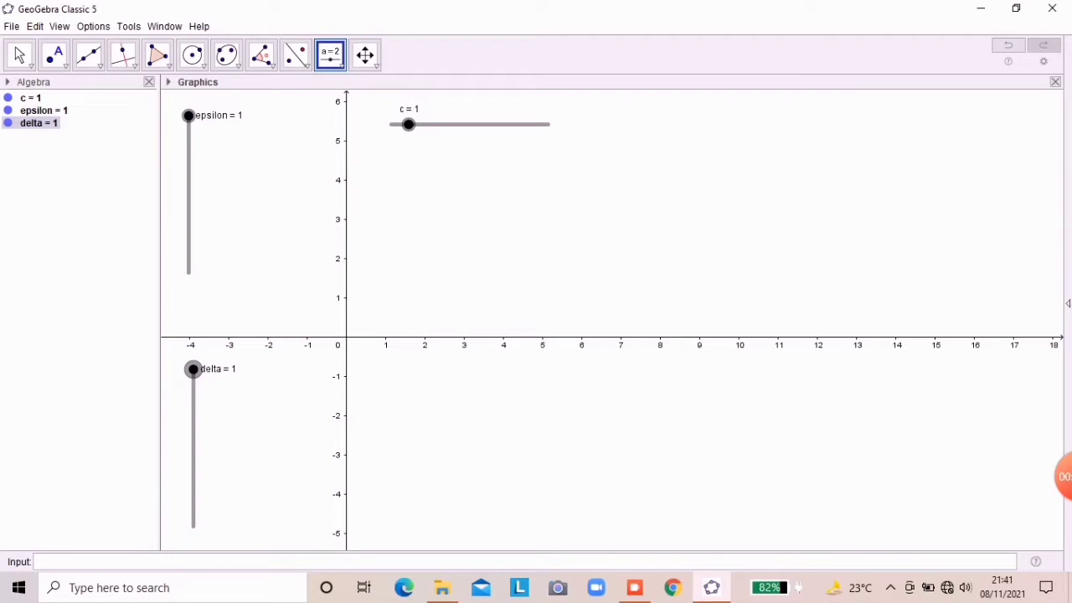
Enter the expression x+2 as a function to plot its line.
left_click(525, 562)
type("x")
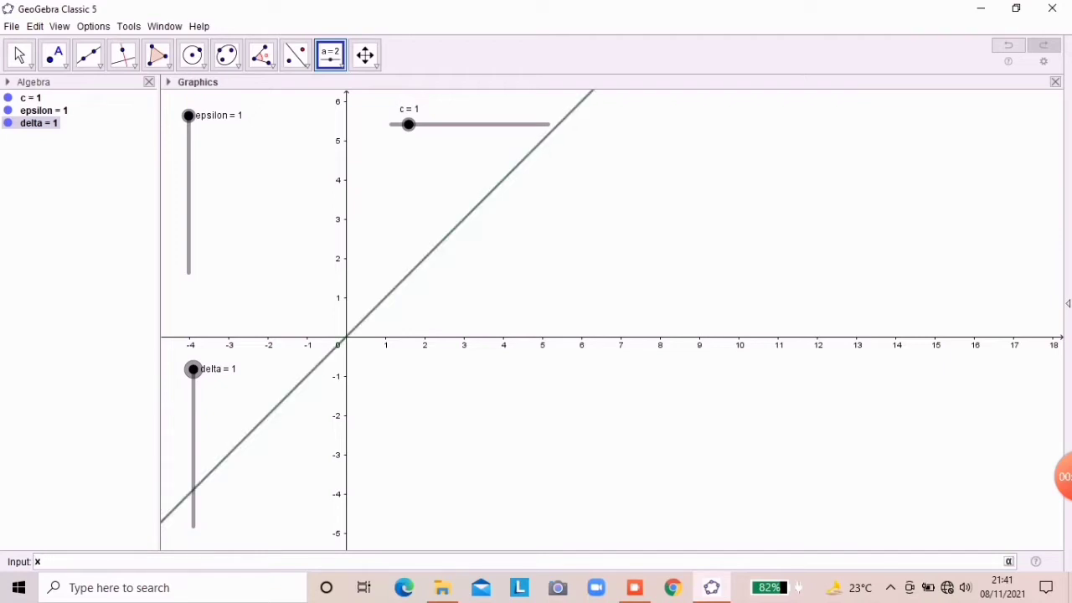
type("+2")
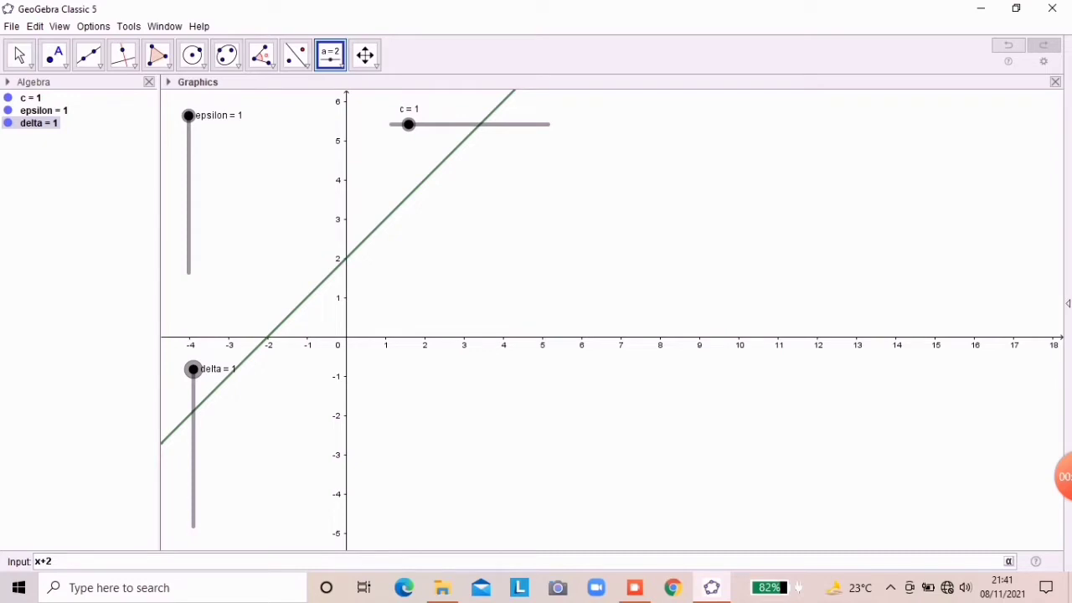
key("Return")
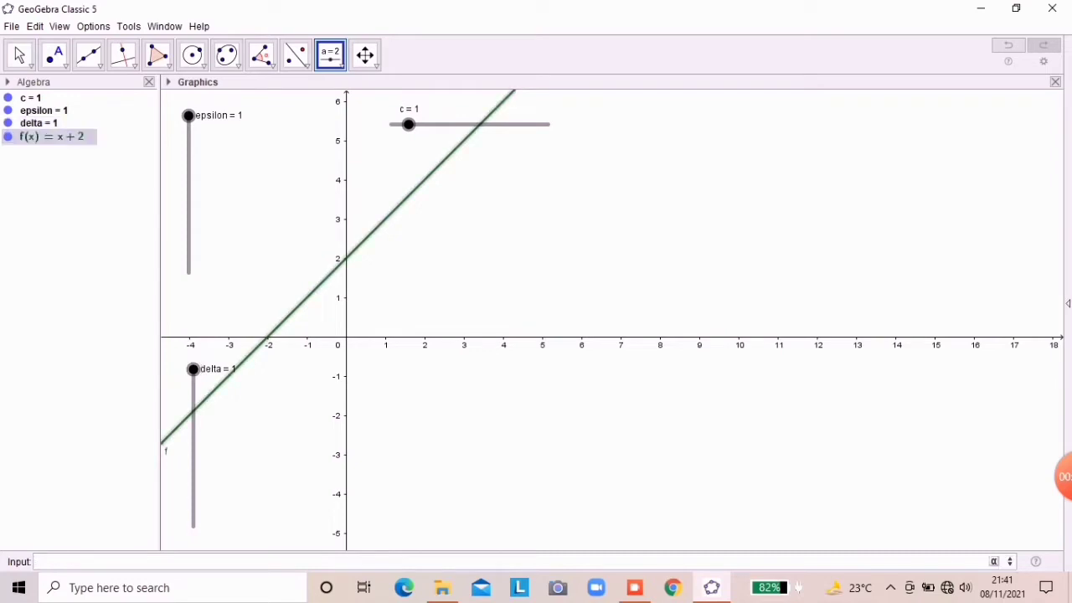
Sort the algebra list by object type, showing its style bar only for this change.
left_click(7, 82)
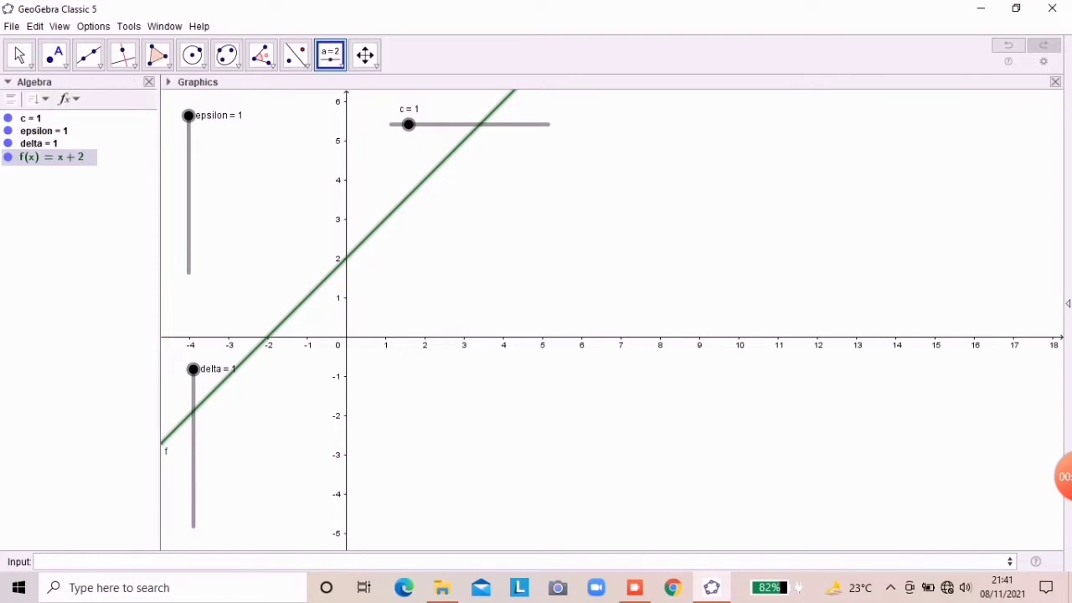
left_click(36, 98)
left_click(50, 151)
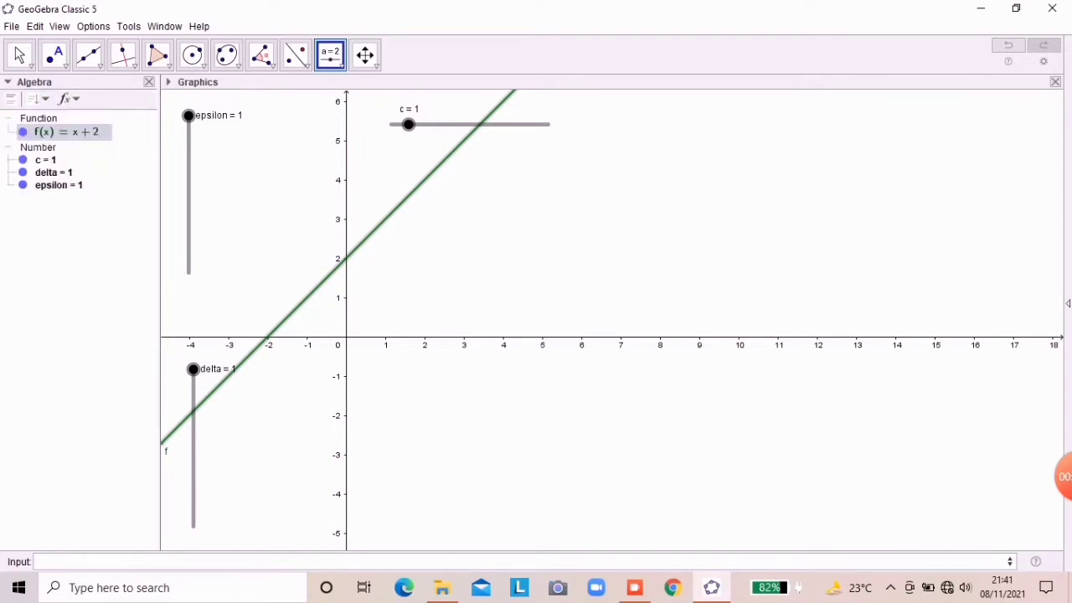
left_click(8, 82)
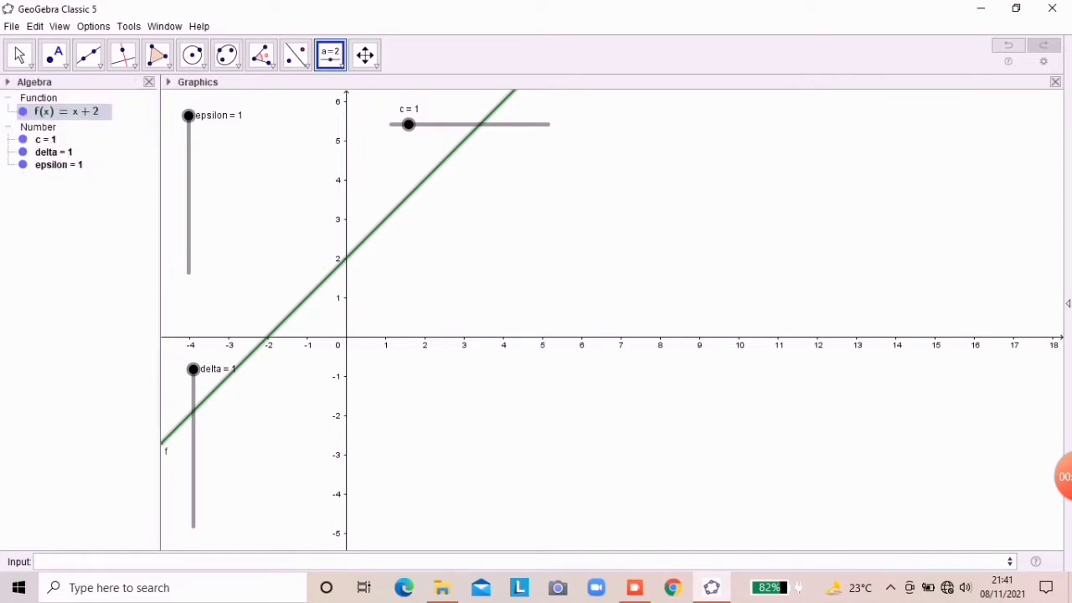
Define L=Limit(f, c) as the limit of the function at the slider value c.
left_click(67, 562)
type("L=limit")
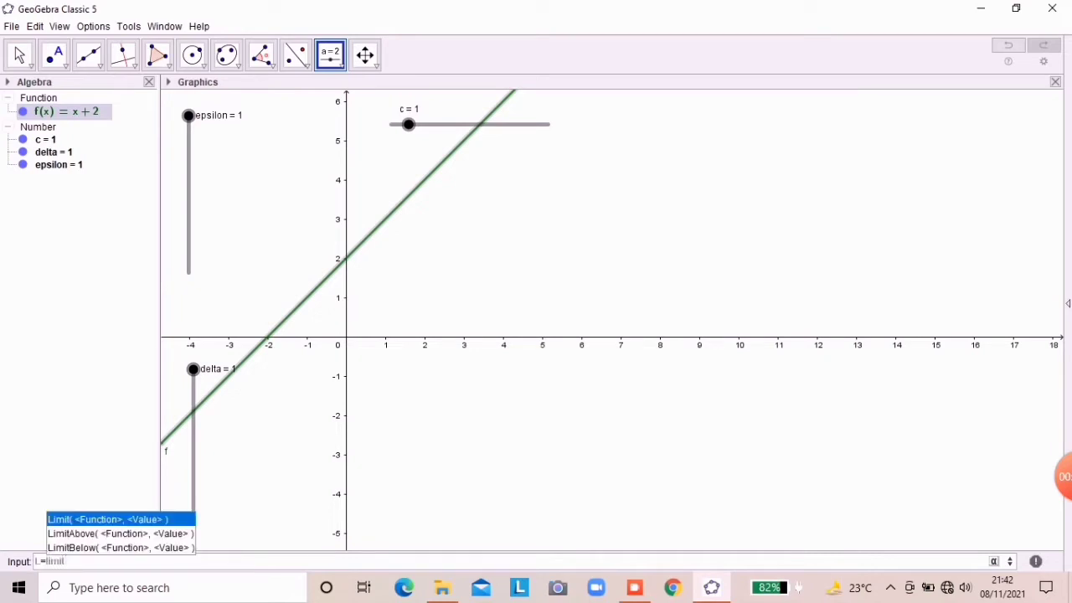
key("Return")
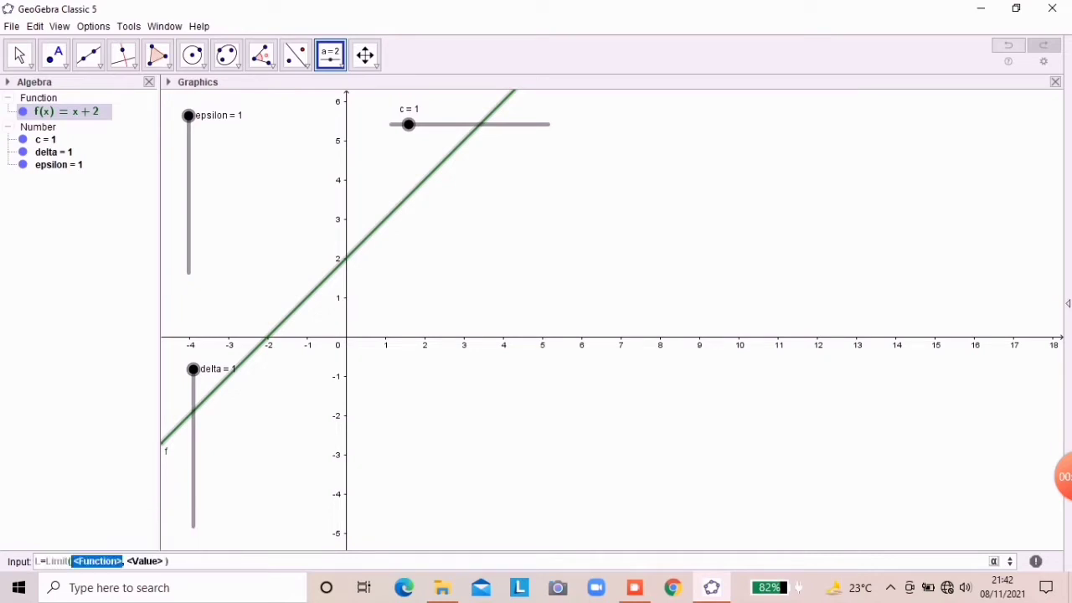
type("f")
key("Tab")
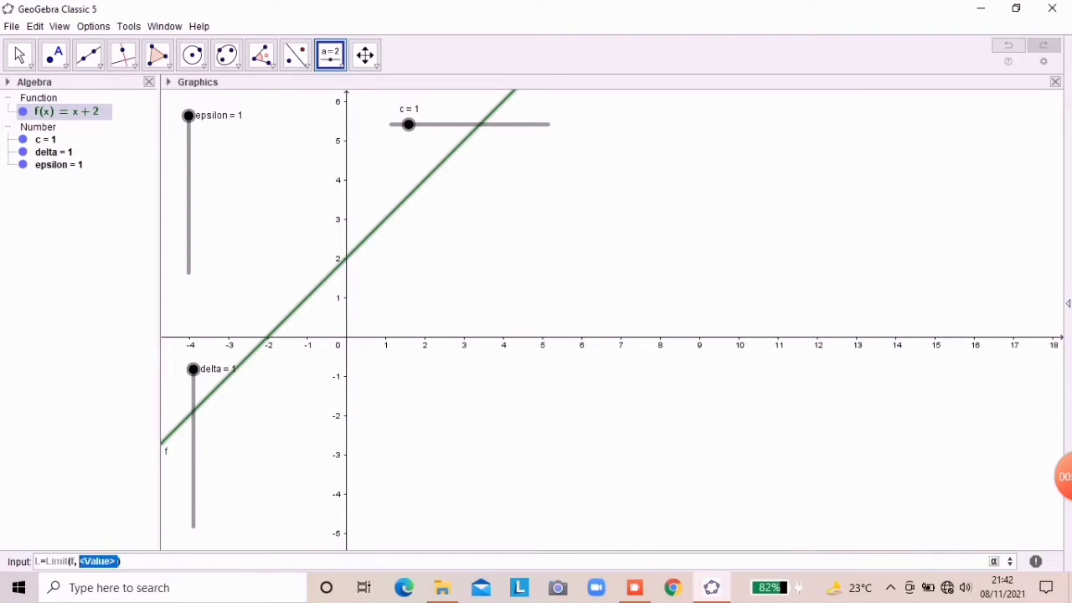
type("c")
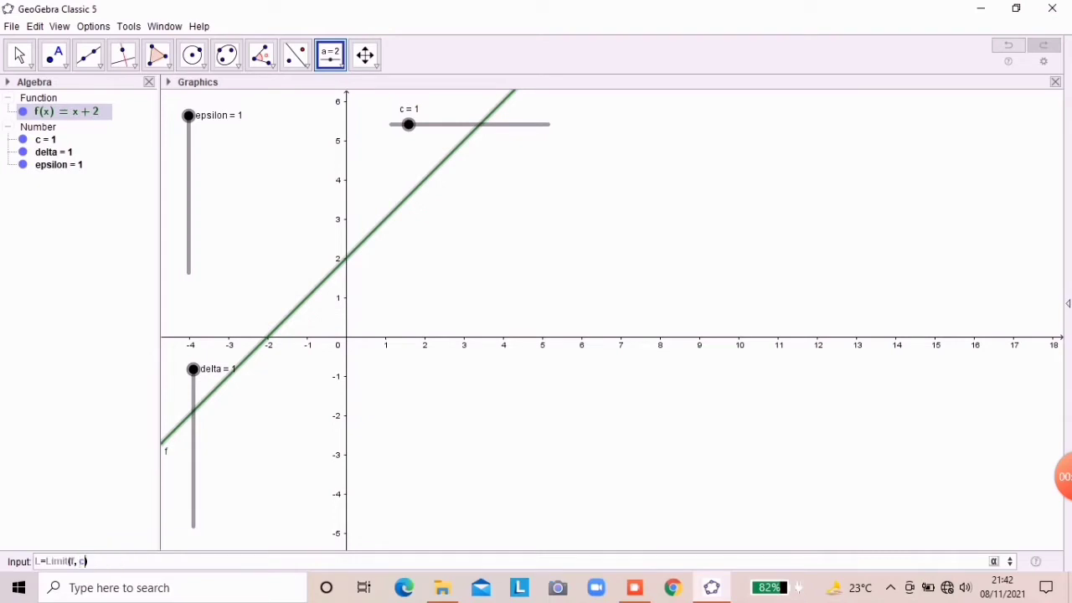
key("Return")
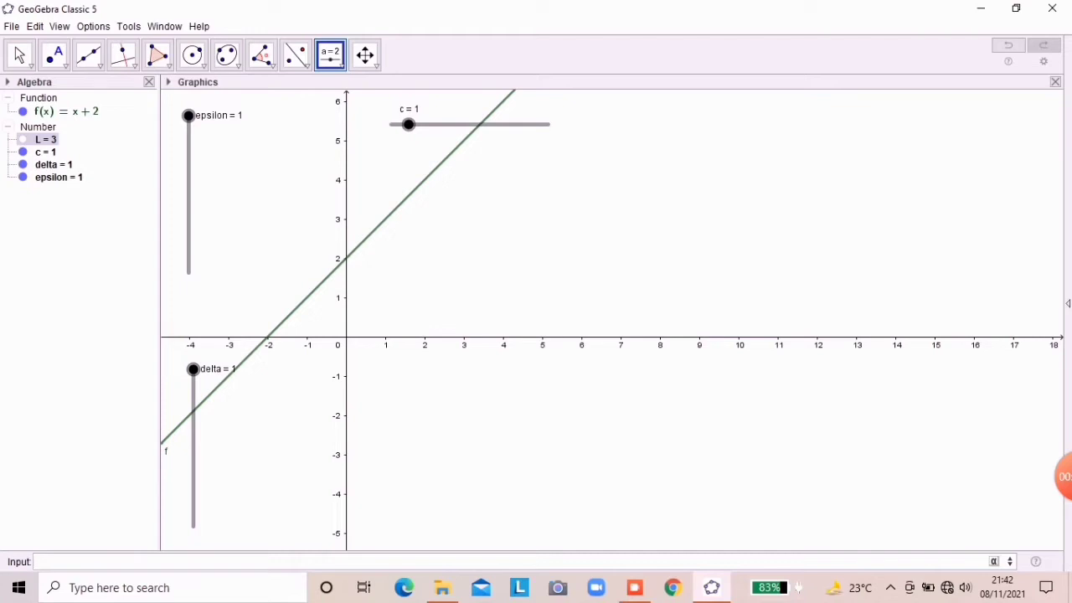
Hide the labels of the epsilon and delta sliders in the graphics view.
right_click(189, 132)
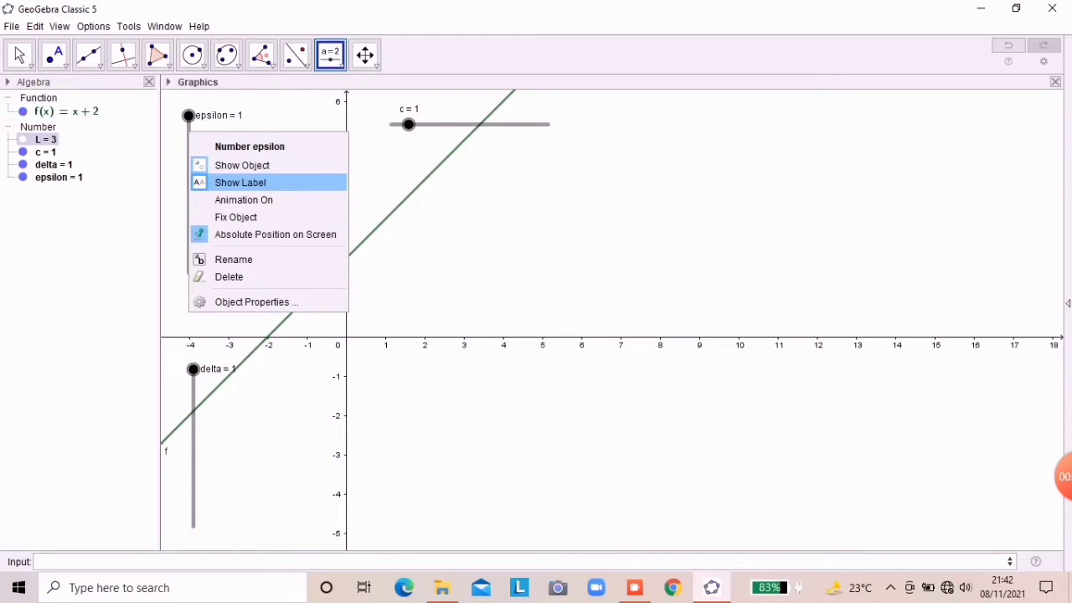
left_click(242, 183)
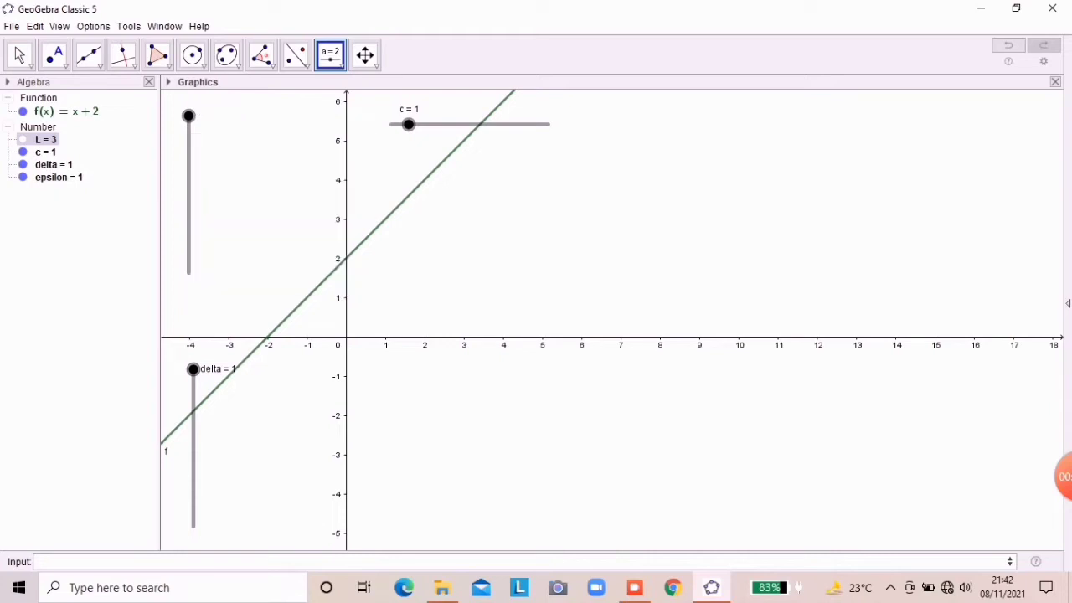
right_click(194, 421)
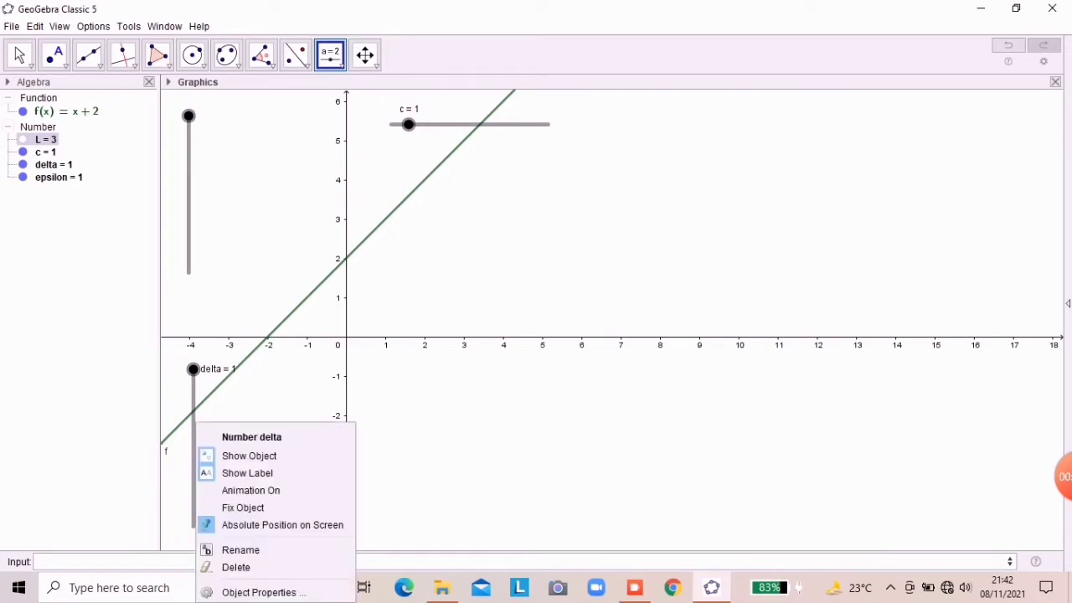
left_click(248, 472)
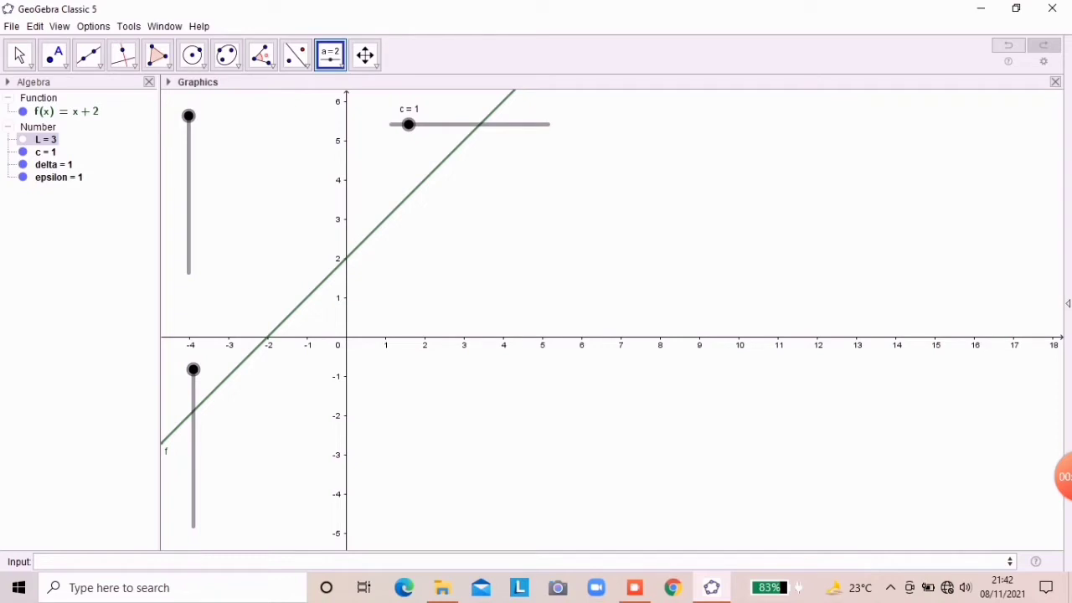
Add an input box captioned epsilon, linked to the epsilon slider value, and place it directly below the epsilon slider.
left_click(341, 65)
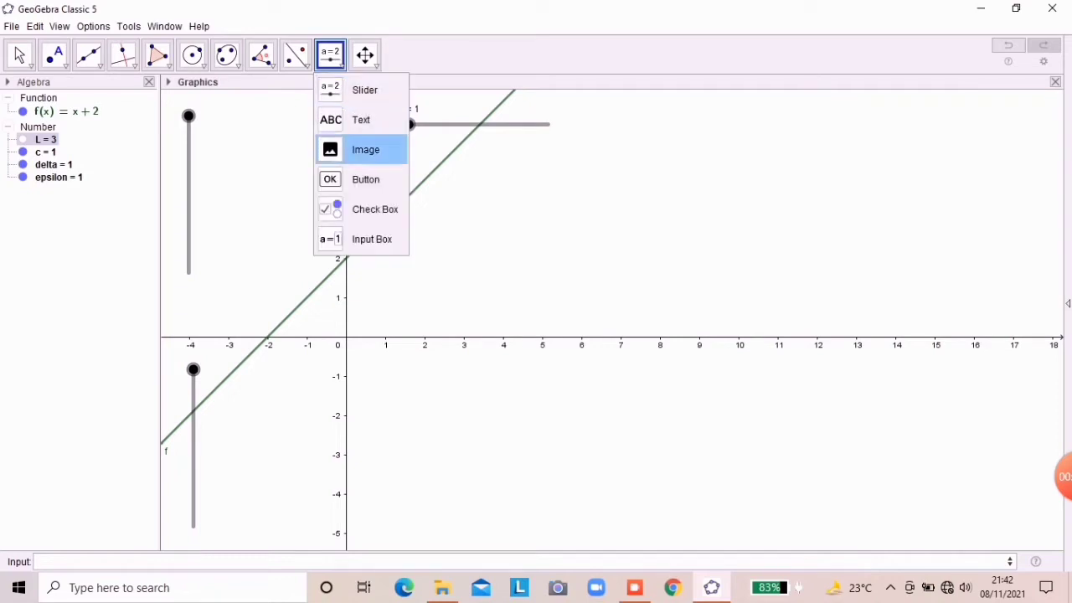
left_click(362, 239)
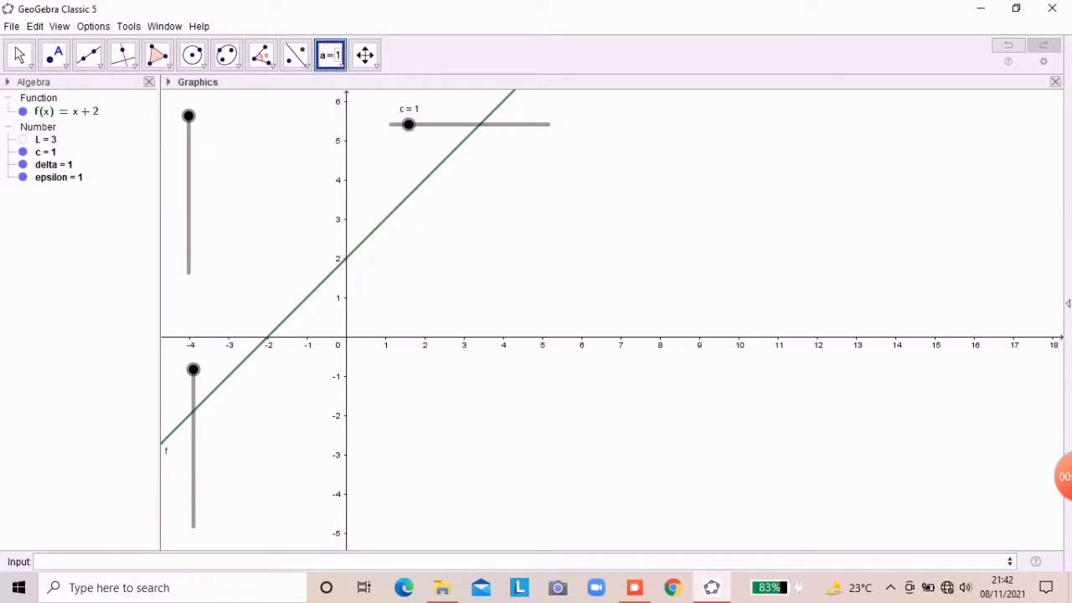
left_click(636, 151)
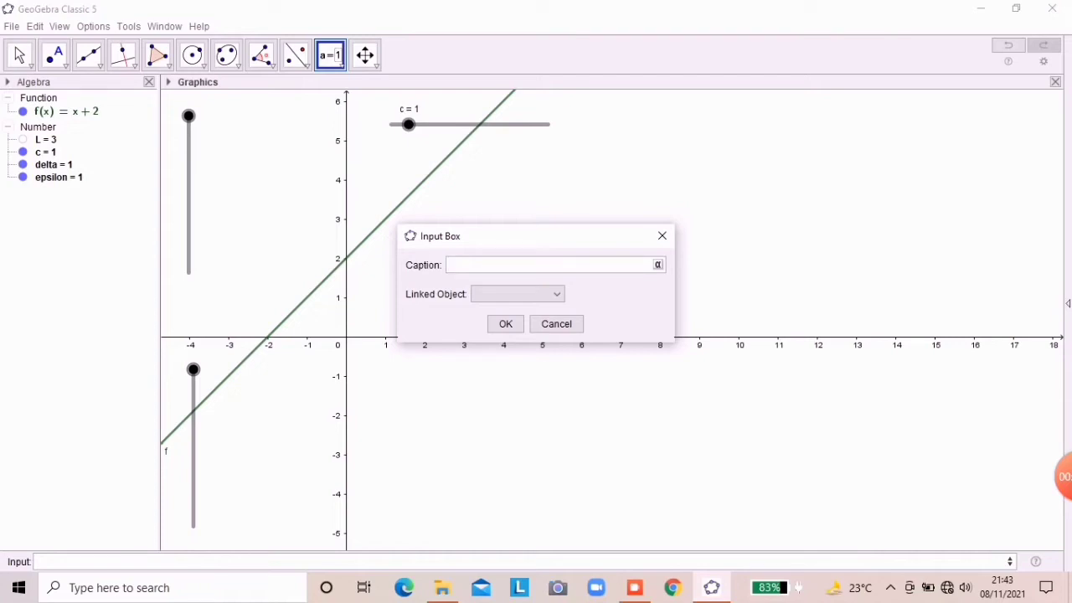
type("epsilon")
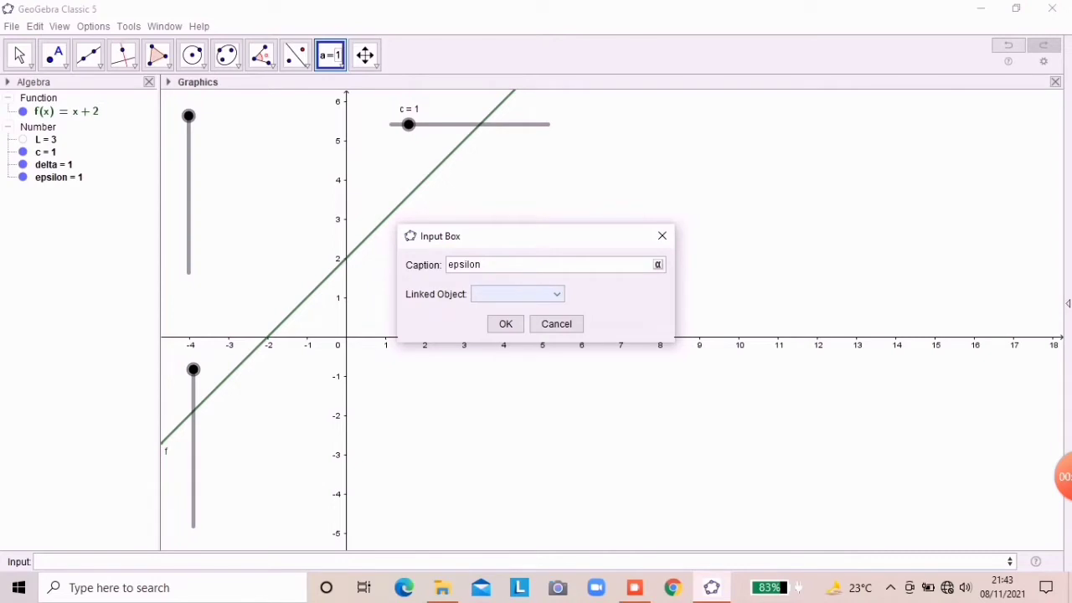
left_click(518, 294)
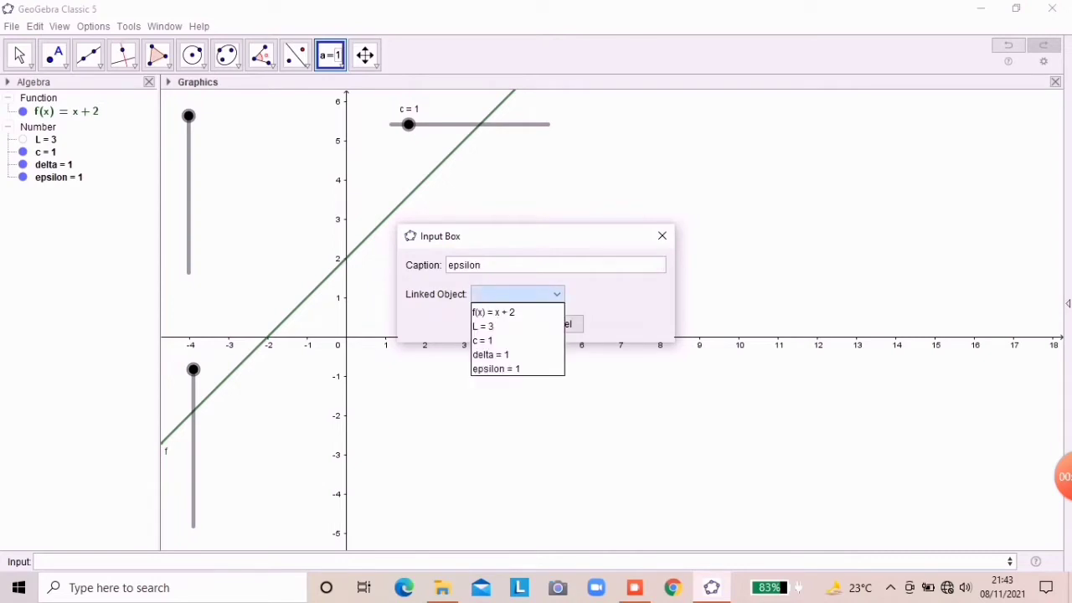
key("Down")
key("Down")
key("Down")
key("Down")
key("Down")
key("Return")
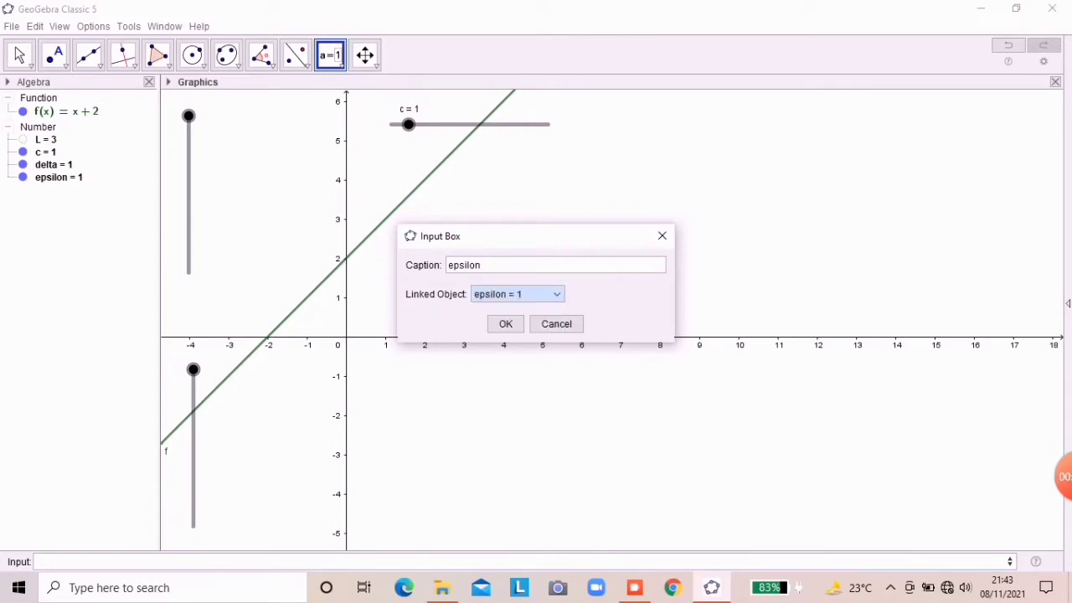
left_click(506, 324)
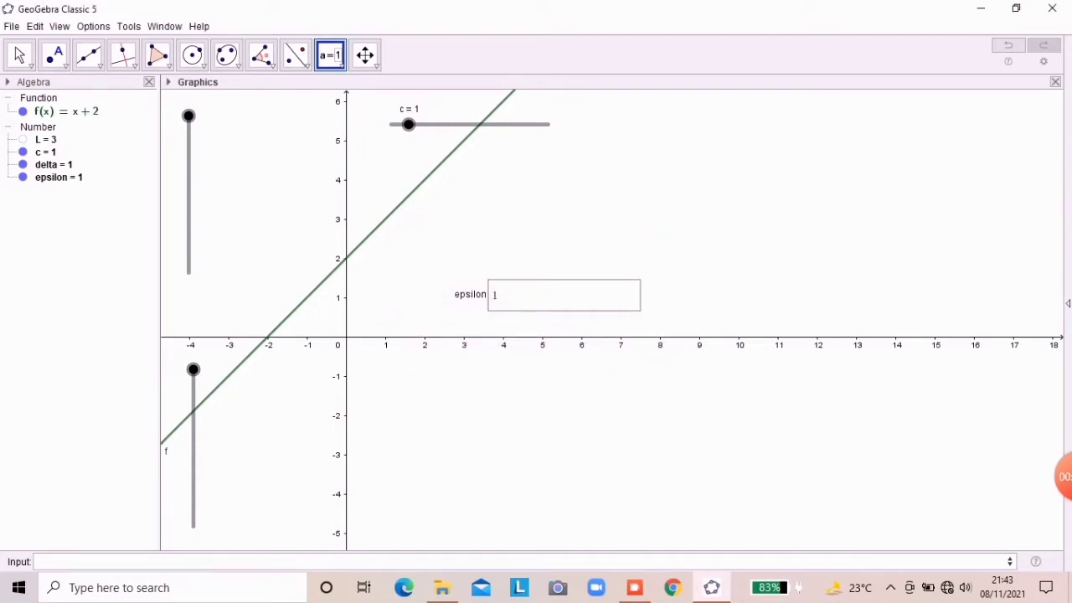
left_click_drag(470, 294, 187, 288)
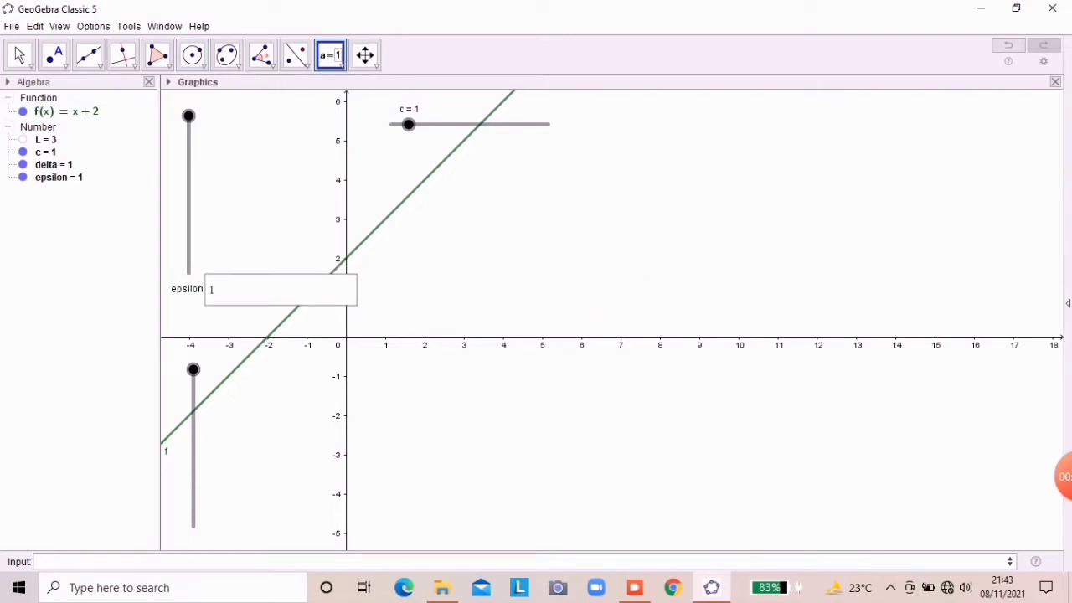
mouse_move(189, 116)
left_mouse_down()
mouse_move(188, 134)
mouse_move(188, 115)
left_mouse_up()
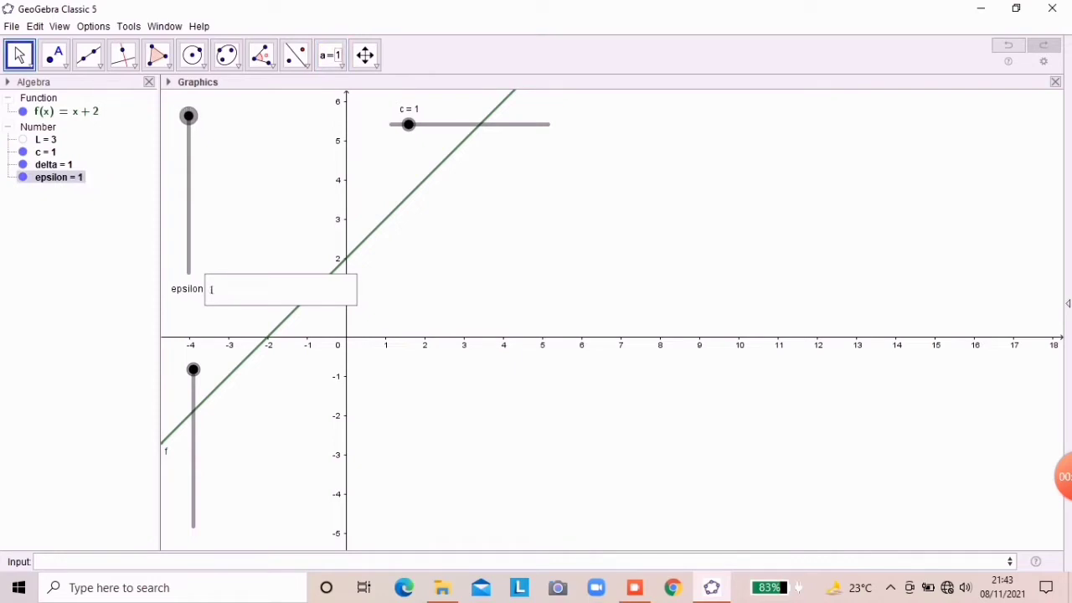
Add an input box captioned delta, linked to delta, above the delta slider, and shift the epsilon box roughly in line with it.
left_click(330, 55)
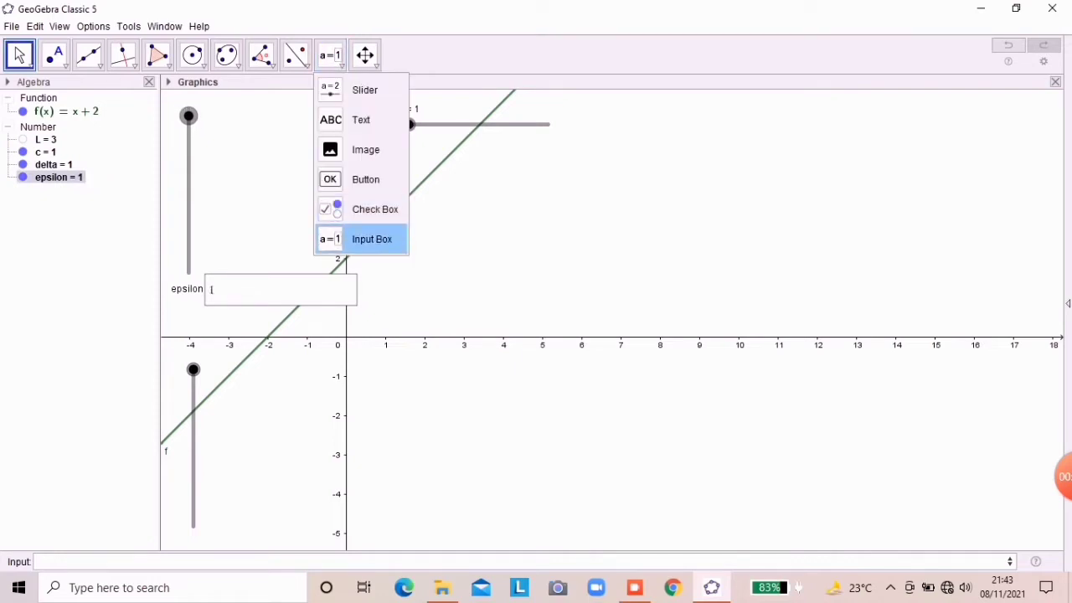
left_click(369, 238)
left_click(179, 537)
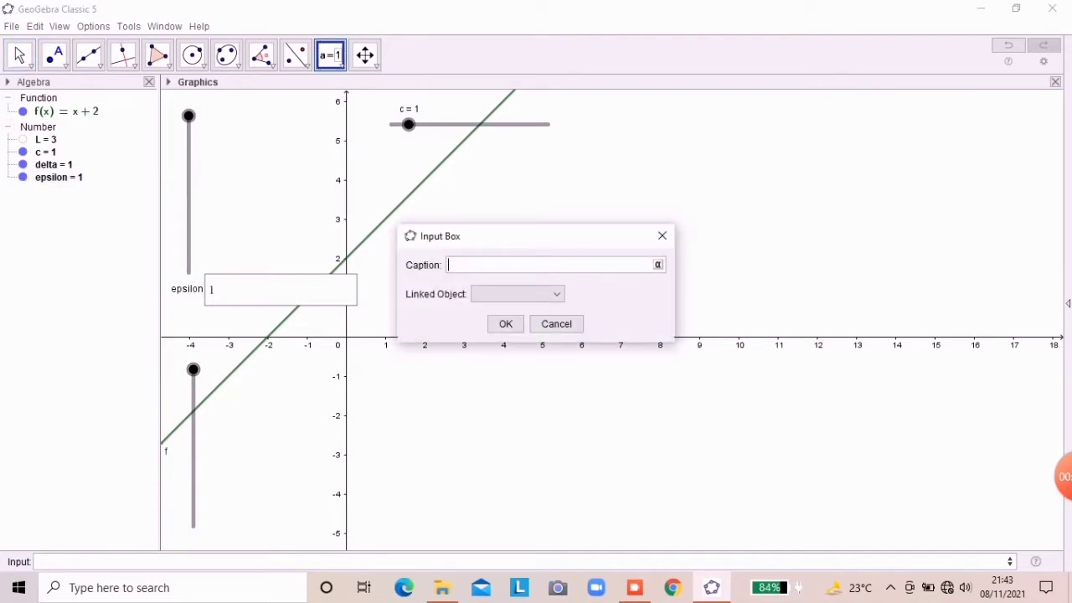
type("delta")
left_click(517, 294)
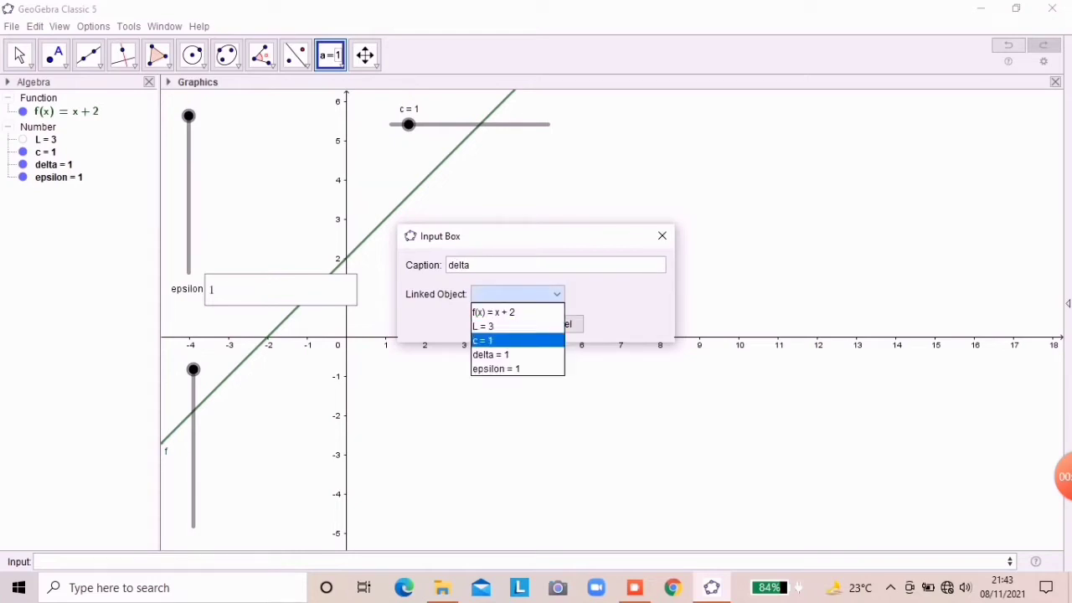
left_click(491, 355)
left_click(502, 323)
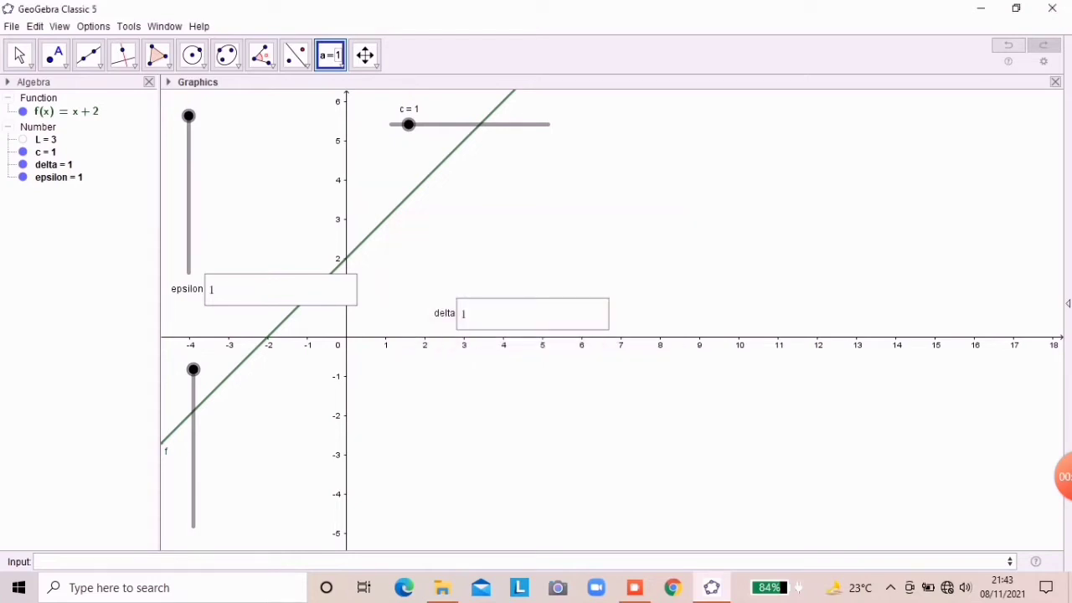
left_click_drag(444, 313, 181, 340)
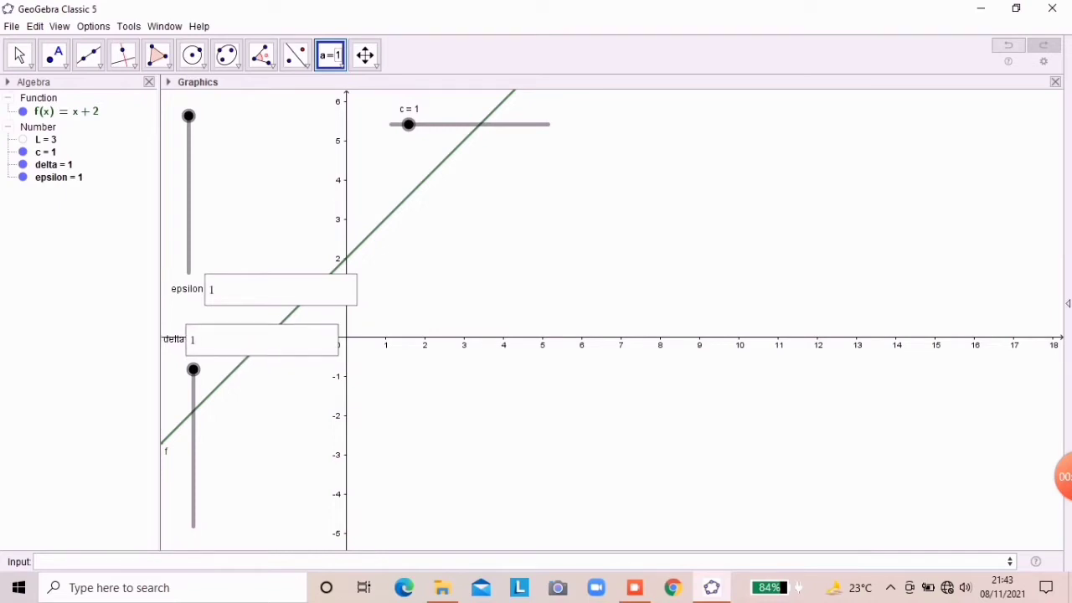
left_click_drag(193, 289, 172, 293)
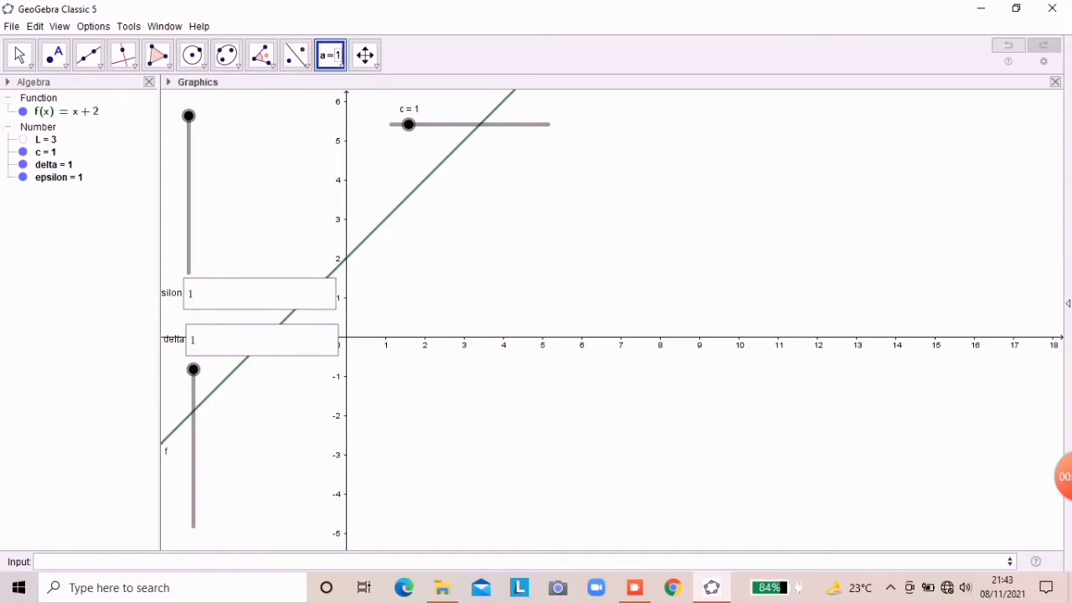
left_click_drag(429, 273, 458, 282)
left_click_drag(458, 282, 458, 282)
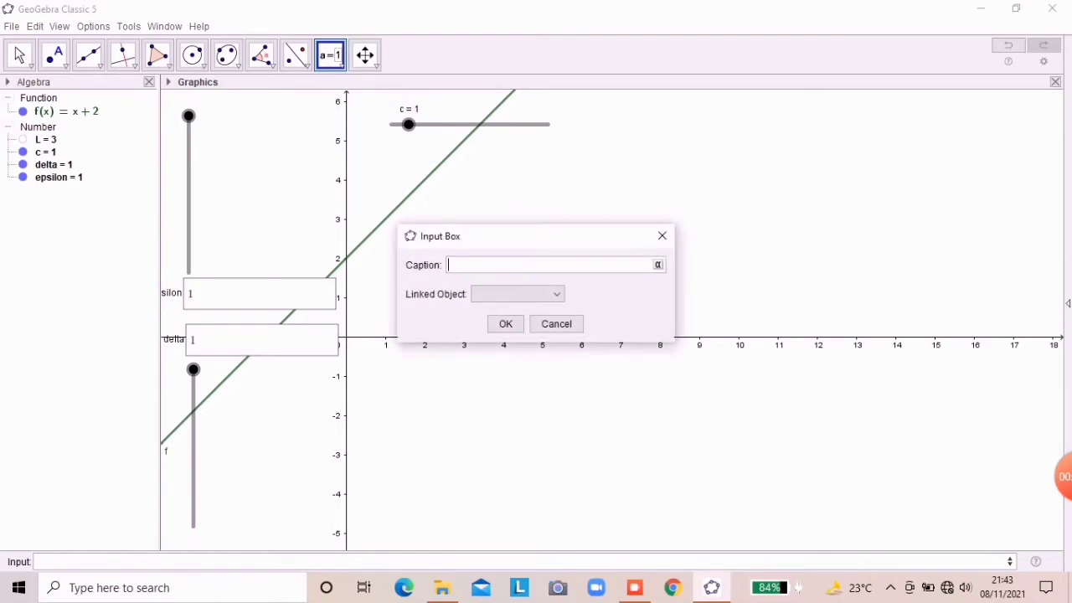
left_click(662, 236)
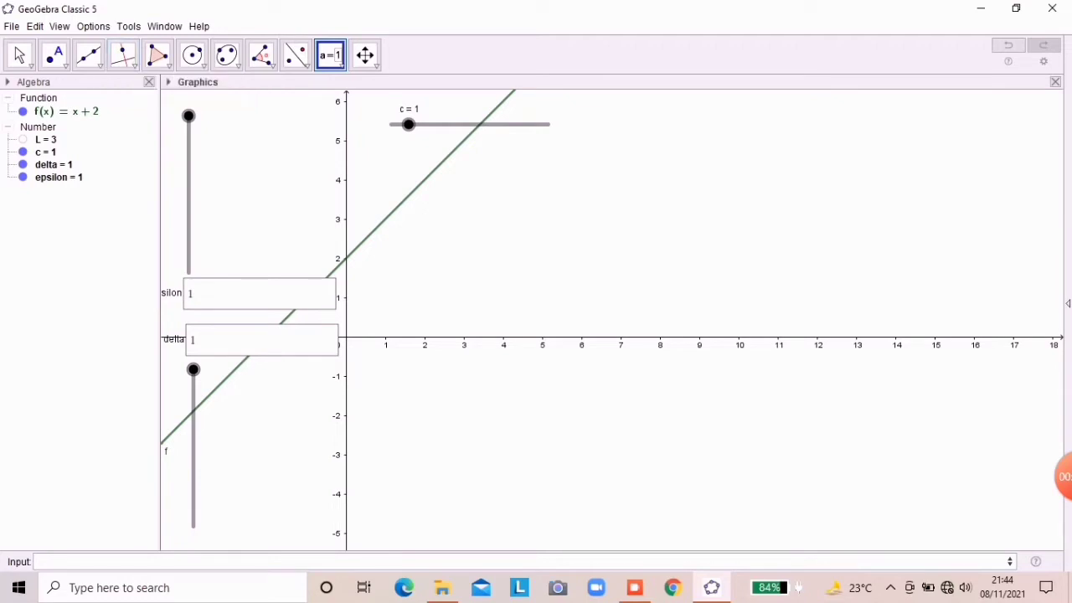
Narrow the algebra view and shift the coordinate system sideways so the y-axis clears the two input boxes.
left_click_drag(159, 318, 134, 318)
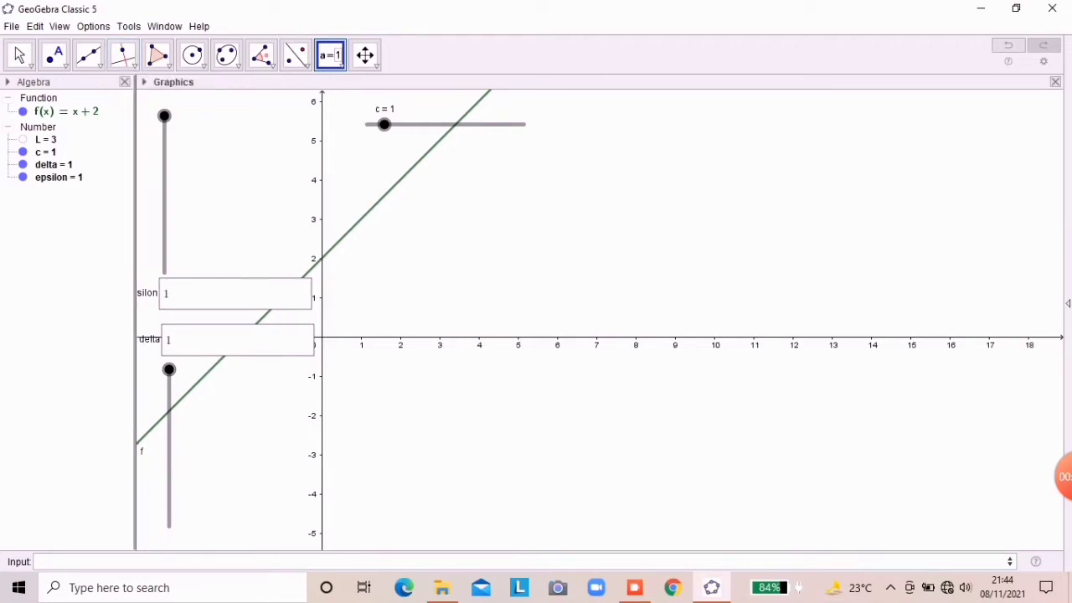
left_click(365, 55)
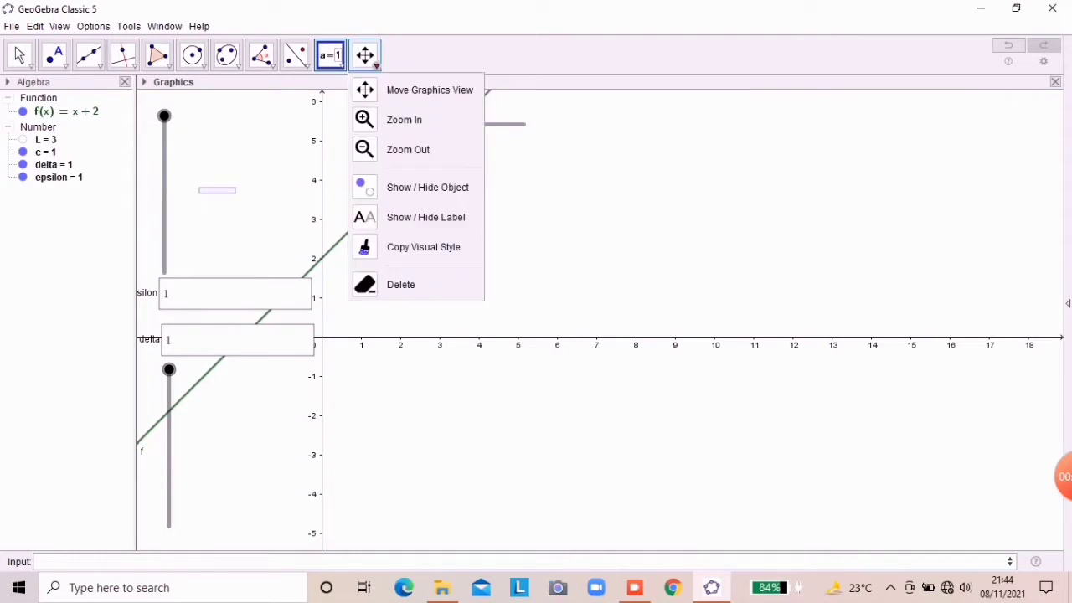
left_click(418, 90)
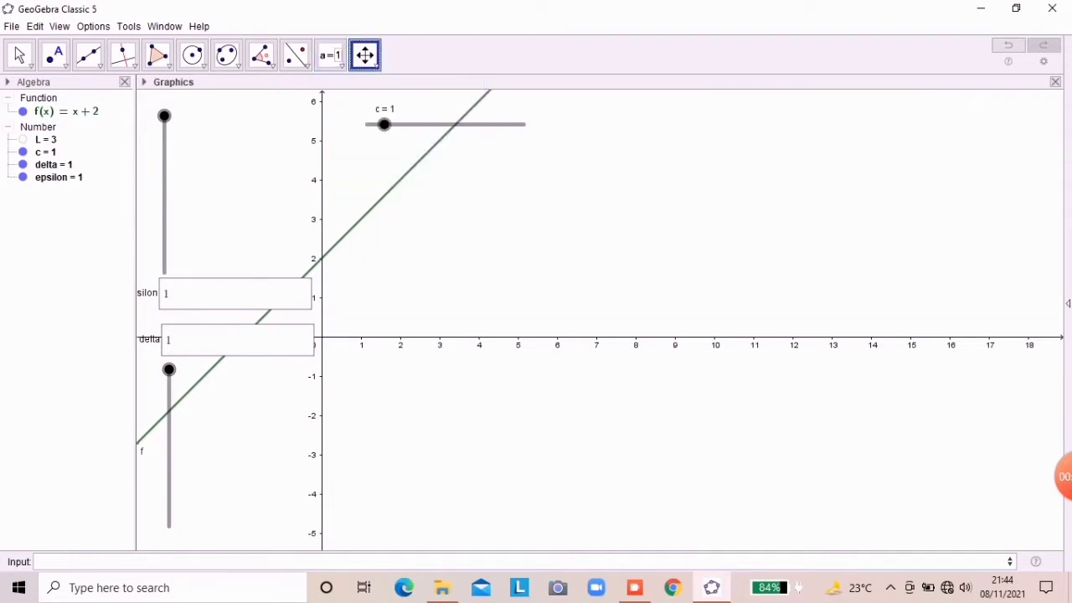
left_click_drag(469, 314, 530, 314)
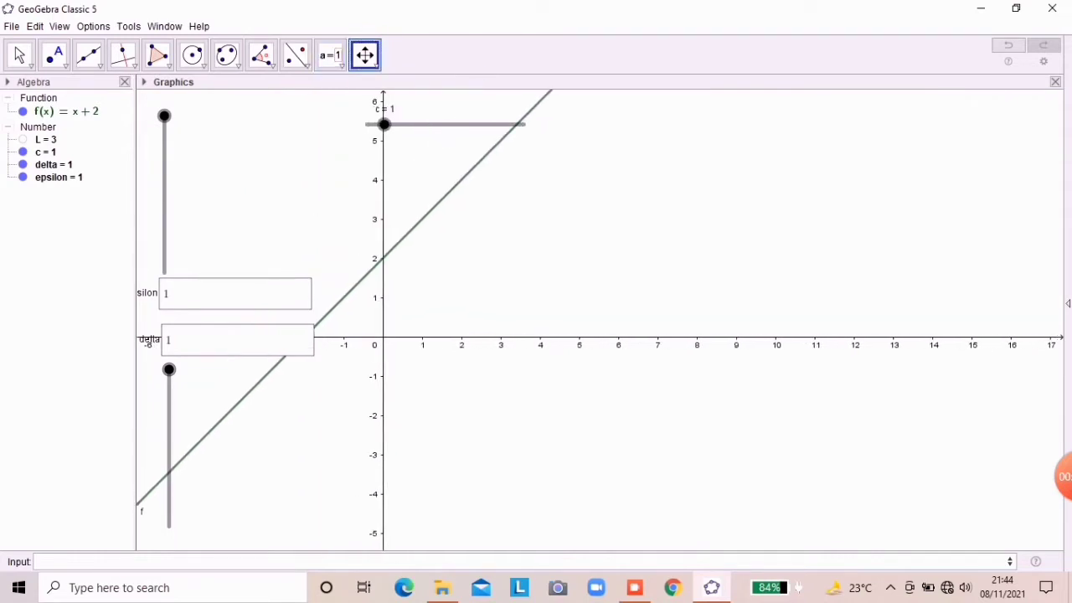
key("Escape")
Open the epsilon input box's object properties in a widened panel and clear its caption.
right_click(178, 303)
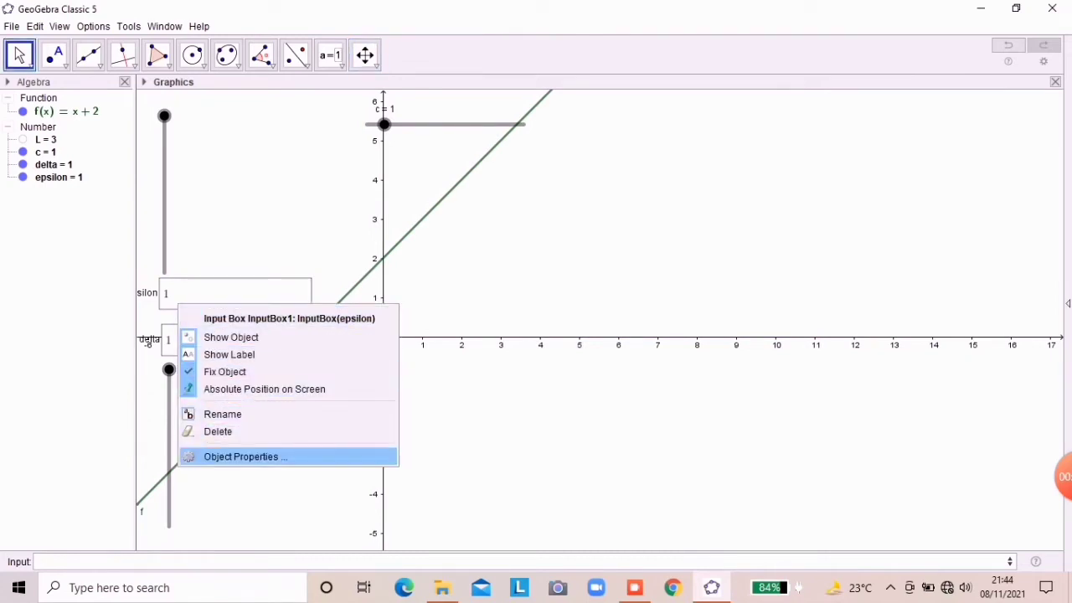
left_click(246, 457)
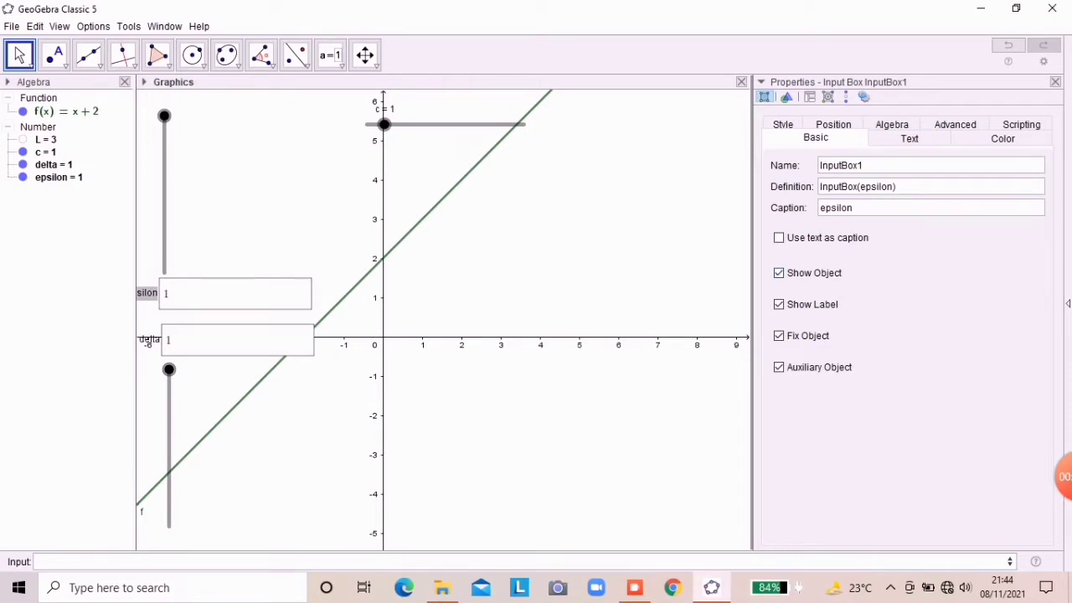
left_click_drag(753, 318, 630, 318)
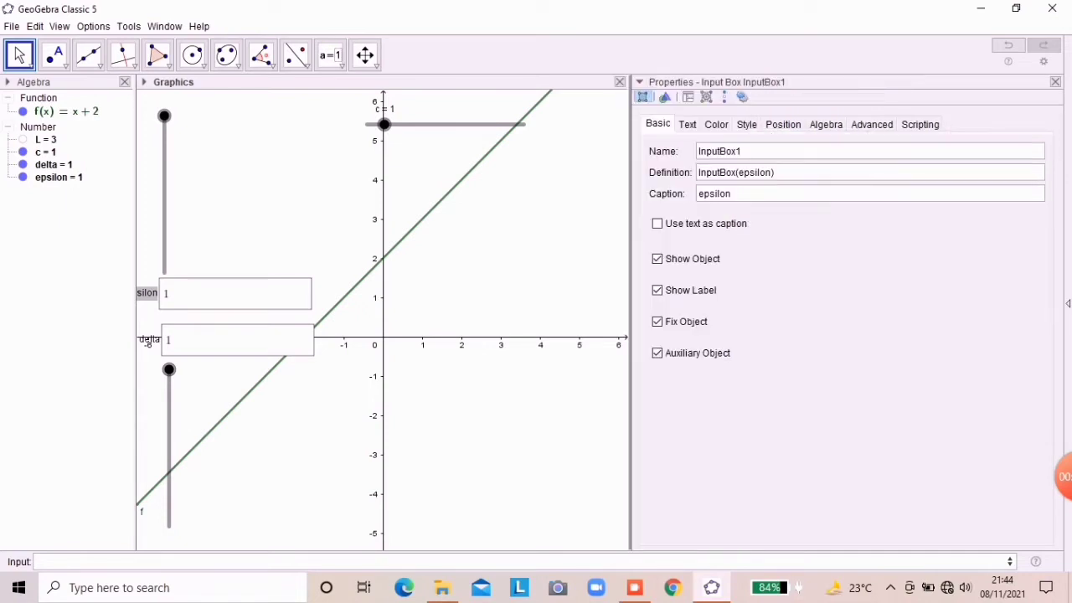
left_click(743, 193)
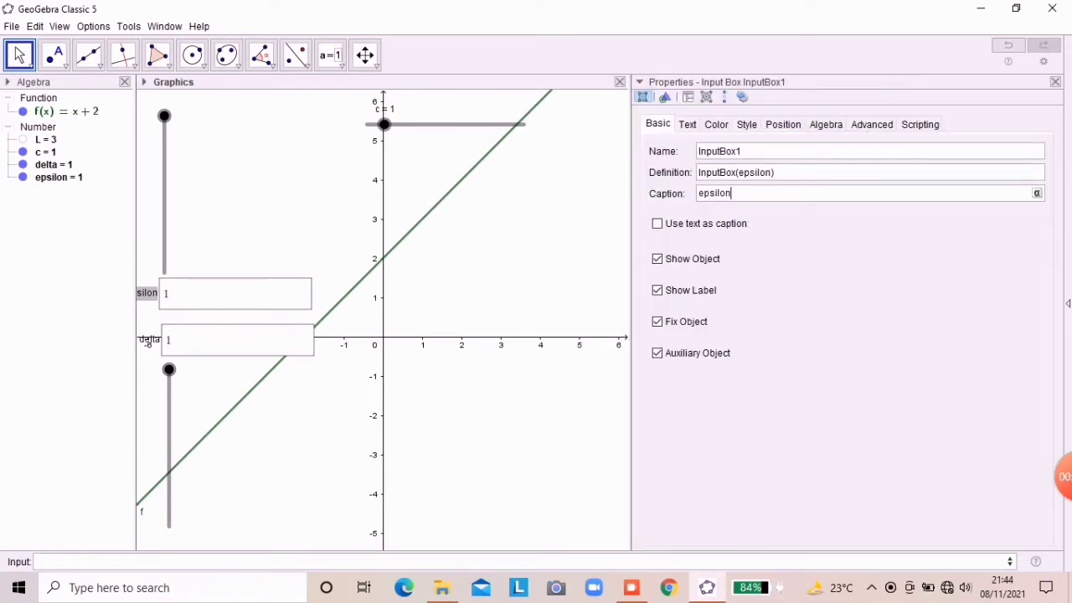
key("BackSpace")
key("BackSpace")
key("BackSpace")
key("BackSpace")
key("BackSpace")
key("BackSpace")
key("BackSpace")
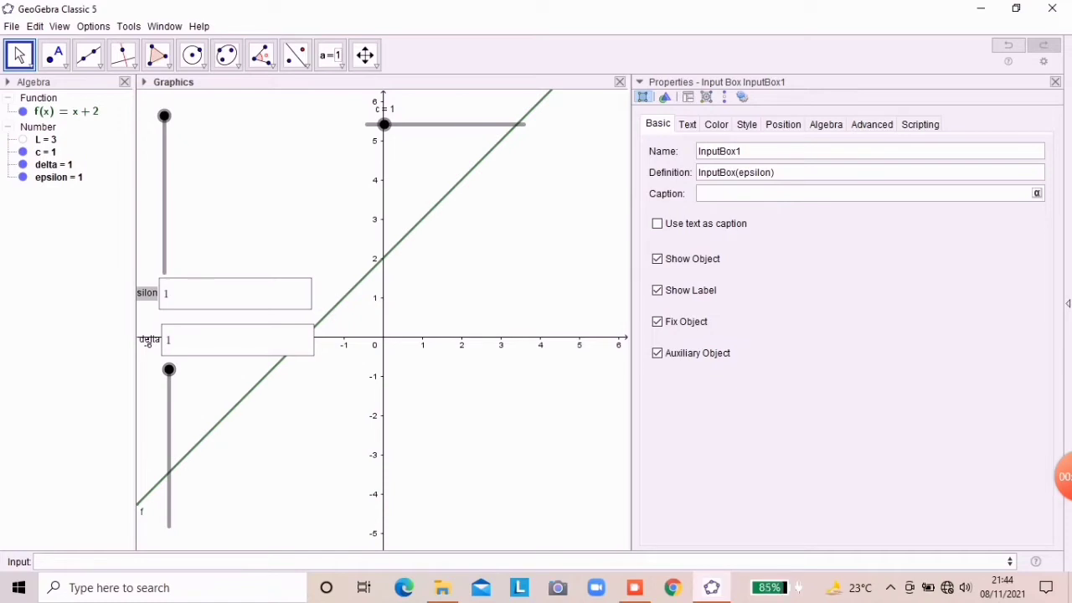
left_click(1037, 194)
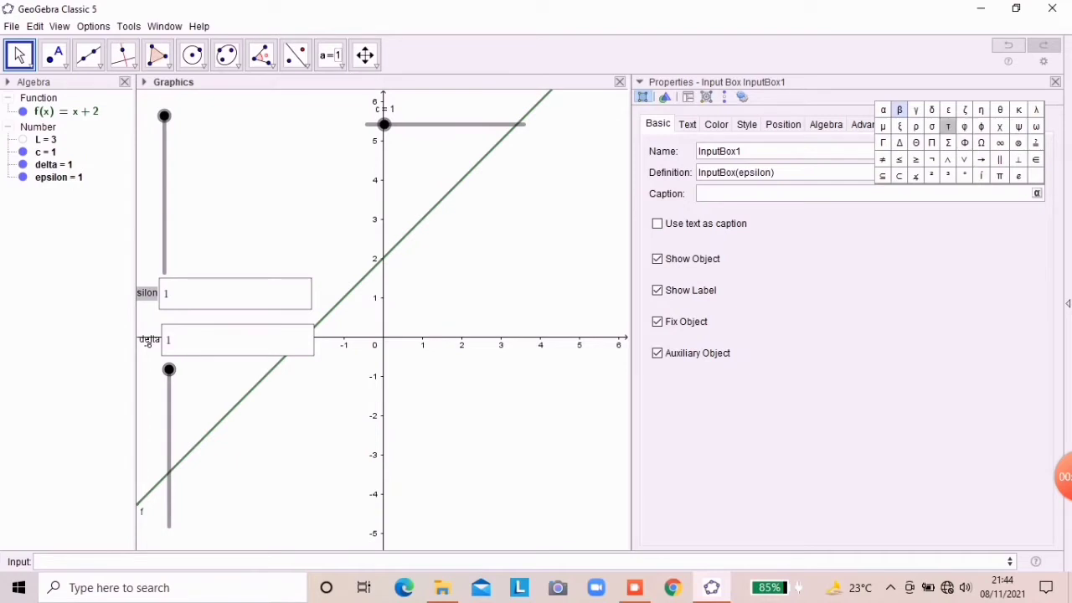
left_click(949, 110)
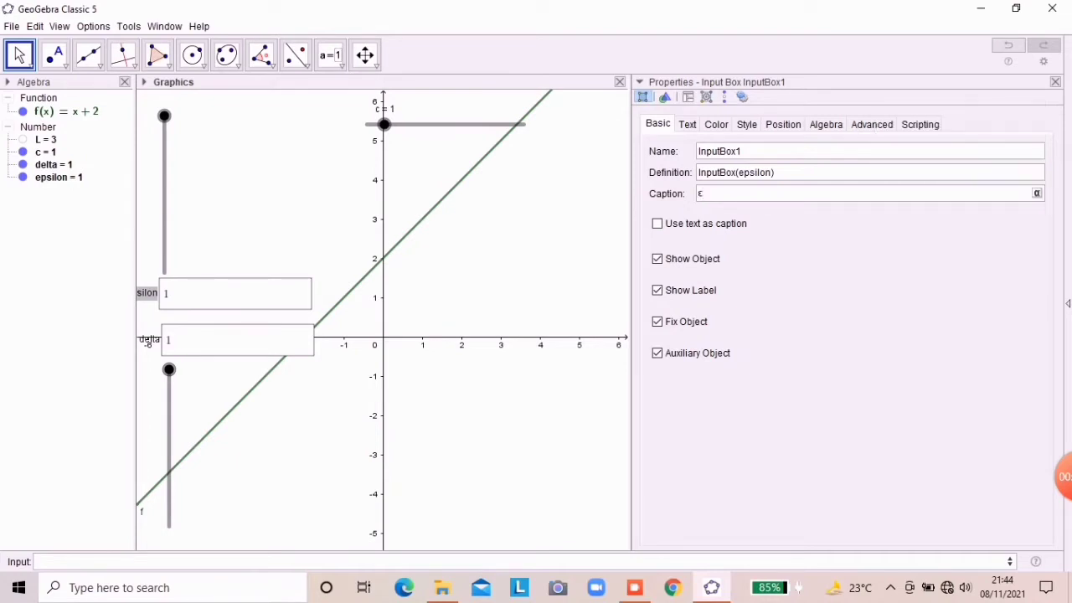
key("BackSpace")
Caption the epsilon input box $\epsilon$, then unfix it and move it slightly inward so its label fits in the view.
type("$\\epsilon$")
key("Return")
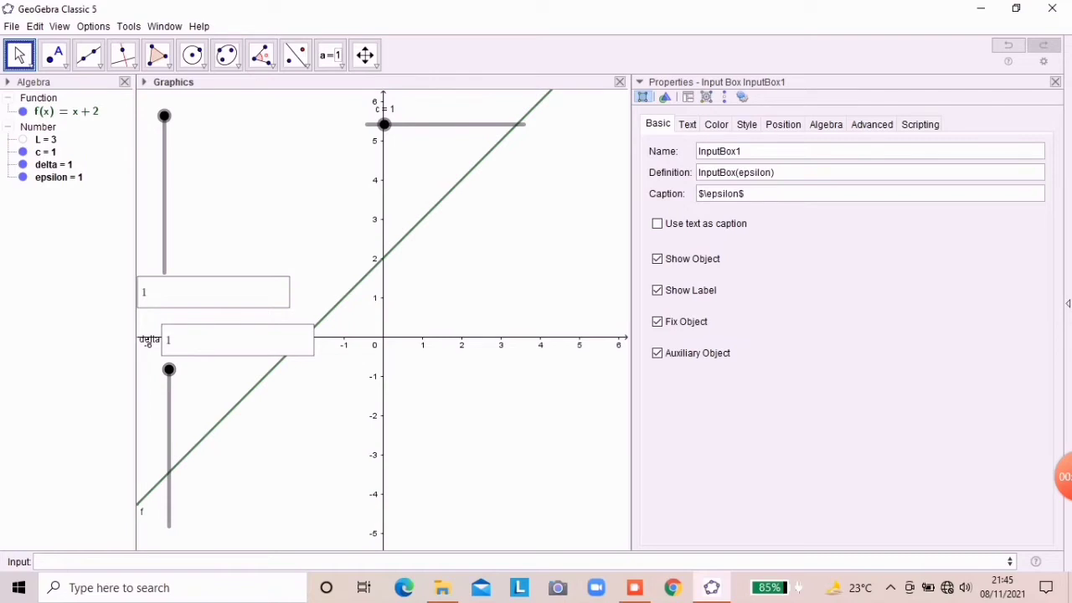
left_click(658, 322)
left_click_drag(213, 292, 241, 293)
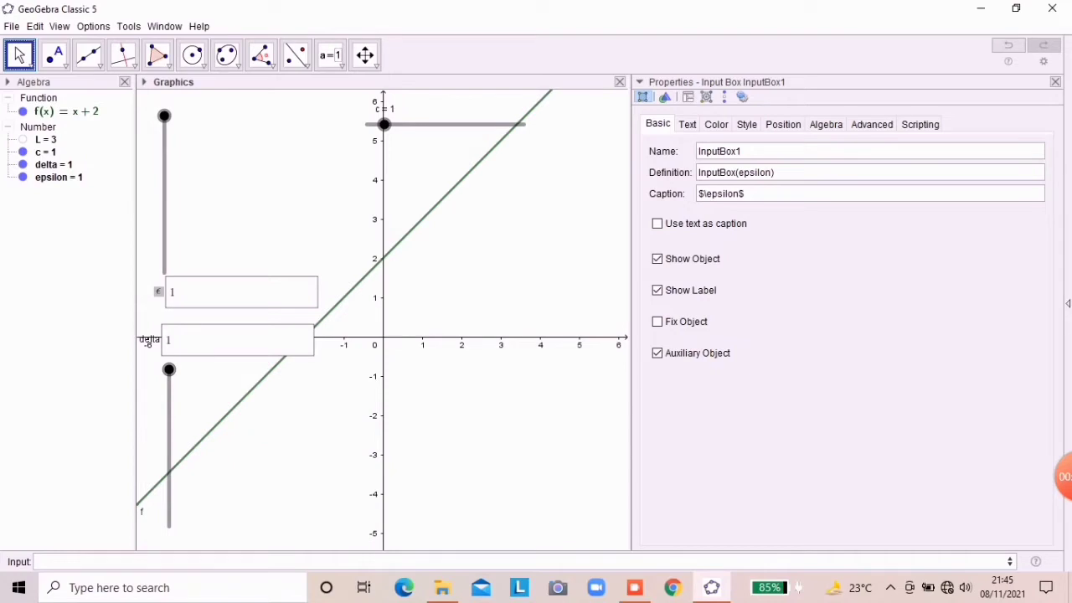
Enlarge the epsilon input box's label by changing its caption to $\large\epsilon$.
left_click(746, 194)
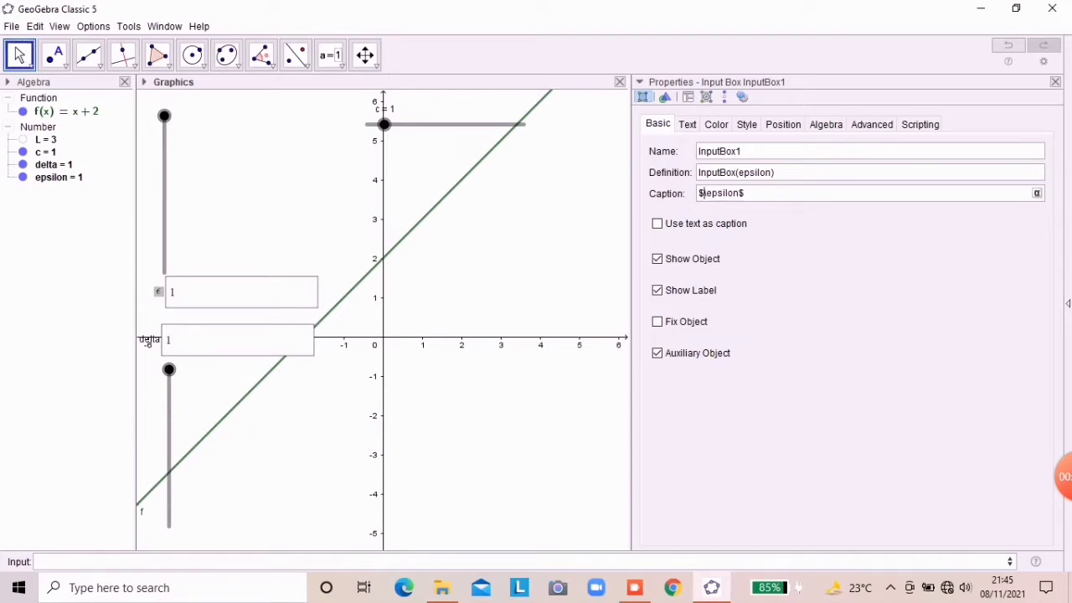
type("large\\")
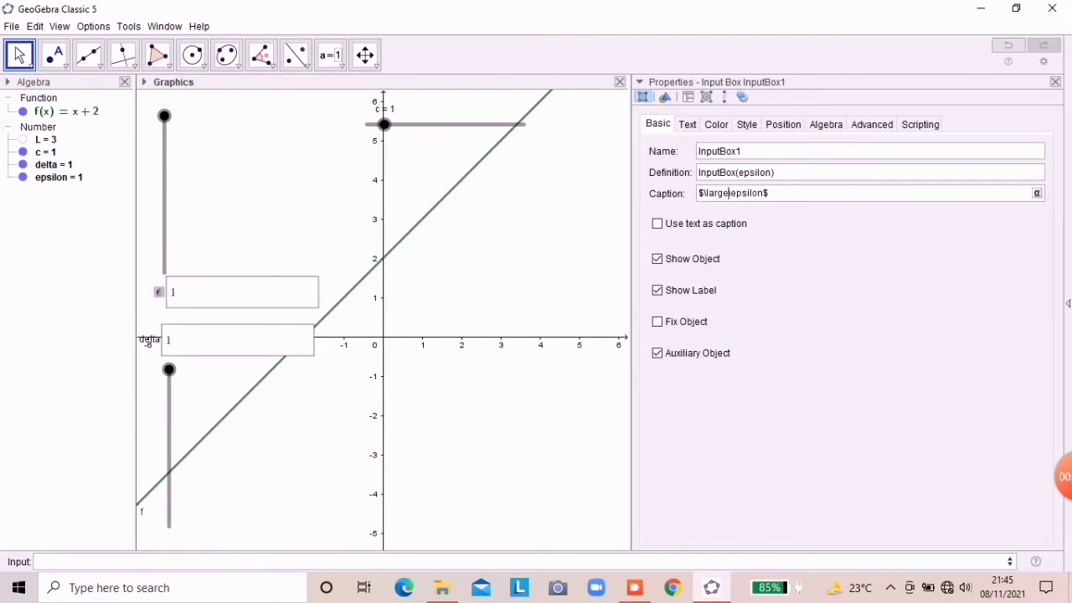
left_click(769, 194)
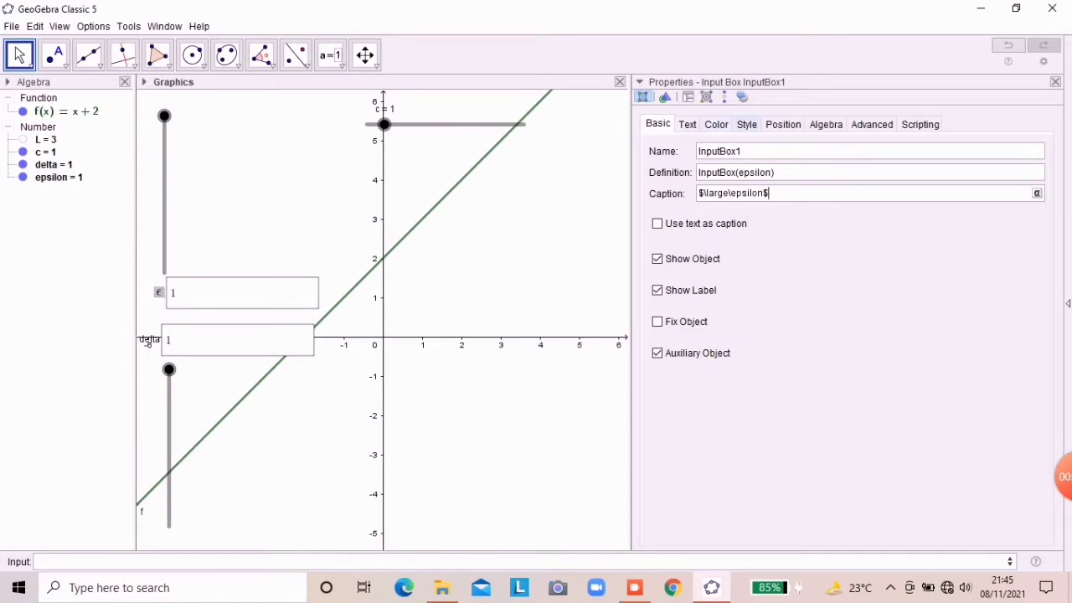
Set the epsilon input box's length to 5.
left_click(747, 124)
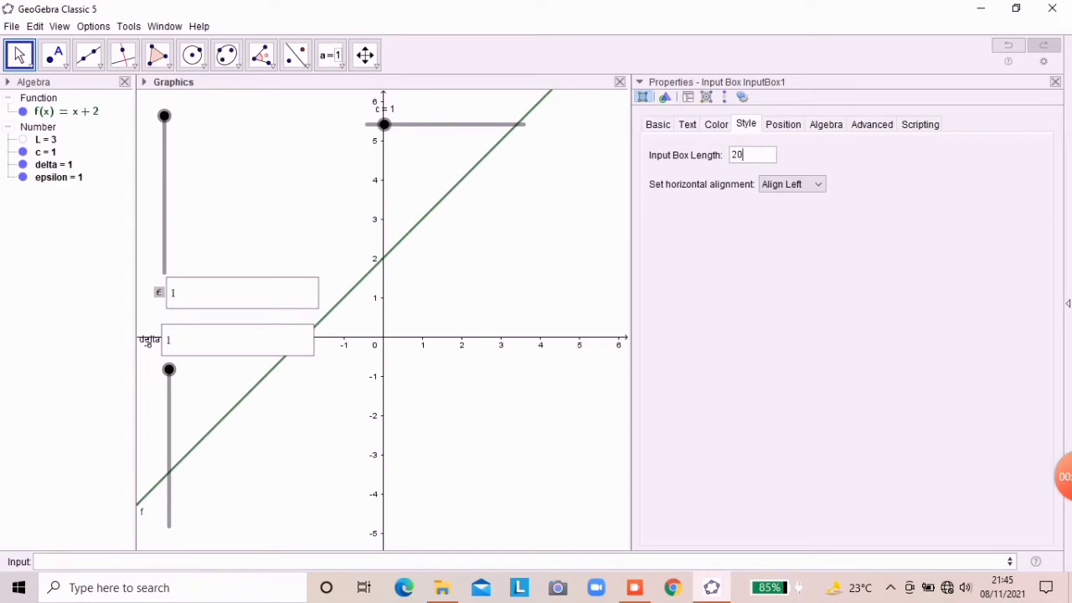
key("BackSpace")
key("BackSpace")
type("5")
key("Return")
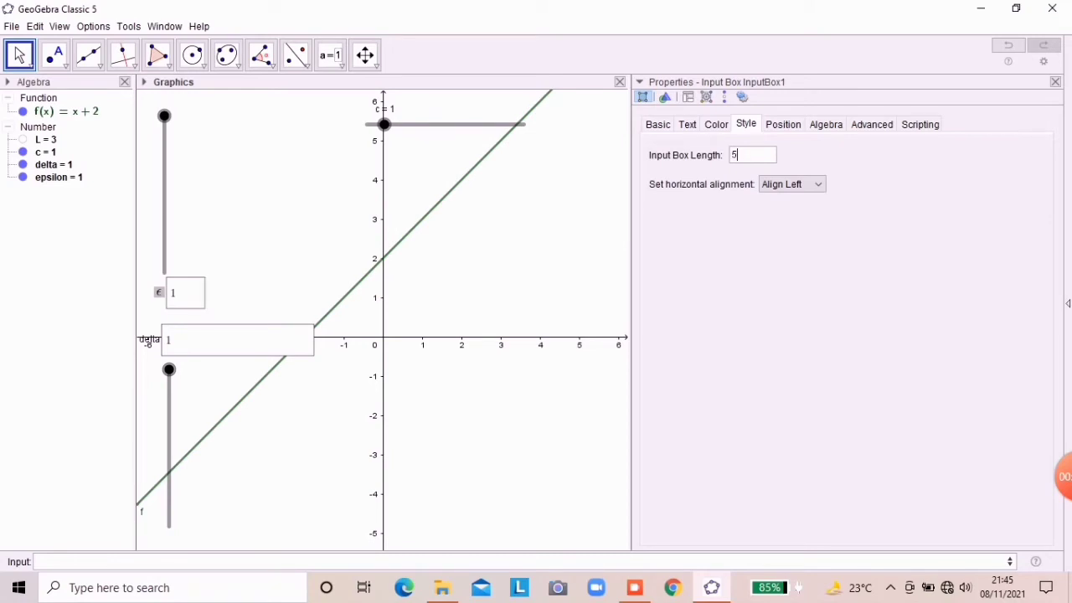
Replace the delta input box's caption with $\large\delta$ and unfix the box so it can be moved.
left_click(172, 339)
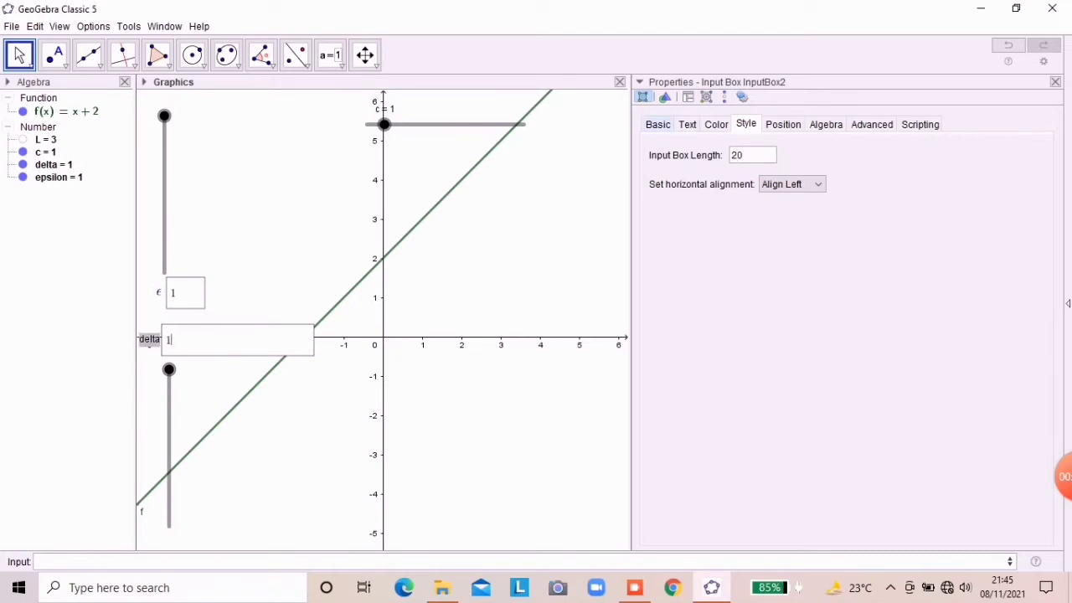
left_click(657, 124)
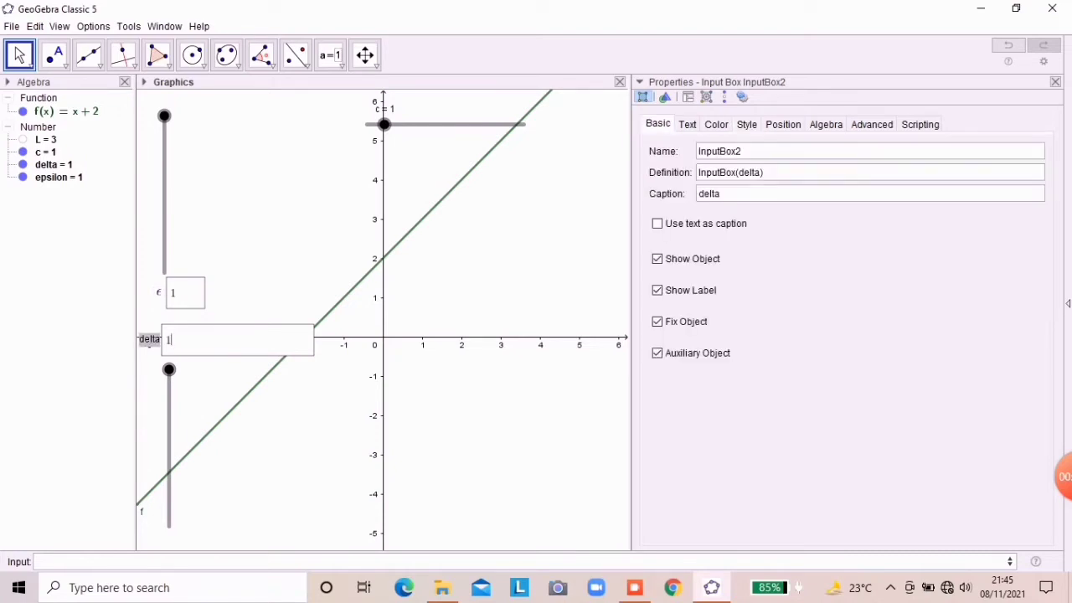
left_click(712, 193)
key("BackSpace")
key("BackSpace")
key("BackSpace")
key("BackSpace")
key("BackSpace")
left_click(1036, 194)
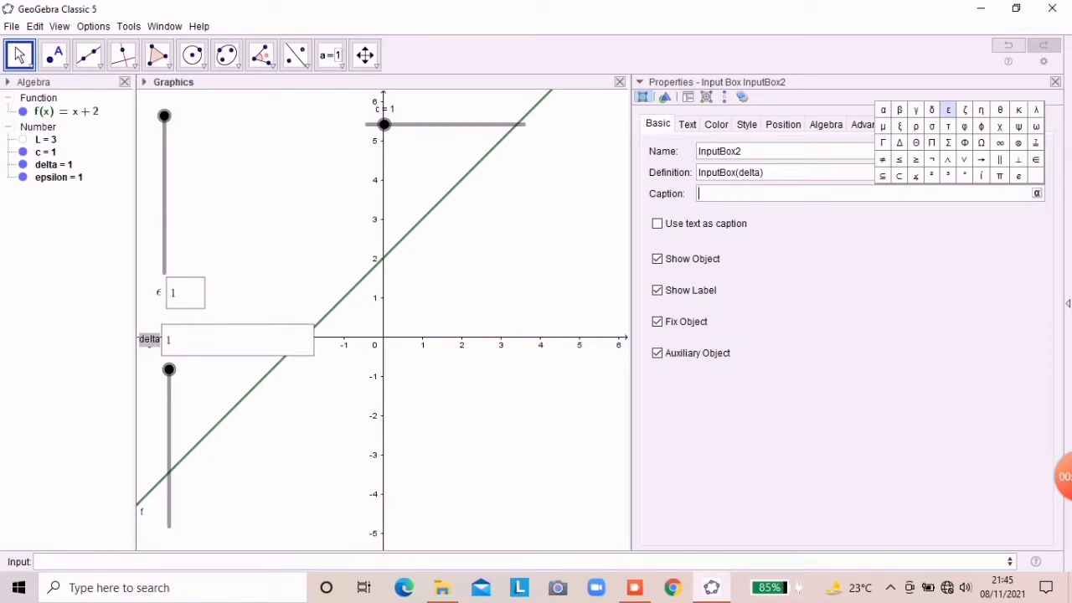
left_click(932, 110)
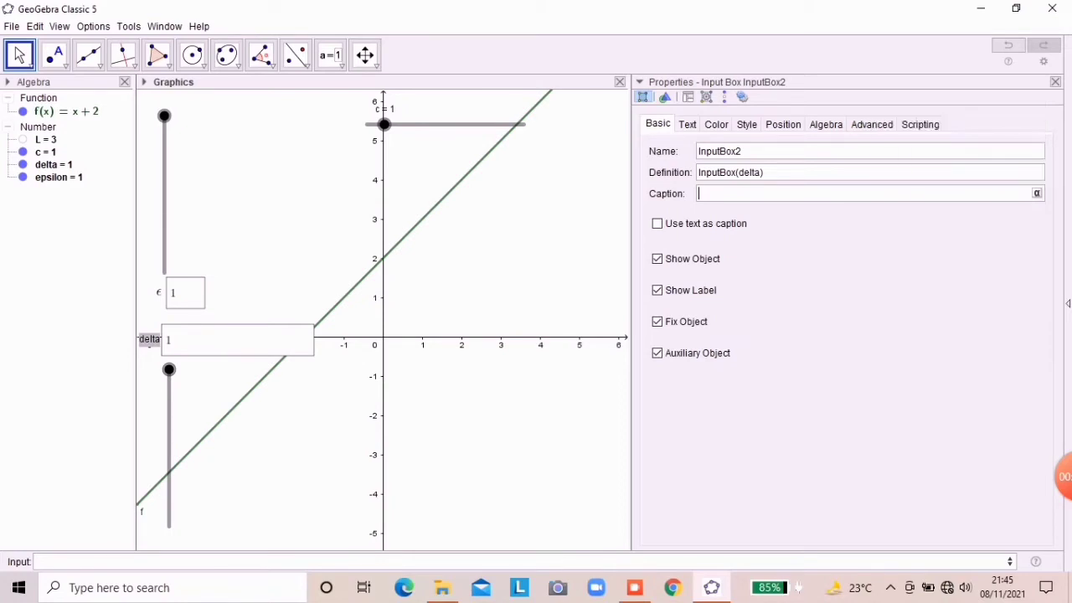
type("$\\large\\delta$")
key("Return")
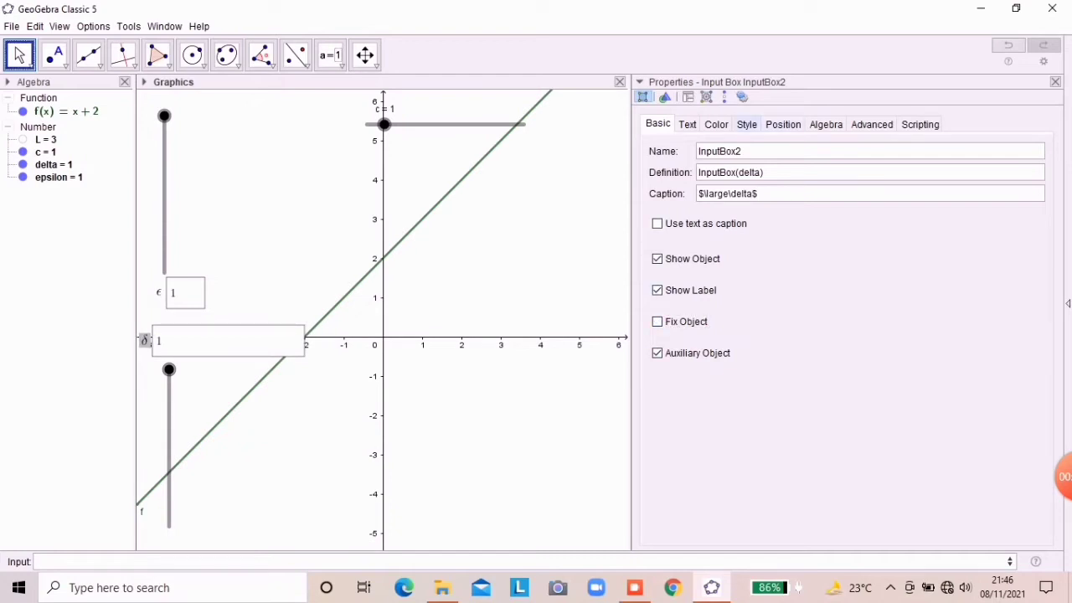
Set the delta input box's length to 5.
left_click(746, 124)
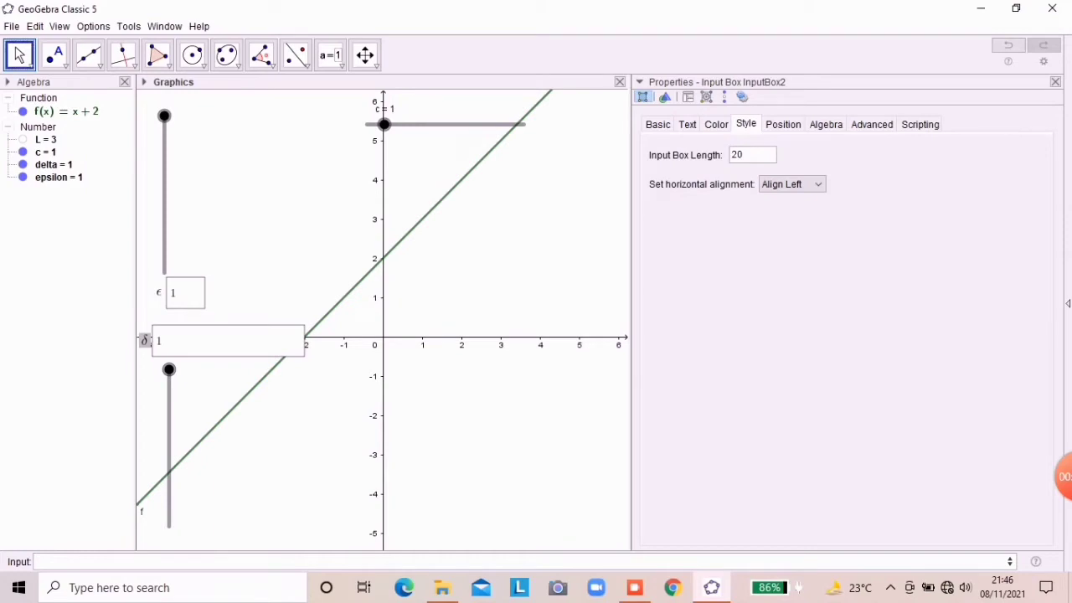
key("BackSpace")
key("BackSpace")
type("5")
key("Return")
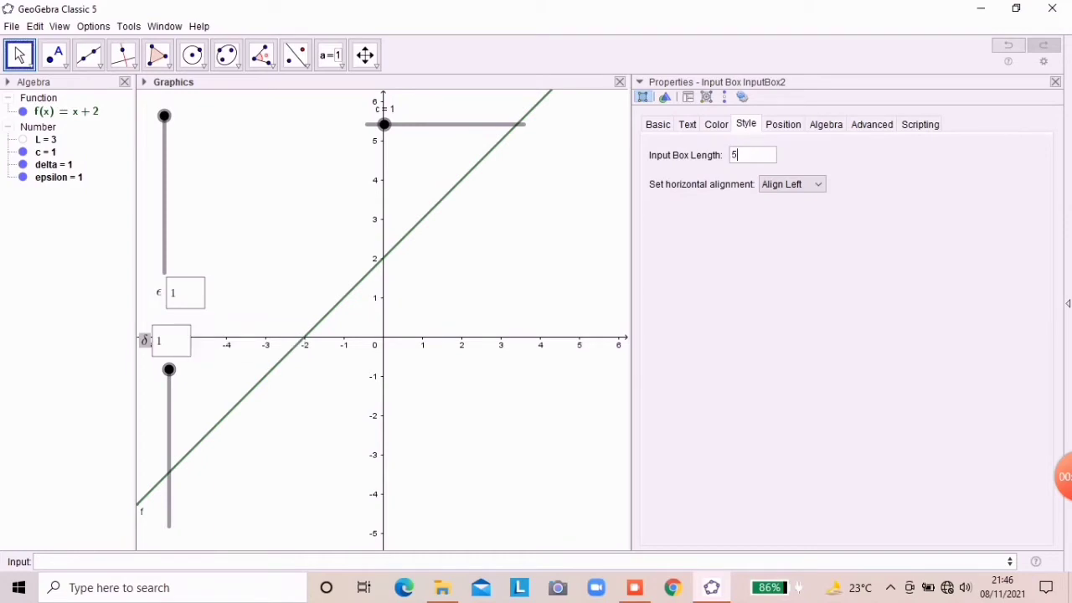
Lower the delta slider to 0.87 and align the delta and epsilon input boxes one beneath the other.
left_click_drag(169, 370, 169, 390)
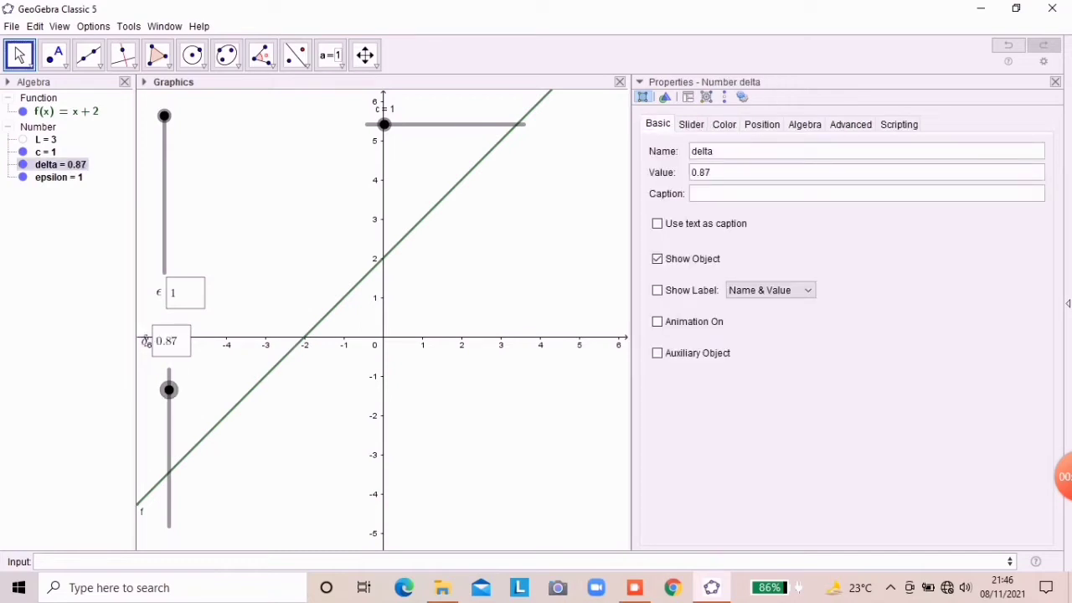
left_click_drag(145, 341, 156, 342)
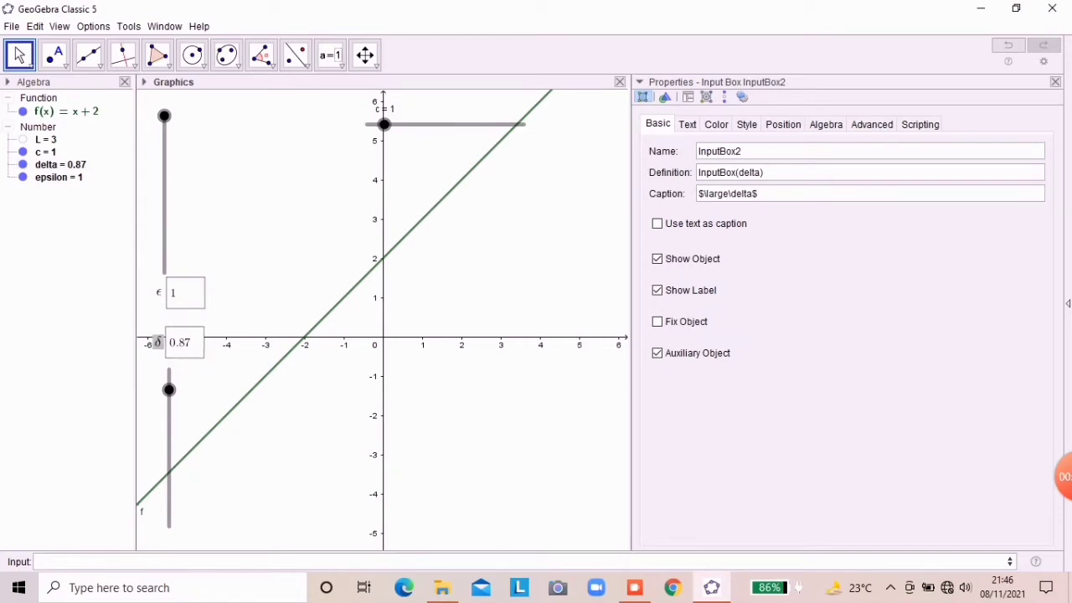
left_click_drag(159, 292, 159, 293)
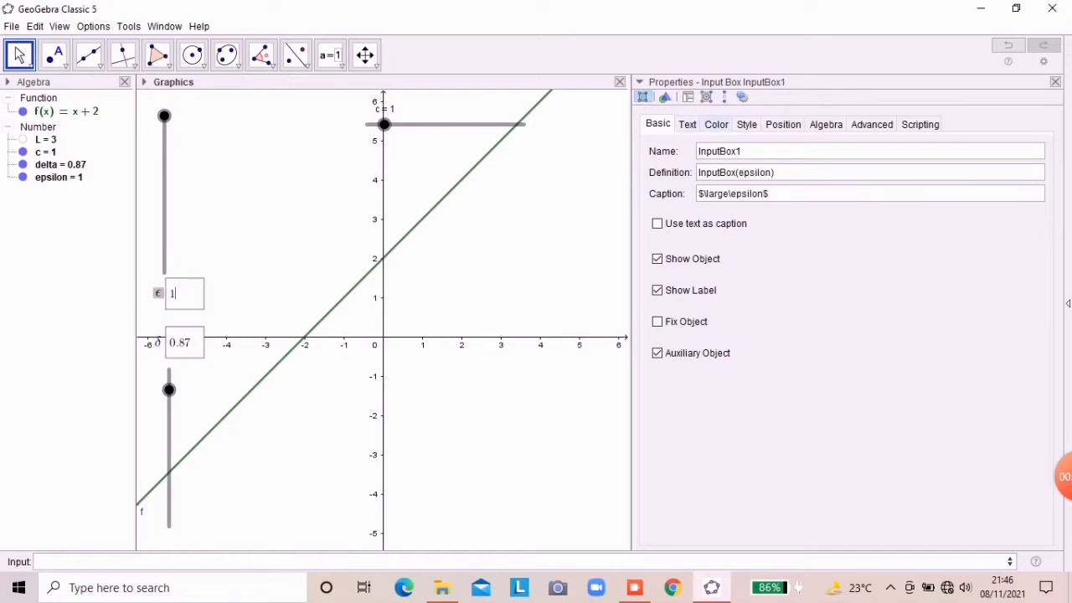
Set the epsilon input box's foreground color to very dark red #330000.
left_click(716, 123)
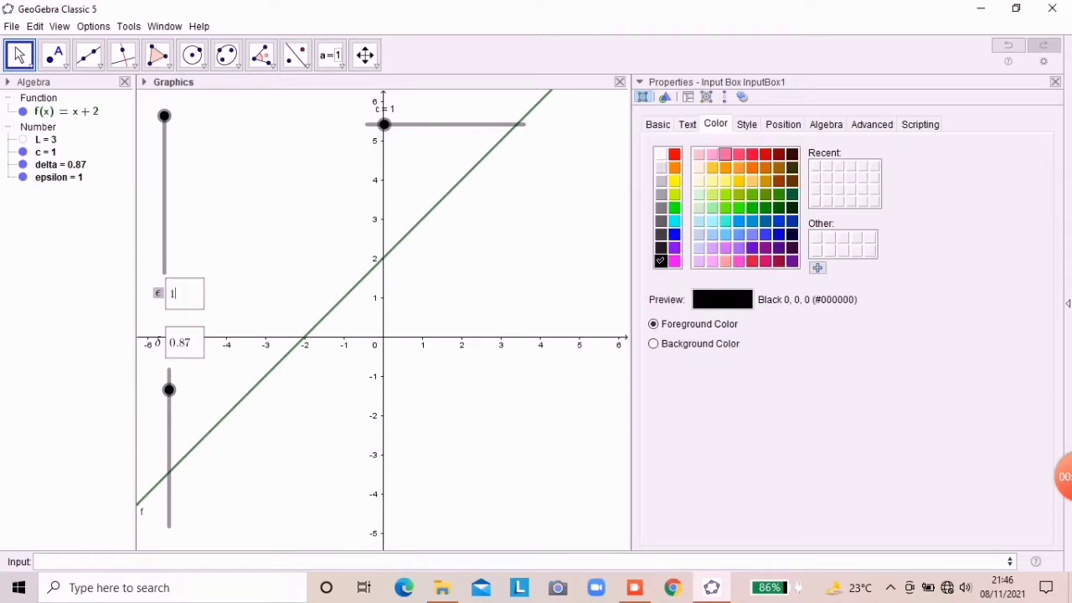
left_click(725, 154)
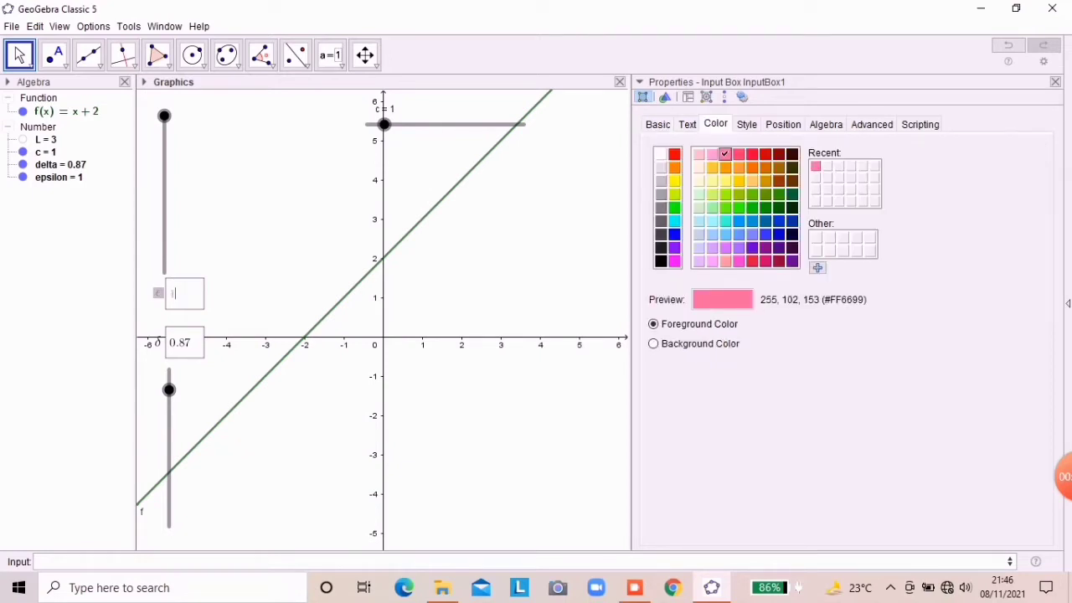
left_click(791, 154)
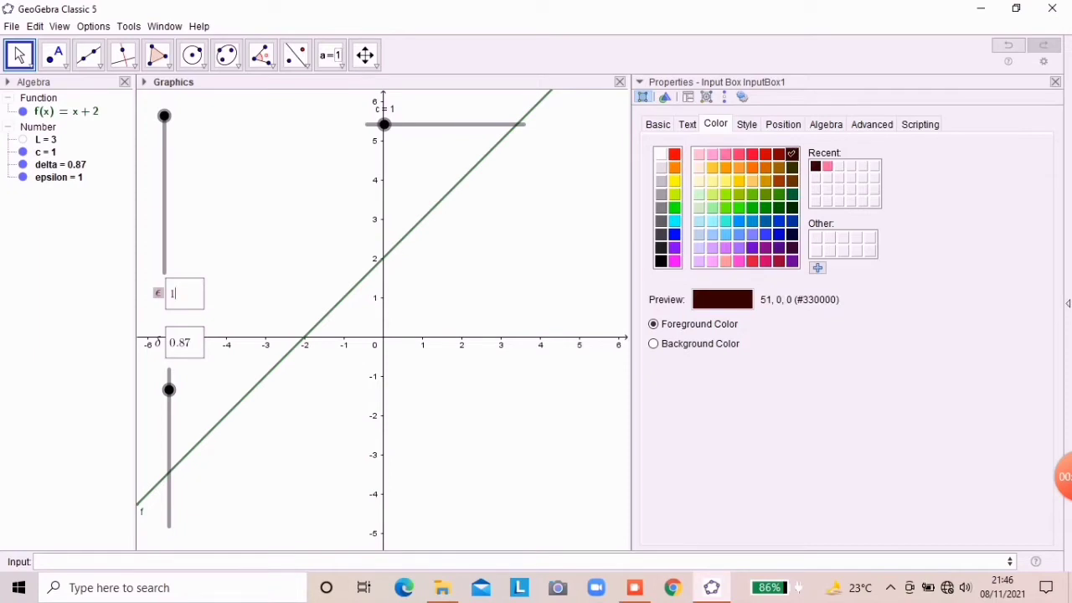
Color the epsilon slider maroon (#800000).
left_click(165, 117)
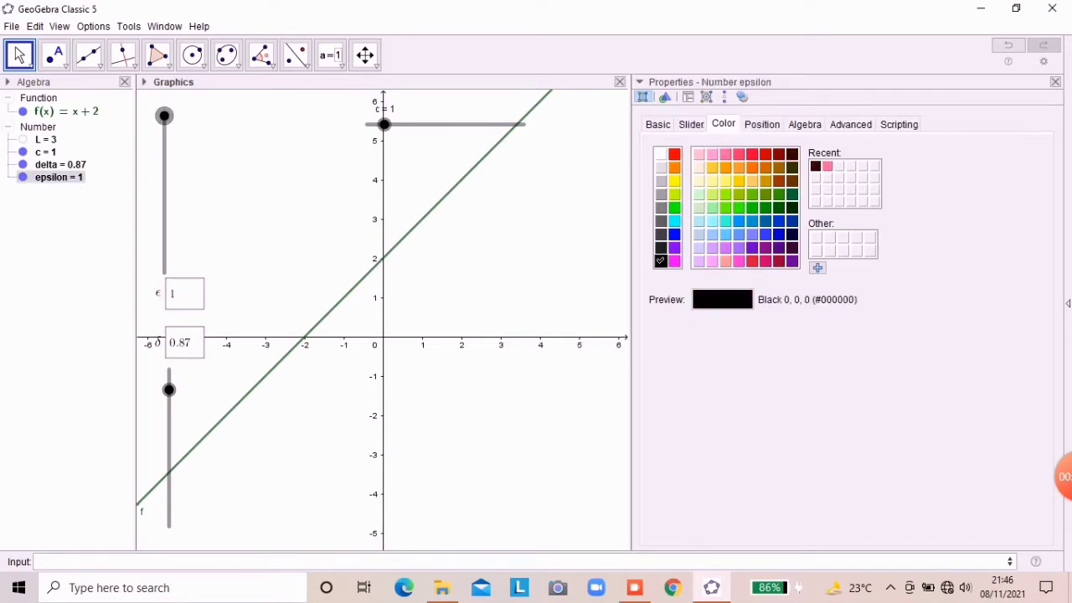
left_click(765, 154)
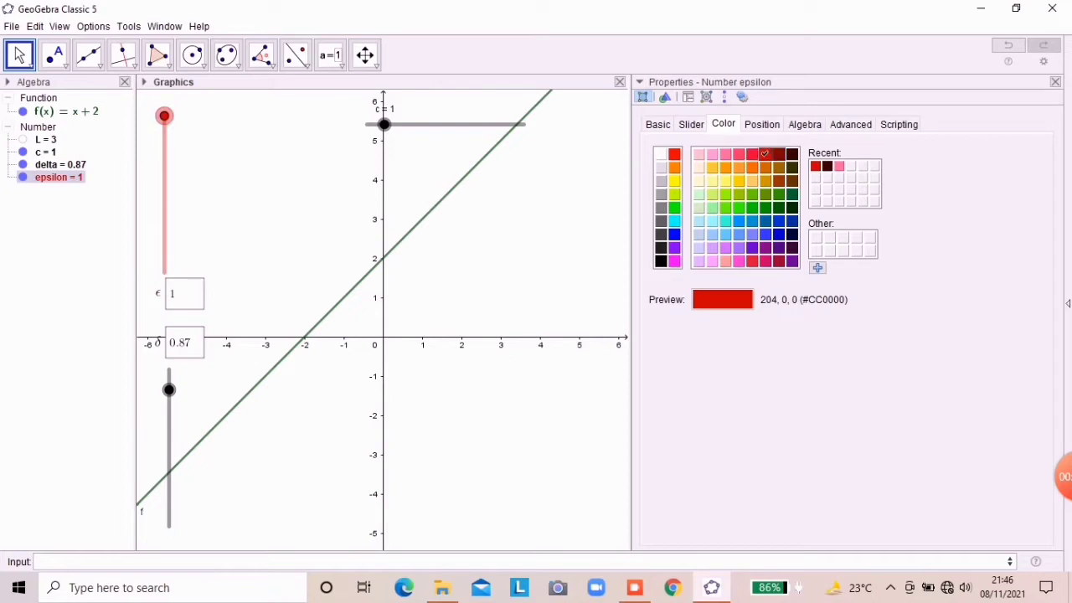
left_click(778, 154)
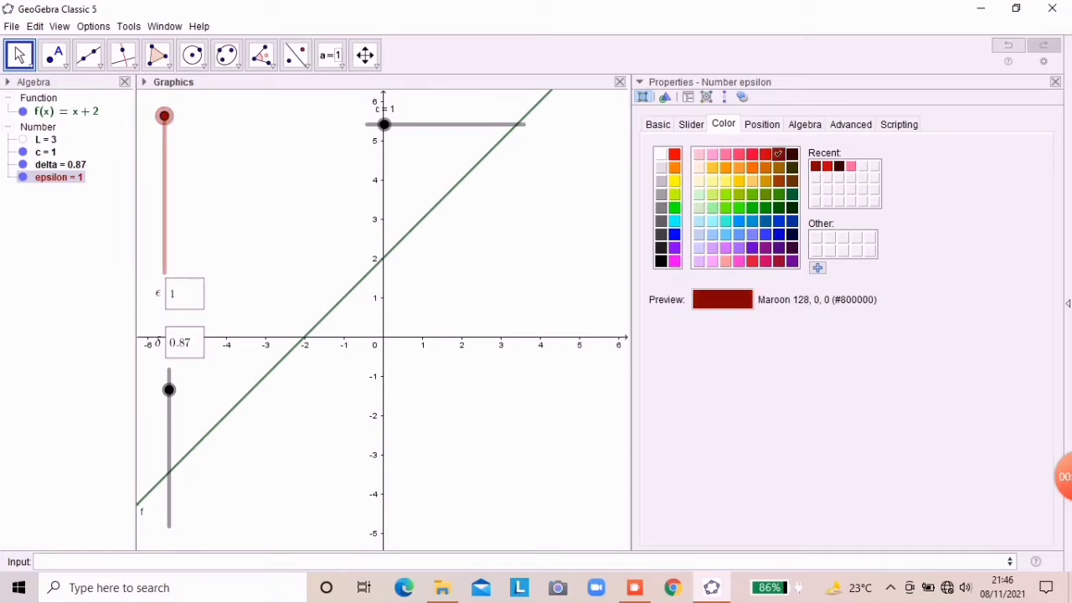
Color the c slider blue (#3333FF).
left_click(169, 390)
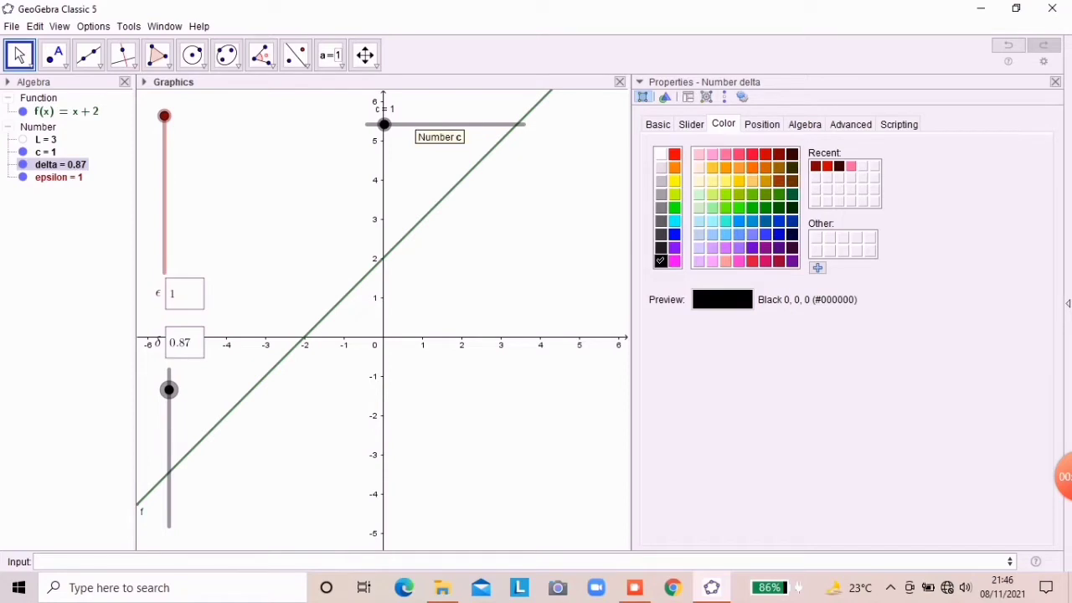
left_click(384, 125)
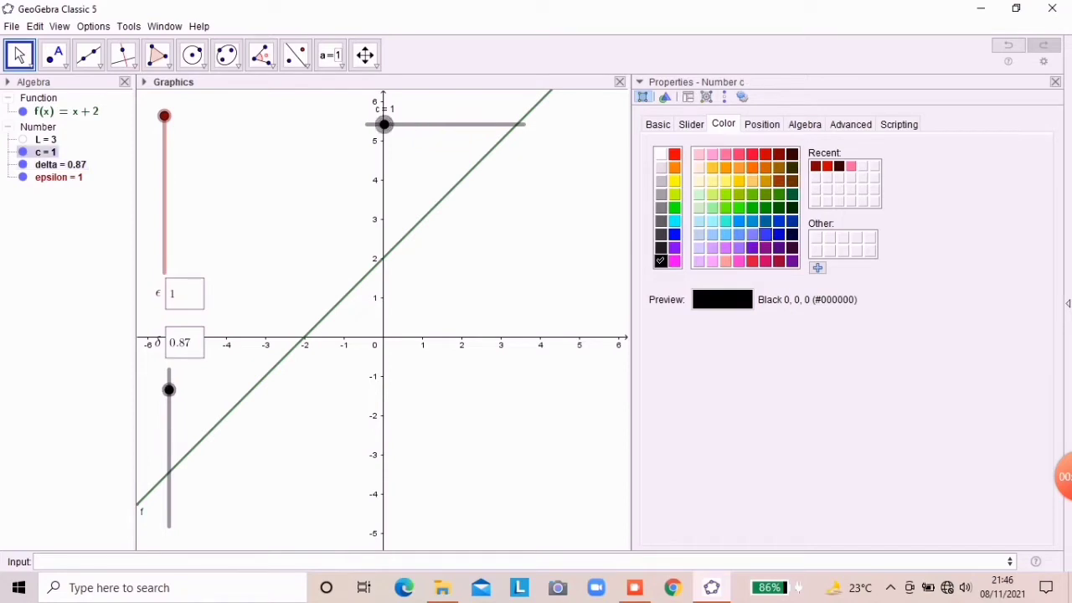
left_click(765, 235)
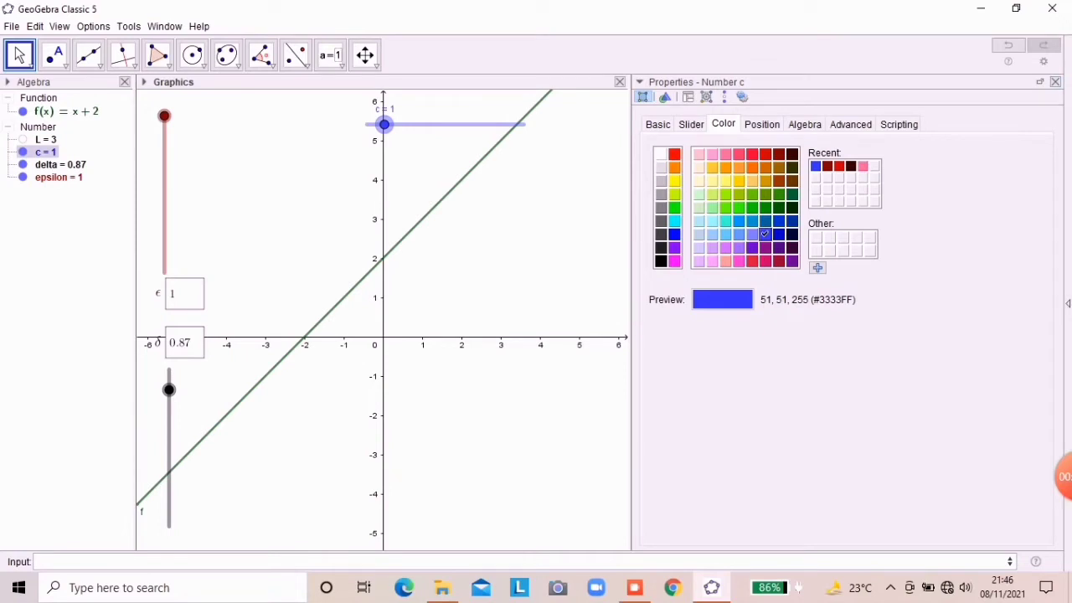
Widen the graphics view and define the point A = (0, L) on the y-axis.
left_click_drag(632, 335, 879, 335)
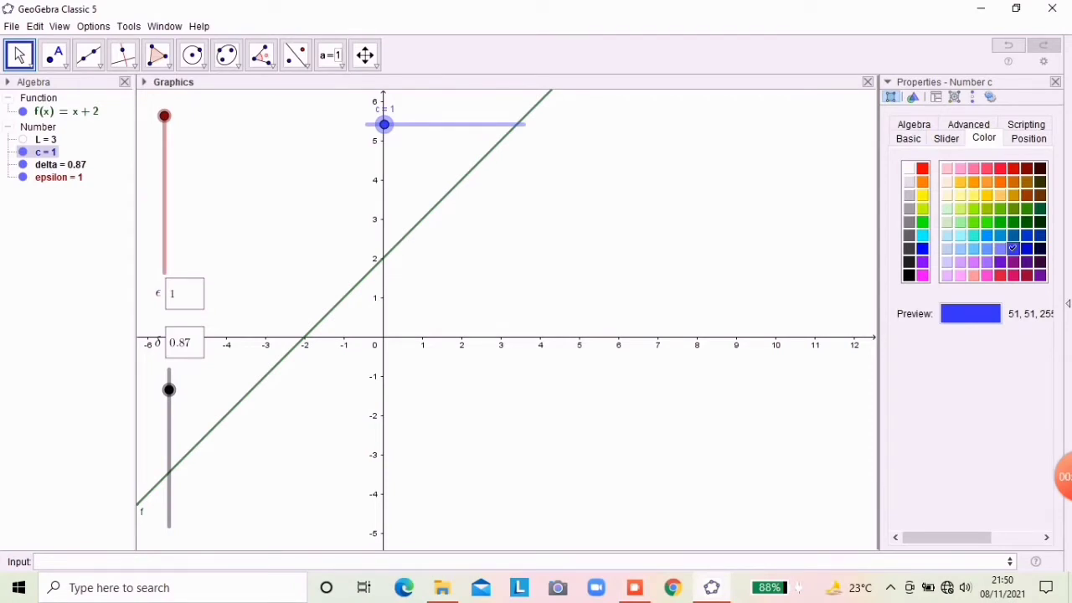
left_click(335, 562)
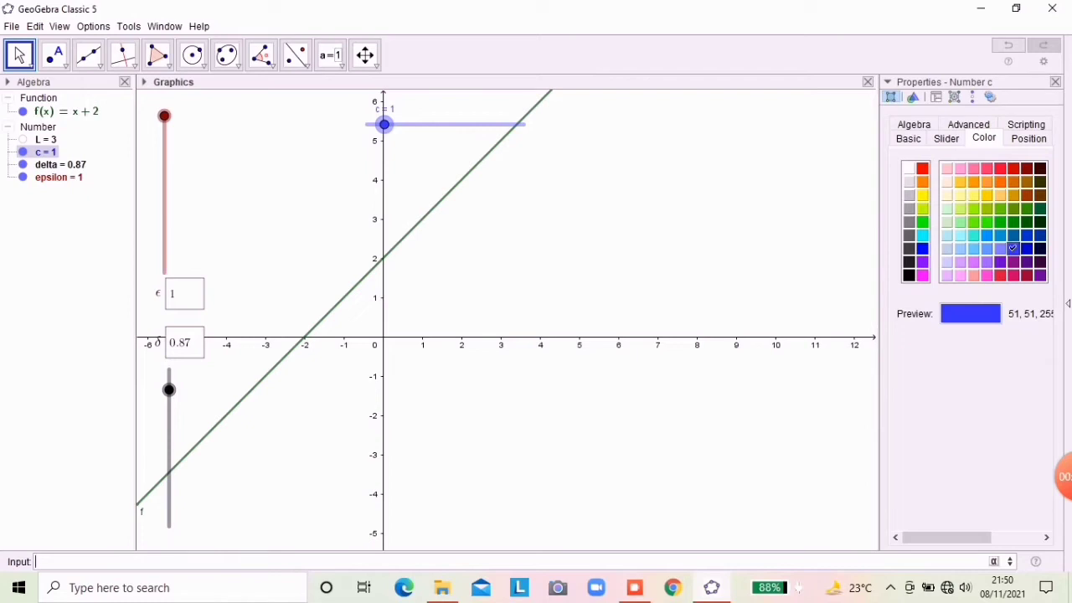
type("A=(0,L")
key("Return")
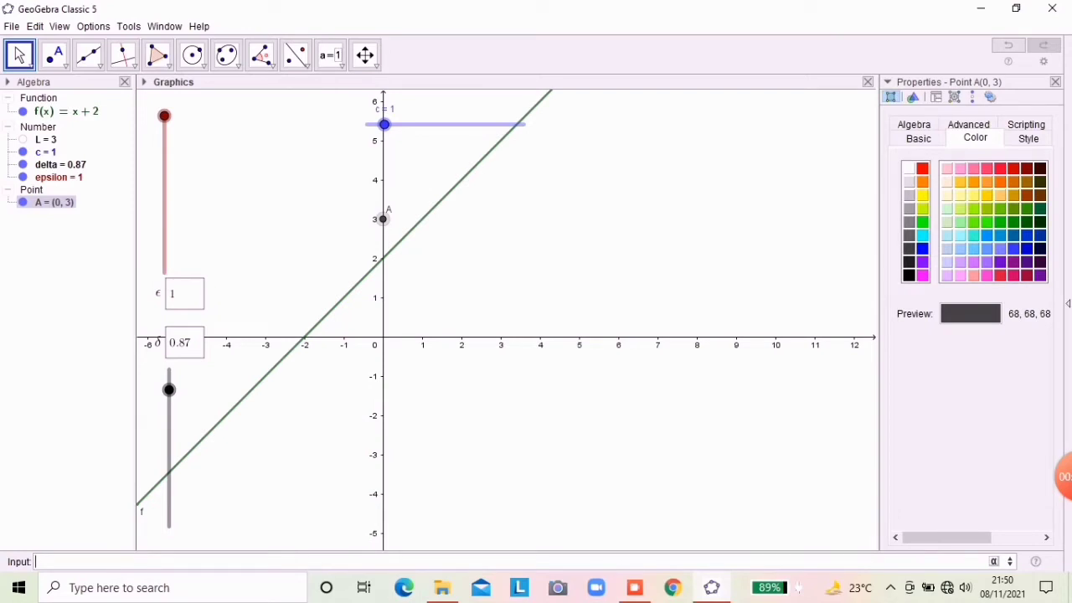
Caption point A as L and display that caption as its label.
left_click(54, 202)
left_click_drag(880, 335, 788, 335)
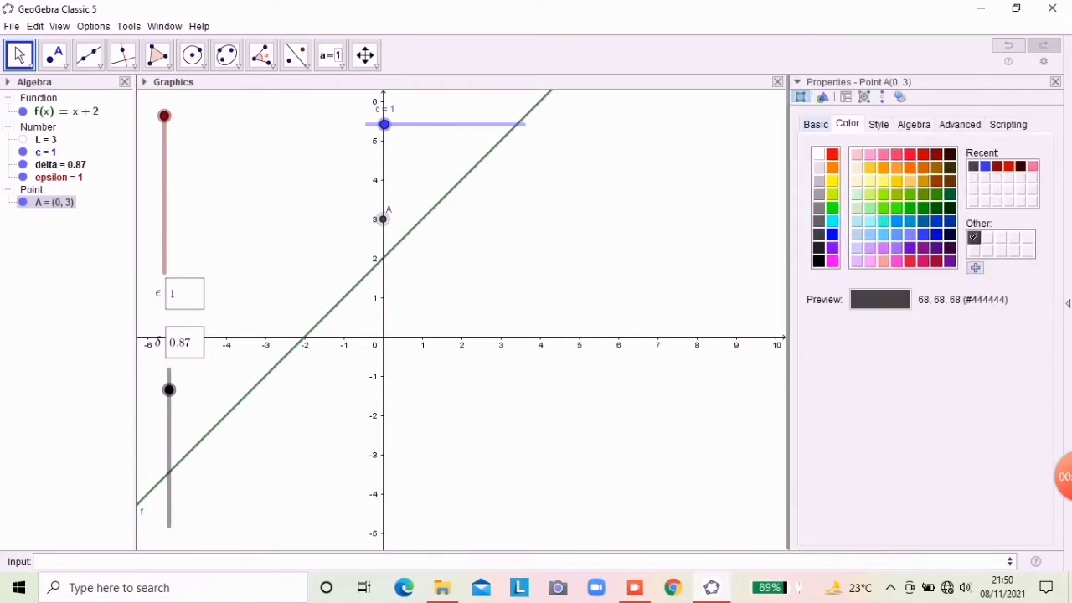
left_click(816, 124)
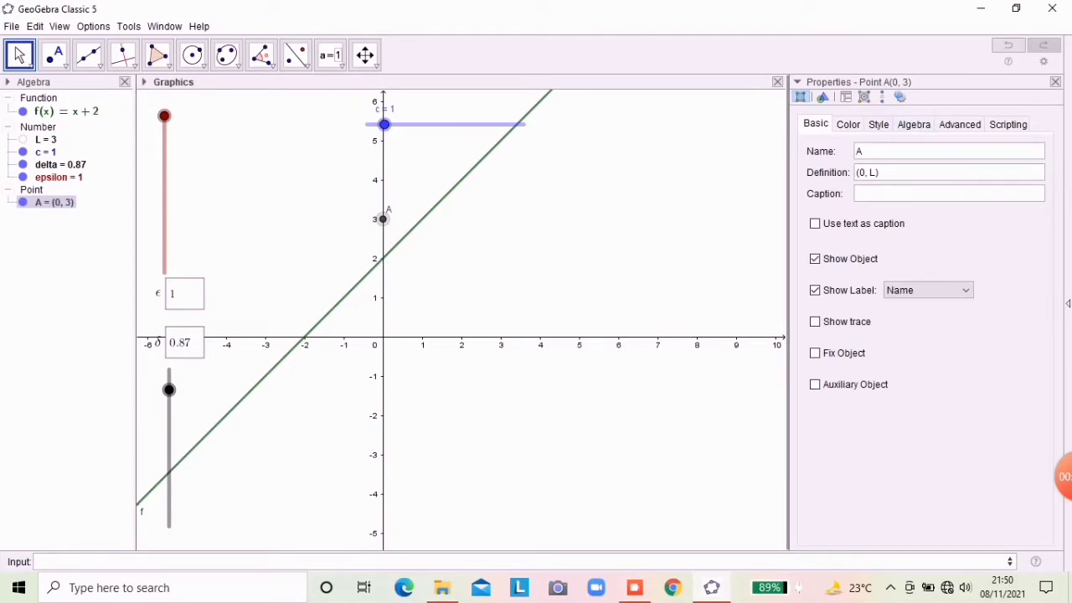
left_click(948, 194)
type("L")
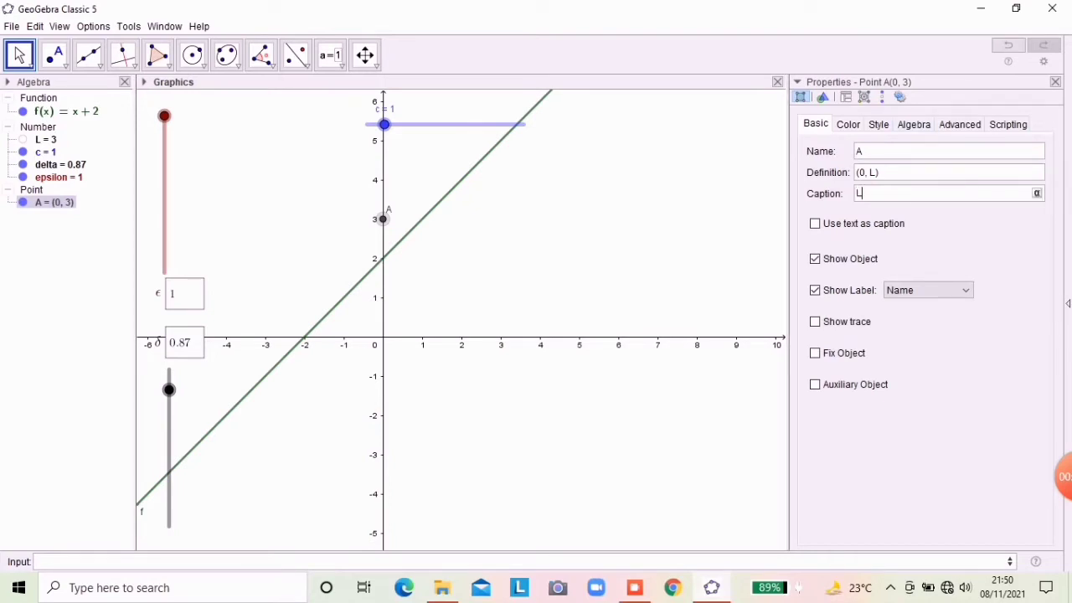
key("Return")
Color point A dark green (#009900).
left_click(847, 124)
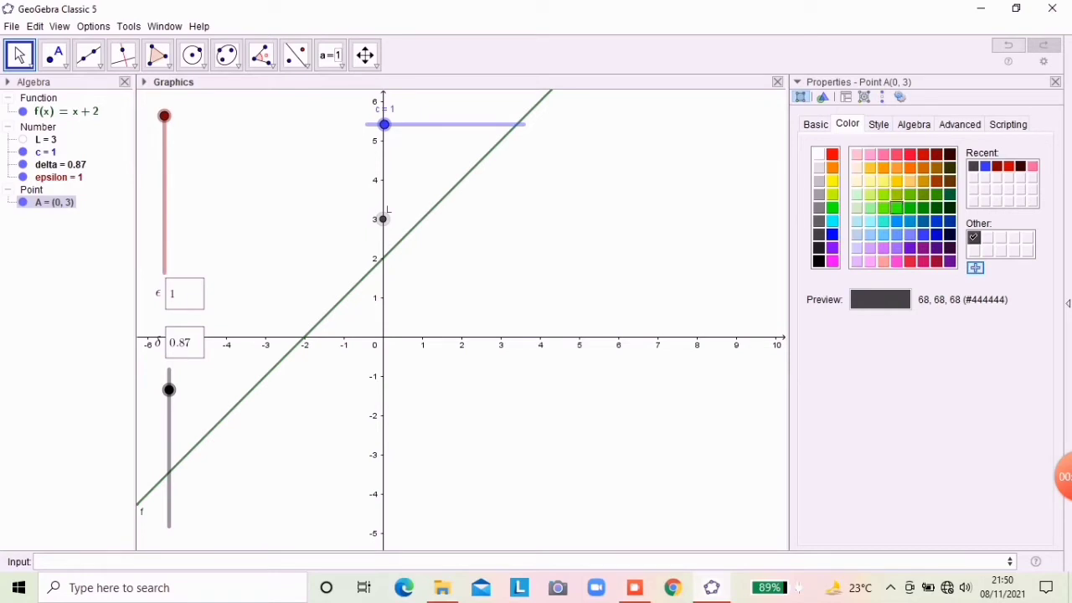
left_click(909, 207)
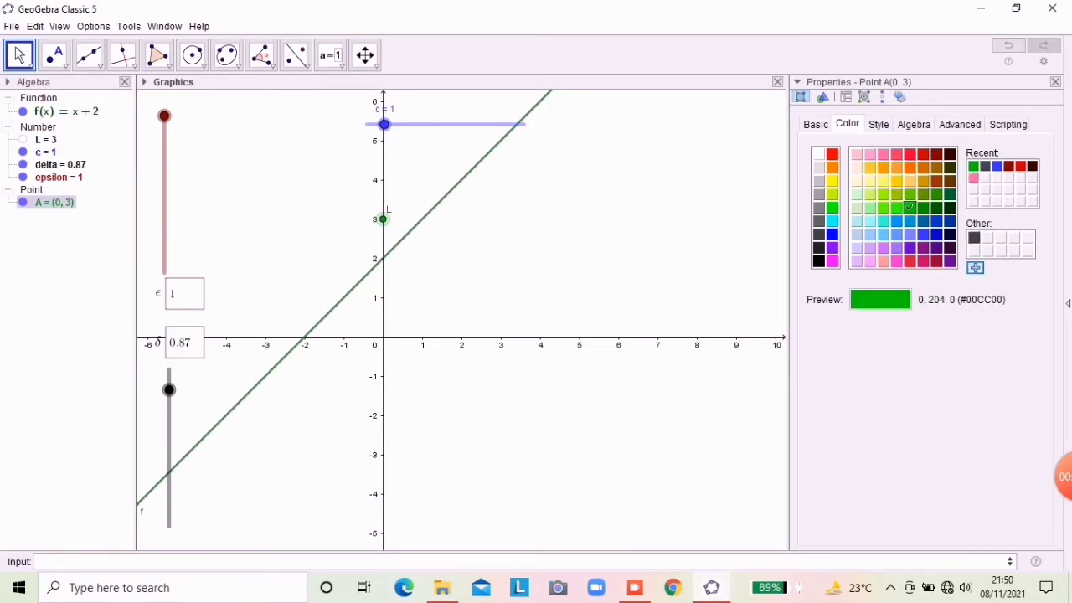
left_click(923, 208)
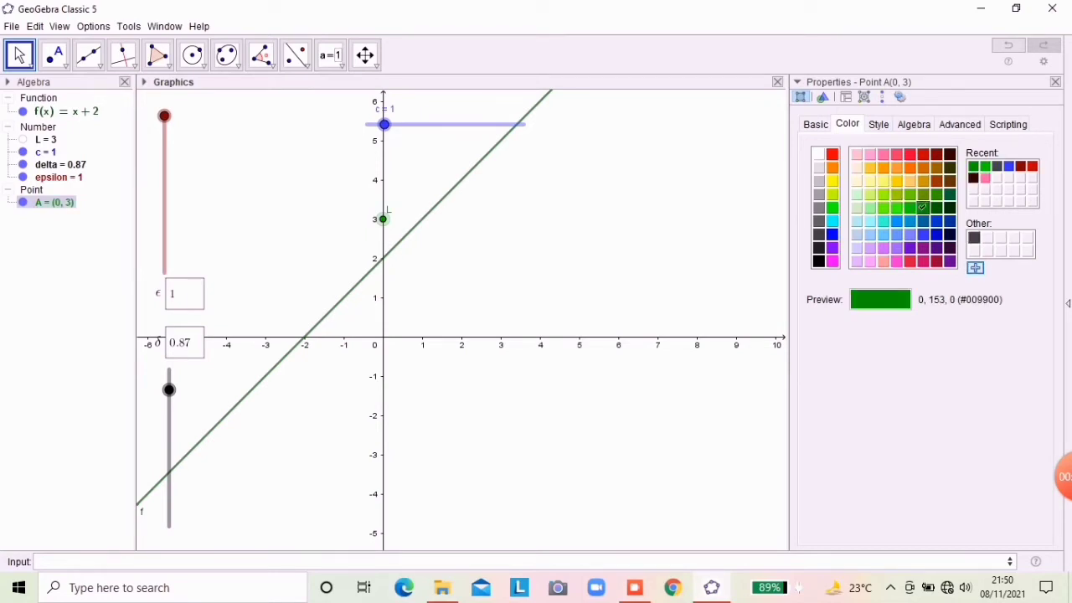
Define the point Eminus = (0, y(A) - epsilon) on the y-axis, with the graphics view widened.
left_click_drag(789, 213, 928, 212)
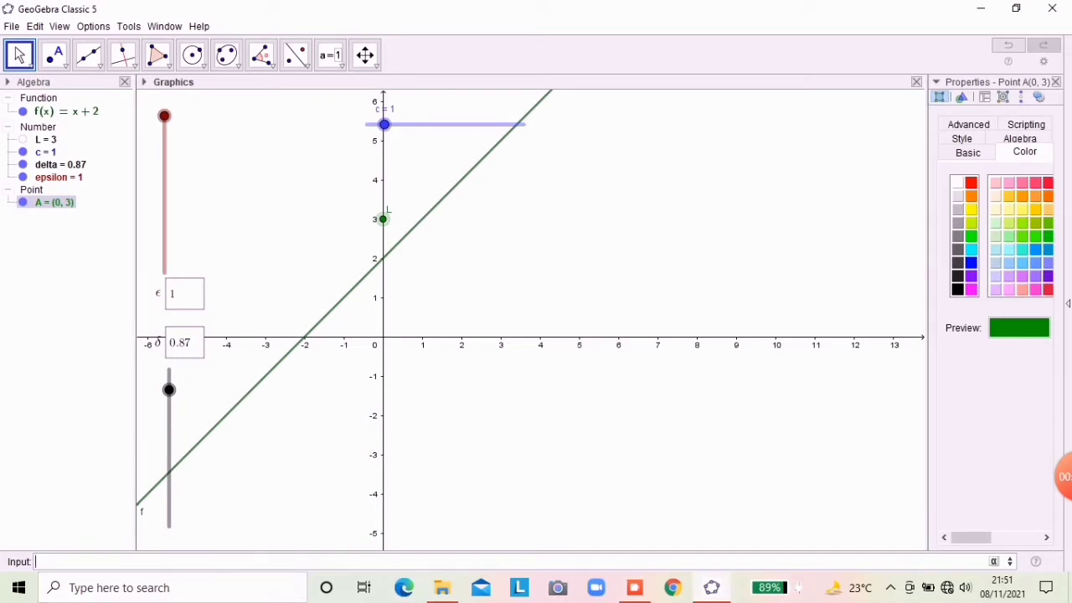
type("Eminus=(0,y")
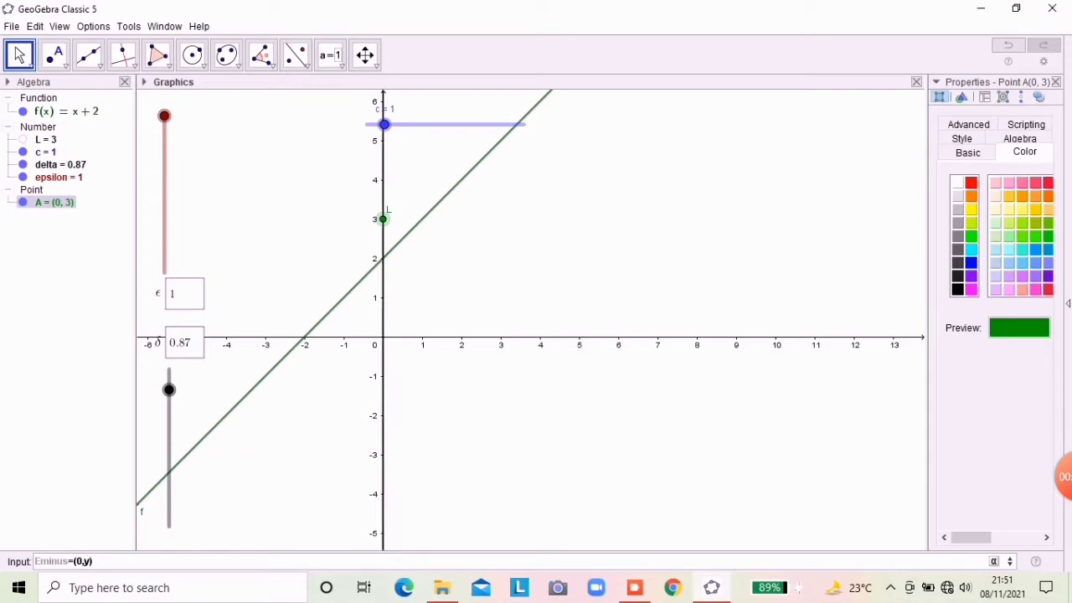
type("(A")
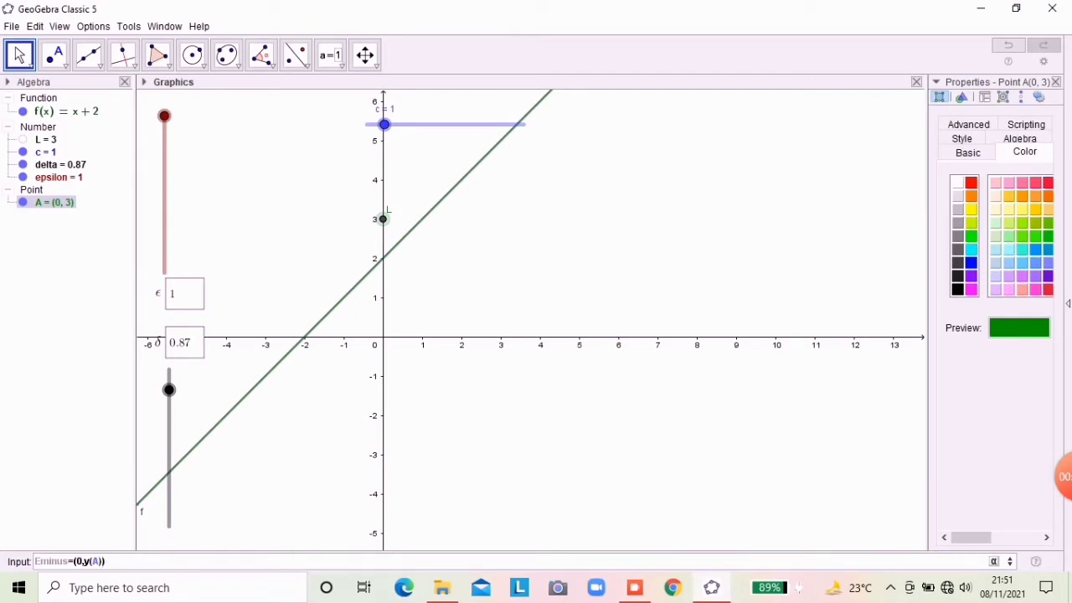
type("-epsilon")
key("Return")
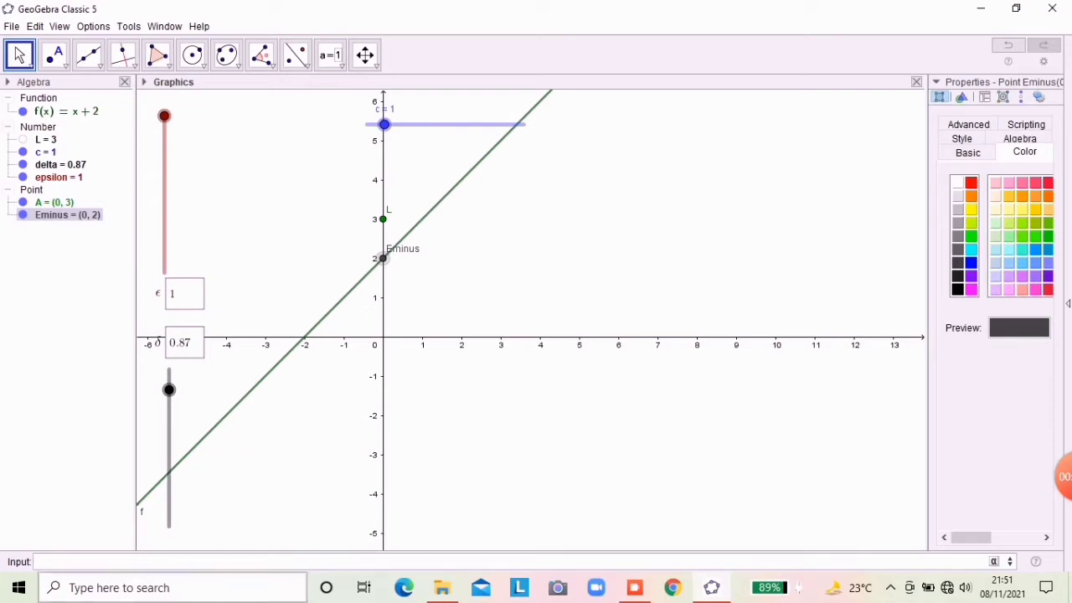
Define the point Eplus = (0, y(A) + epsilon) on the y-axis.
type("Eplus")
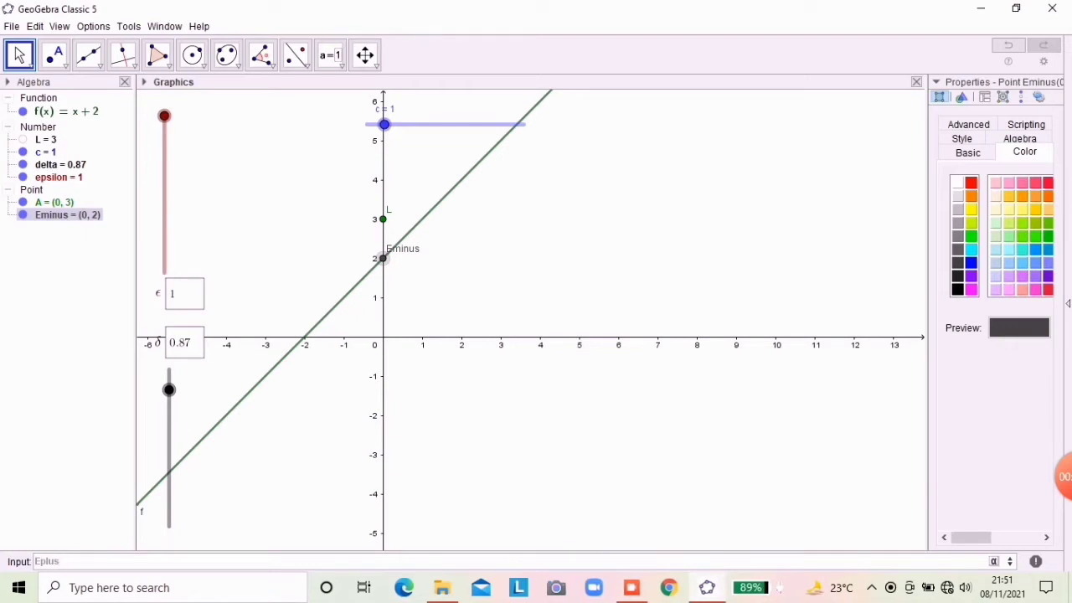
type("=")
type("(0)")
type(",")
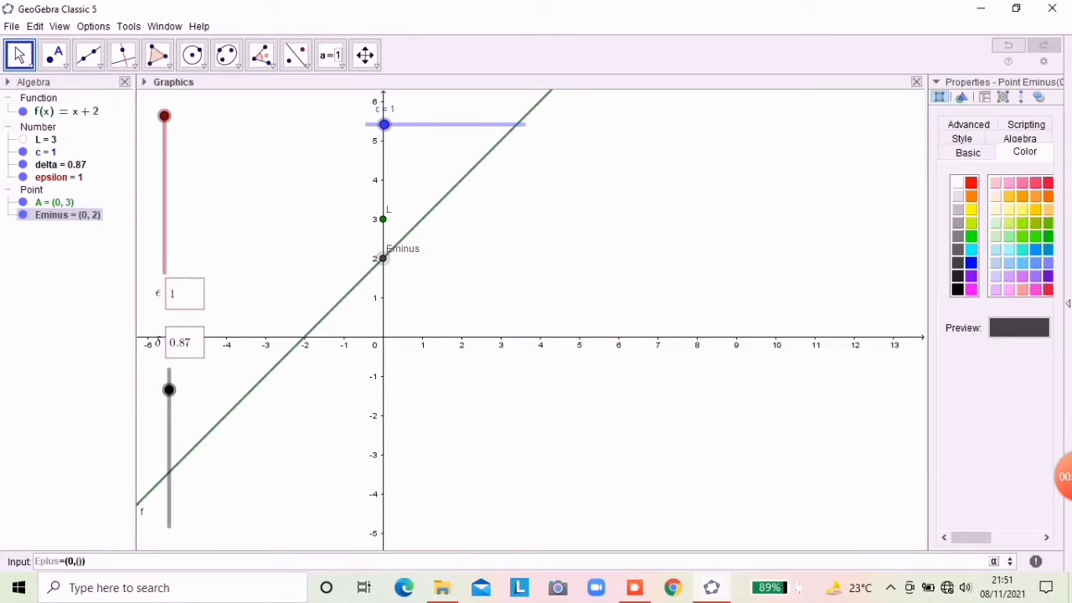
type("y")
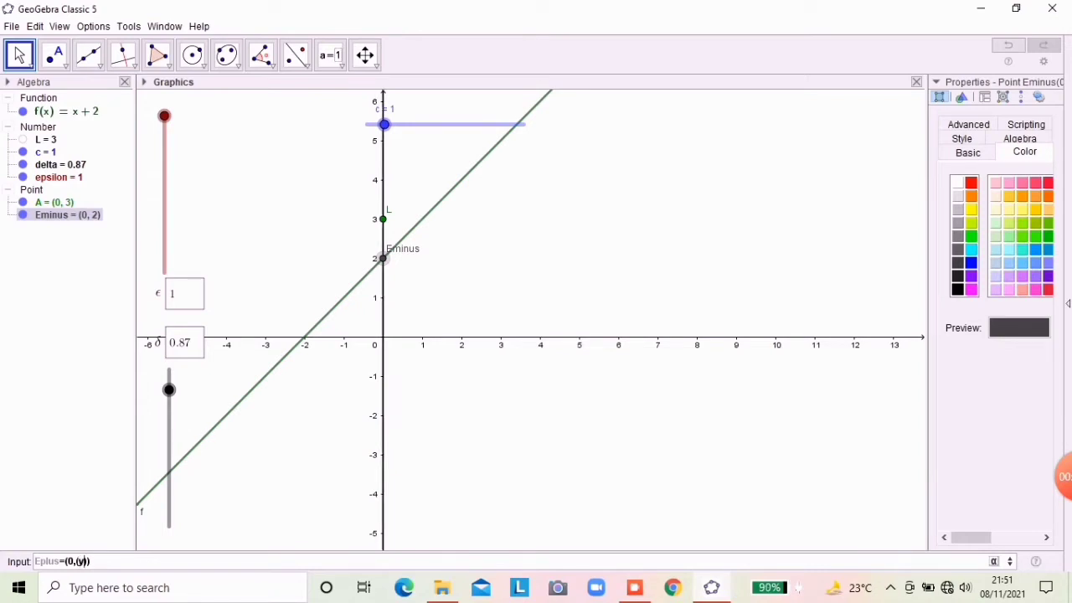
key("BackSpace")
type("y(A)")
key("BackSpace")
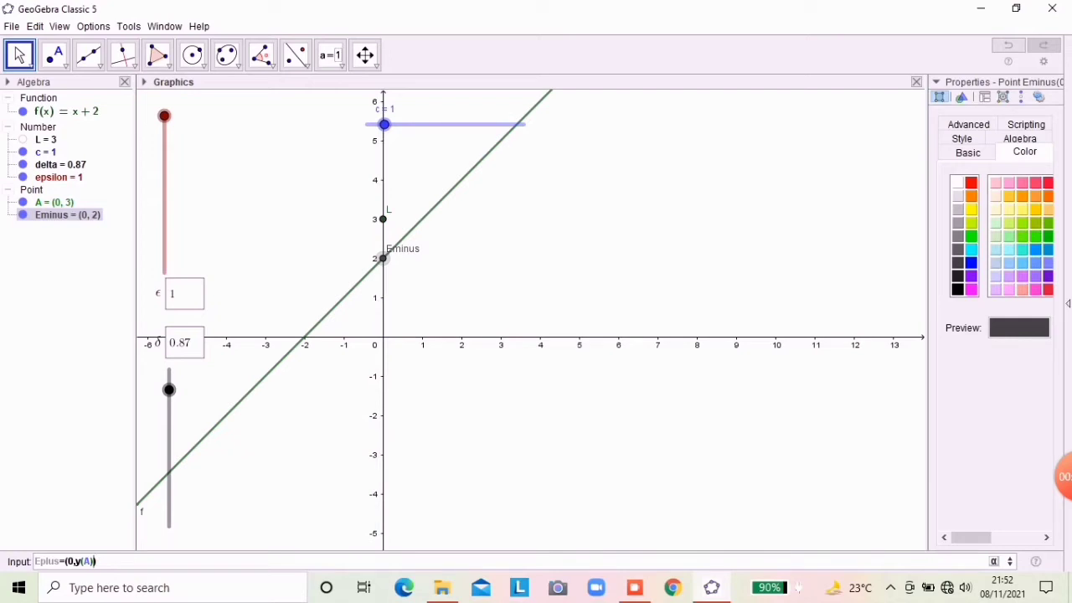
type("+epsilon")
key("Return")
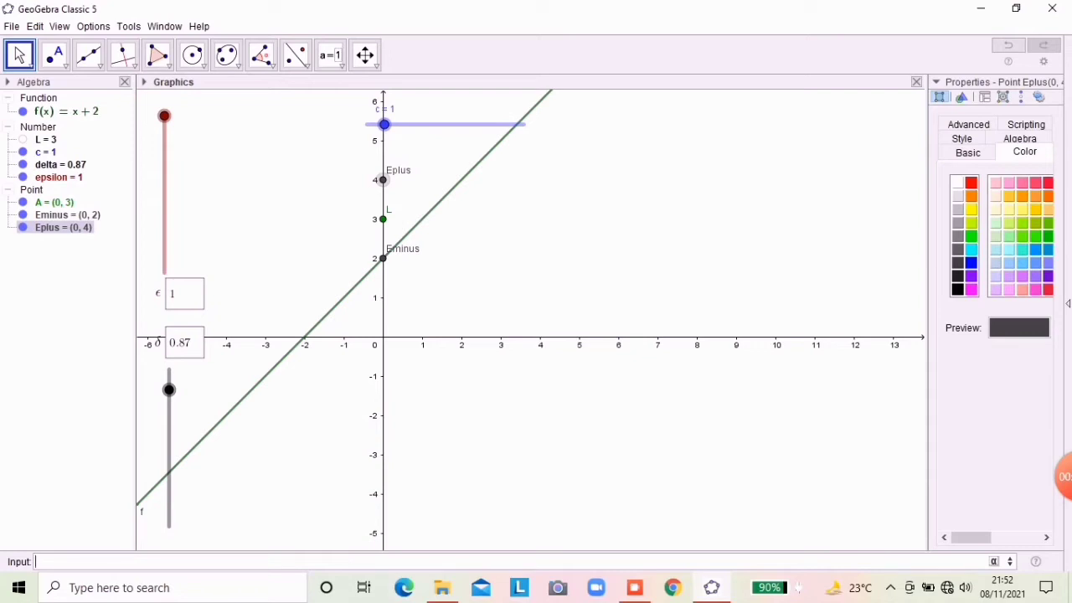
Define the point A0 = (c, 0) on the x-axis.
type("A")
type("(")
type("=9")
key("BackSpace")
type("(c,0")
key("Return")
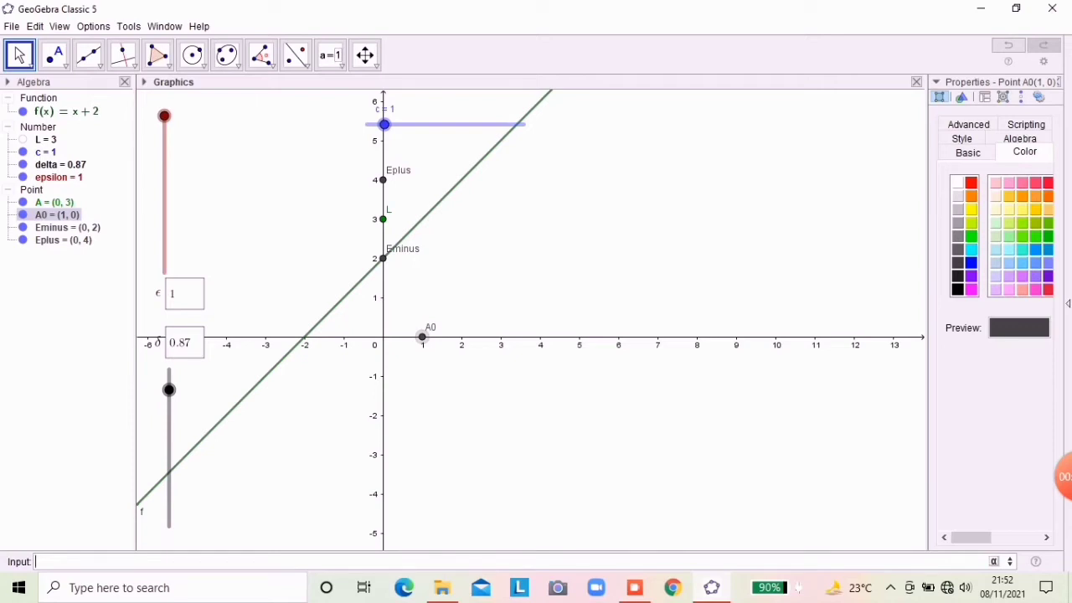
Color point Eminus red, with the properties view widened to show the full palette.
left_click(67, 228)
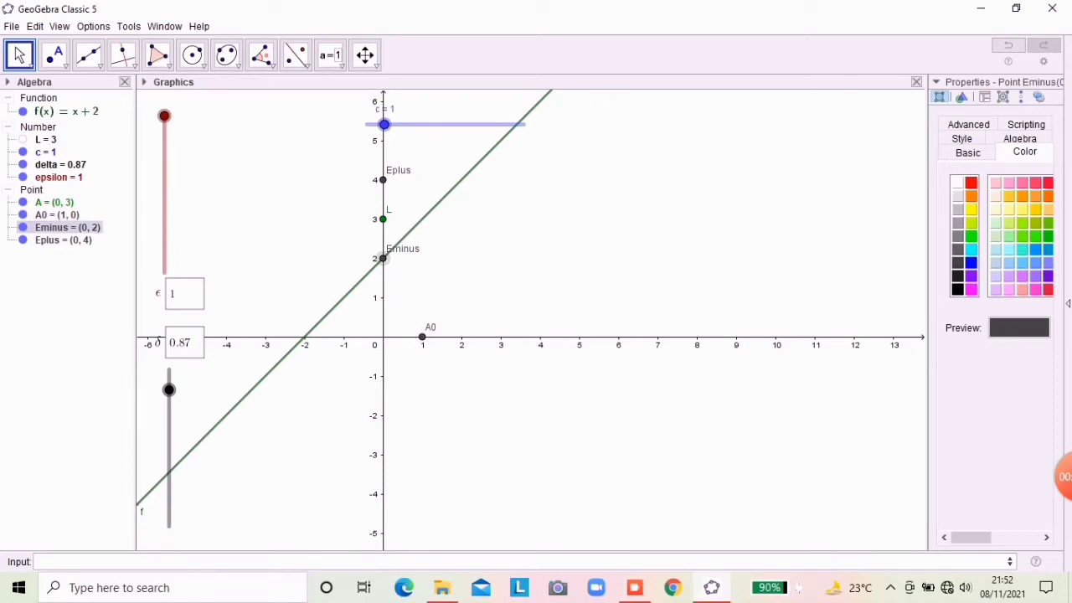
left_click_drag(928, 318, 752, 318)
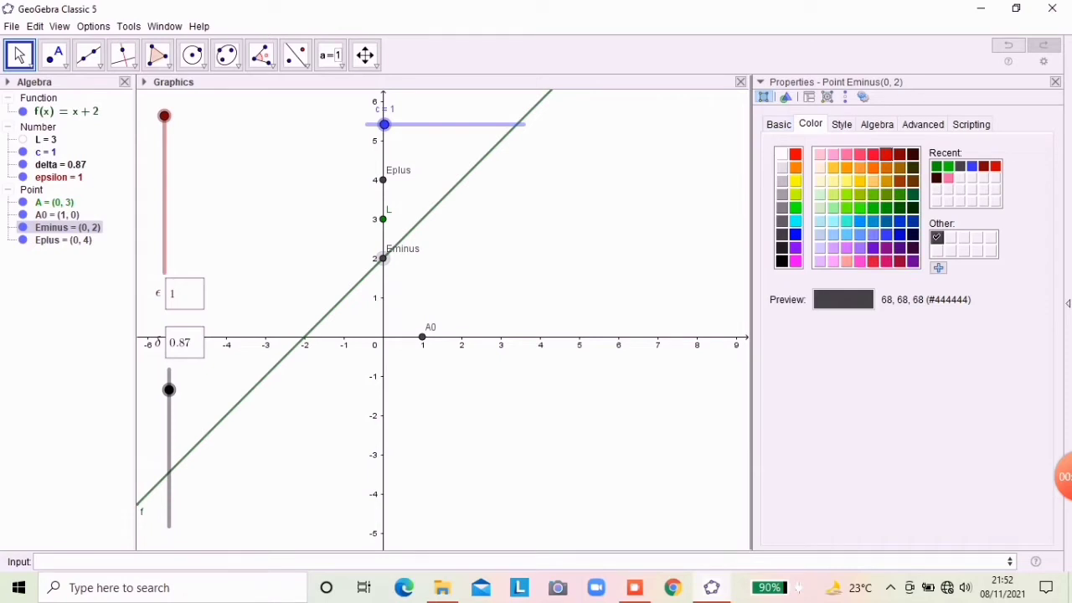
left_click(886, 154)
Caption point Eminus with the LaTeX text $(L-\epsilon)$ so that it replaces the name label.
left_click(778, 124)
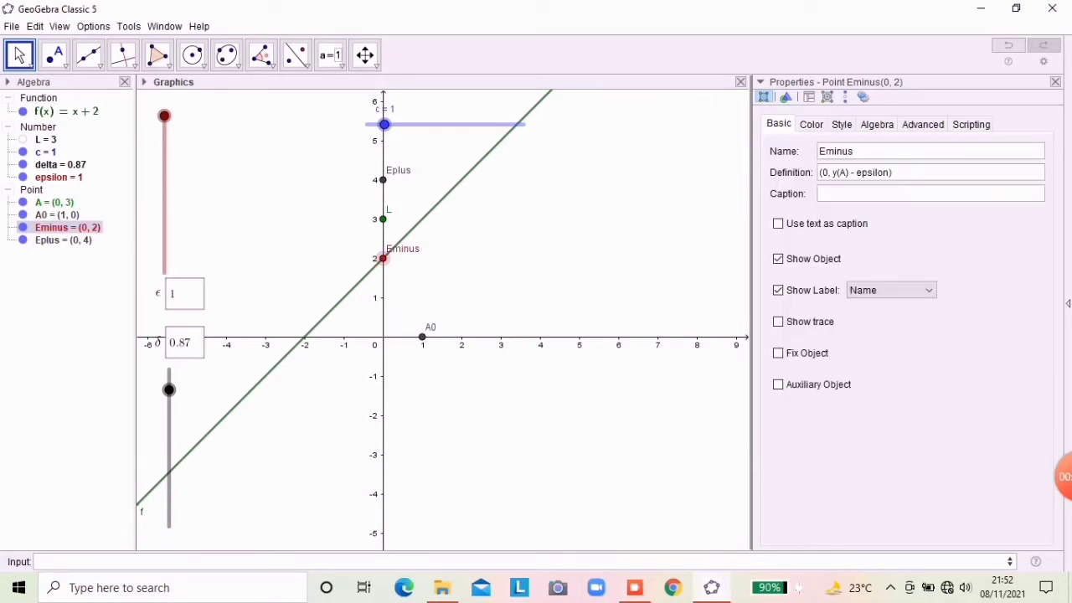
left_click(841, 193)
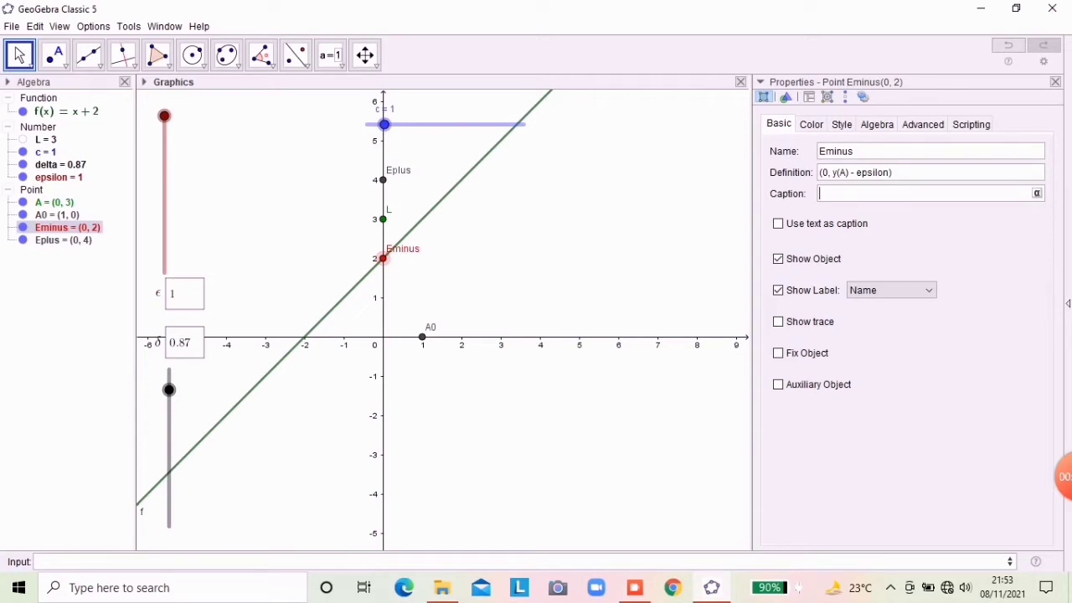
type("$\\")
key("BackSpace")
type("(L-\\epsilon")
key("Right")
type("$")
key("Return")
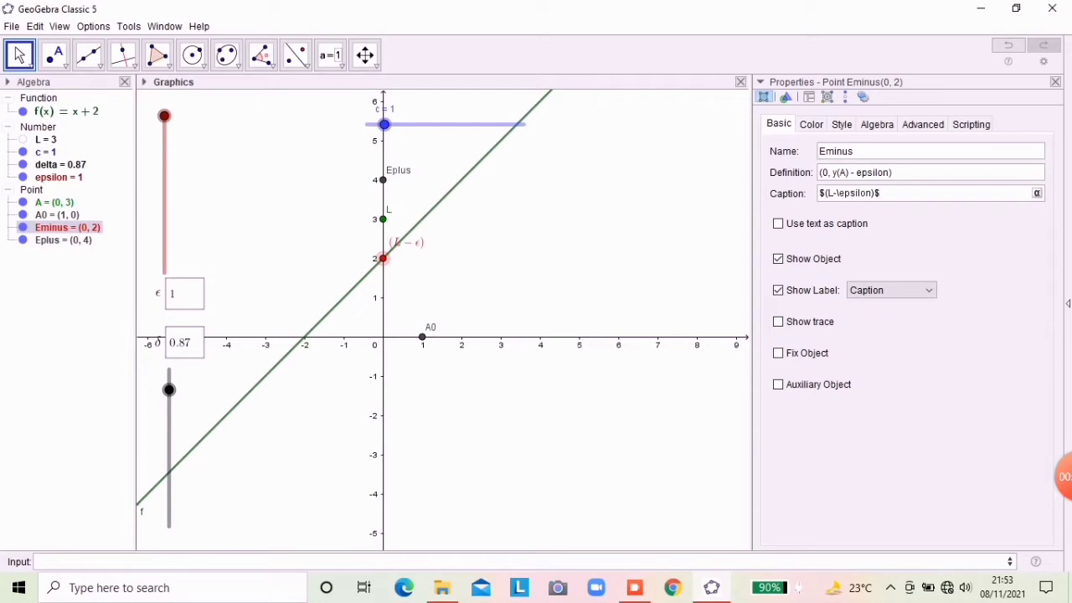
Caption point Eplus with the LaTeX text $L+\epsilon$.
left_click(62, 241)
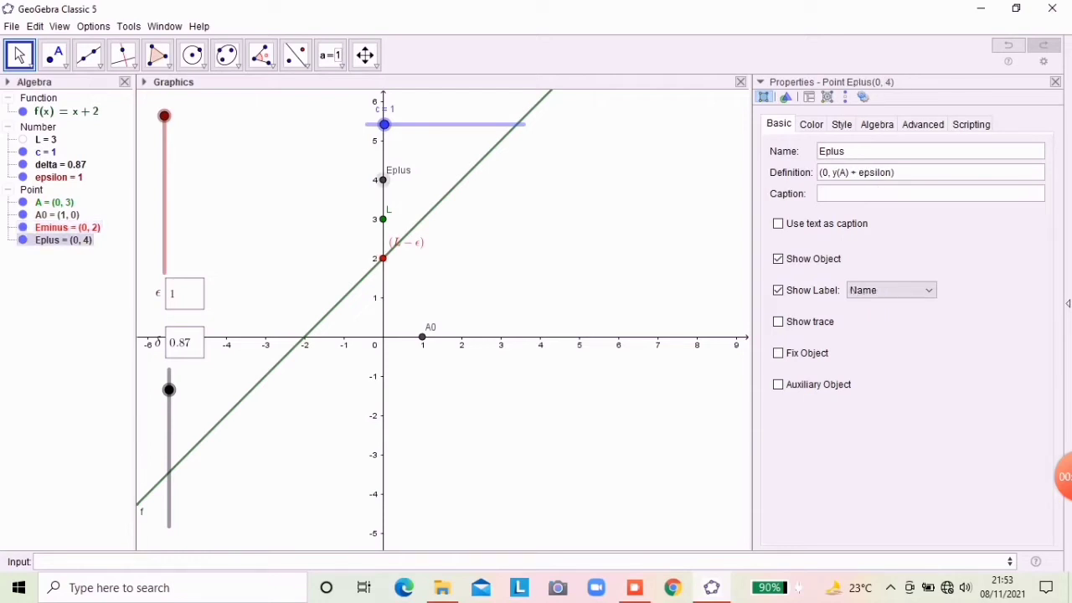
left_click(871, 193)
type("$L+\\eps")
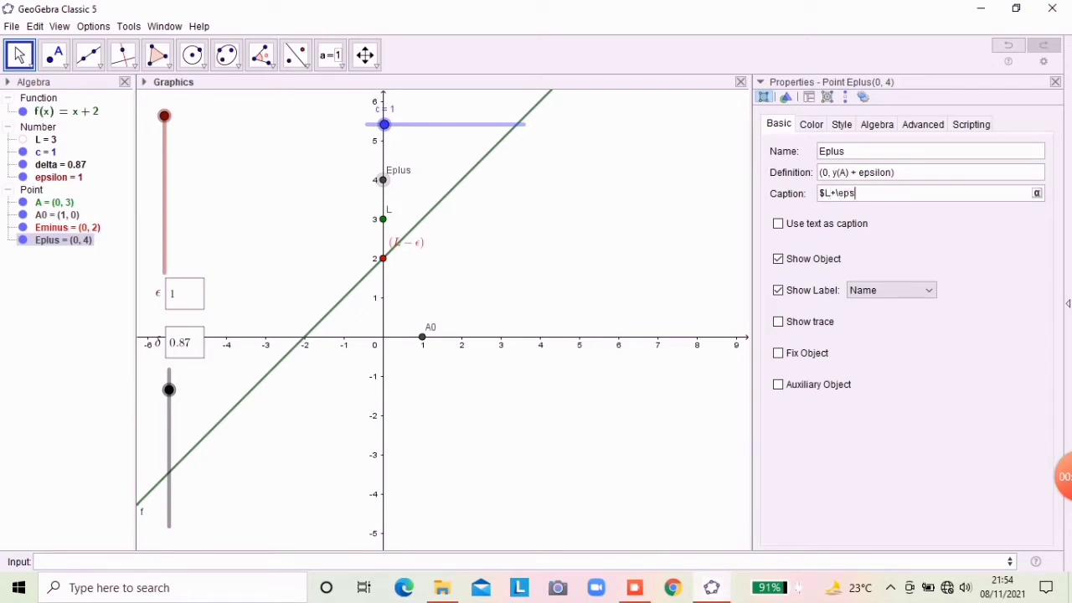
type("ilon$")
key("Return")
Remove the parentheses from Eminus's caption so it reads $L-\epsilon$.
left_click(383, 258)
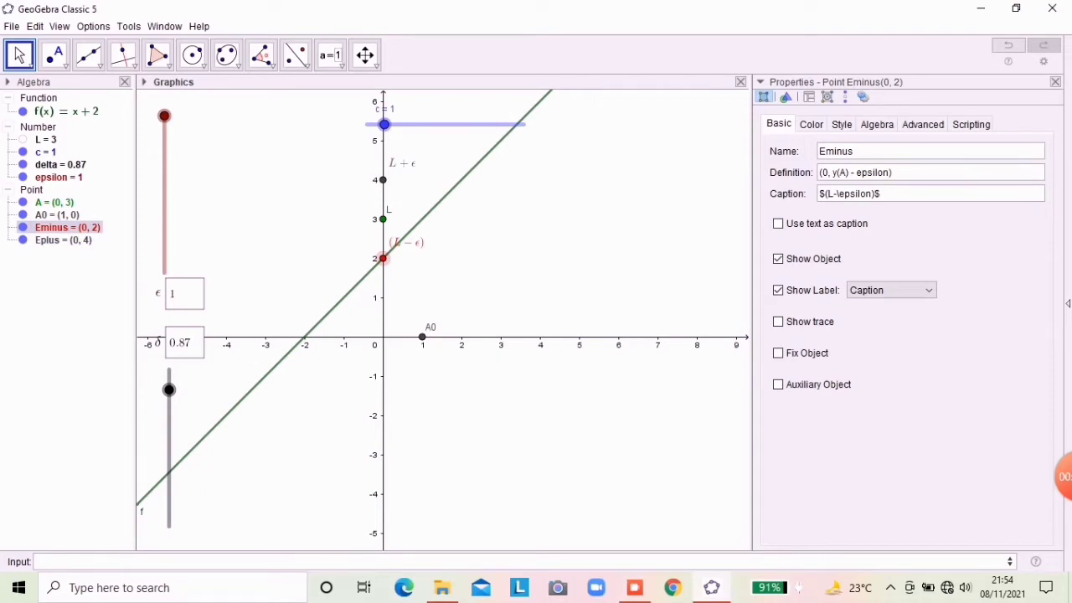
left_click(828, 193)
key("BackSpace")
left_click(871, 194)
key("BackSpace")
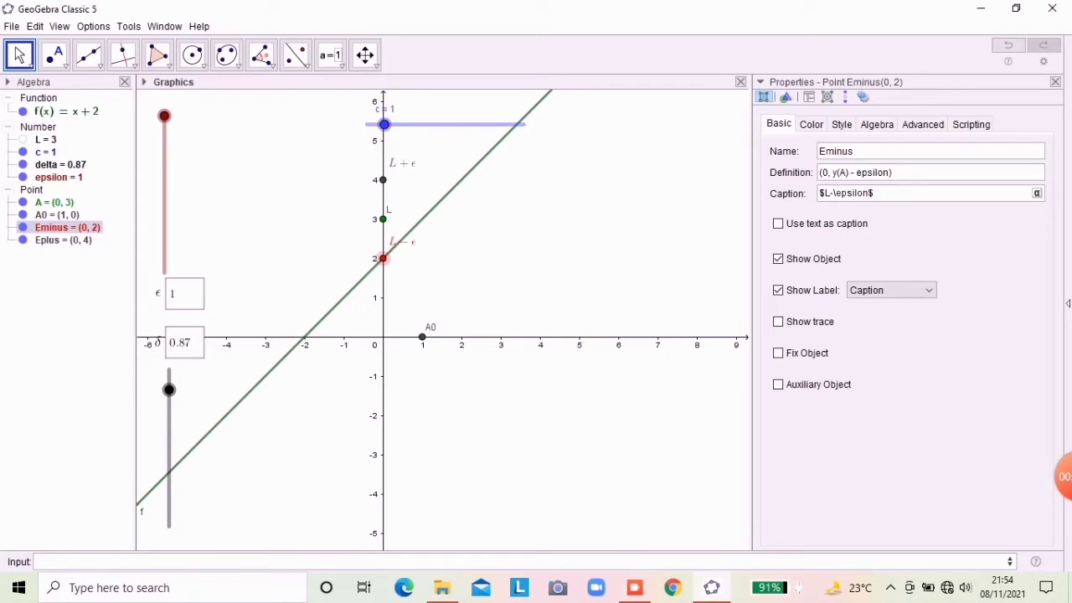
Color point Eplus dark orange (#CC6600).
left_click(63, 240)
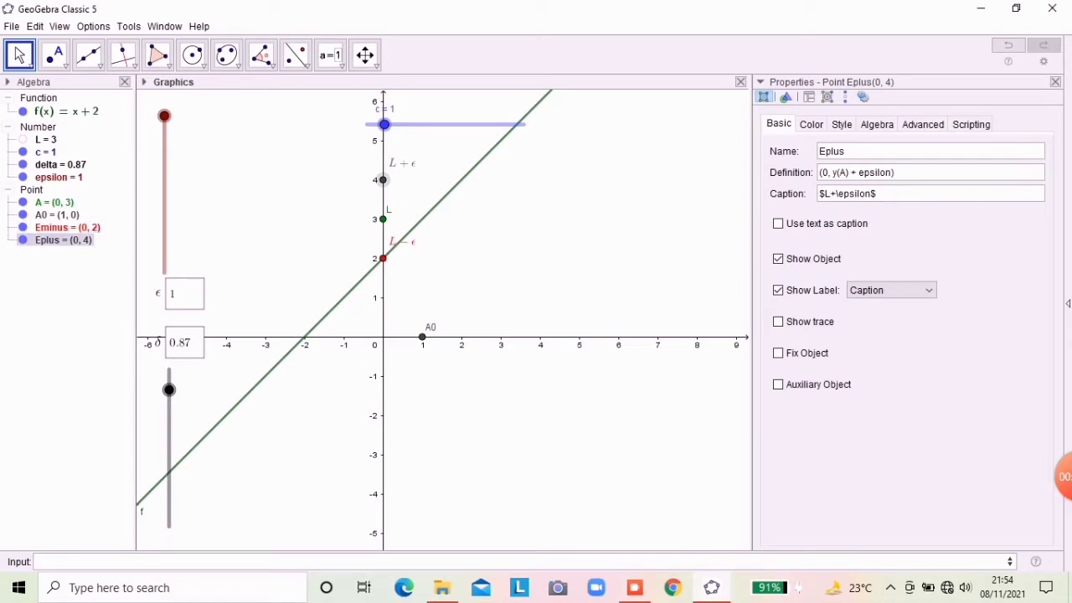
left_click(810, 124)
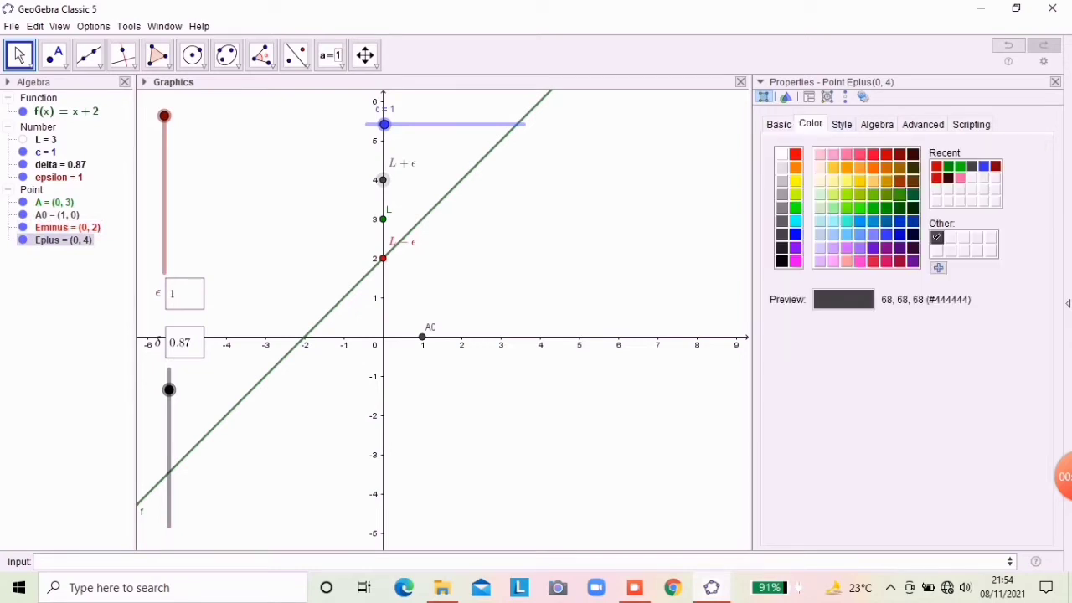
left_click(886, 167)
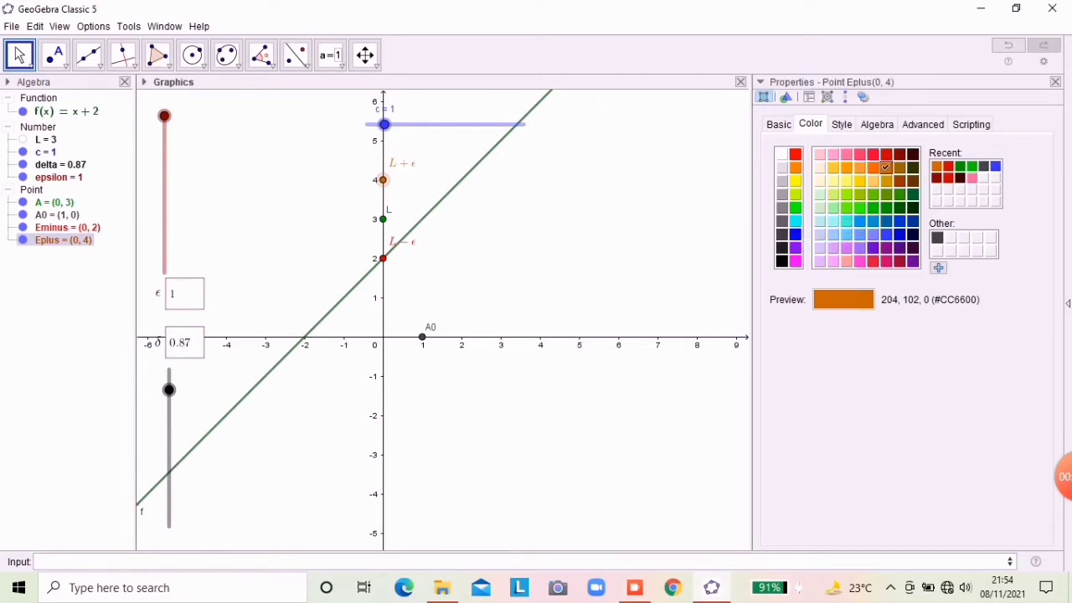
Define the point (c, f(c)) on the function's graph and color it cyan, with the graphics view widened.
left_click_drag(752, 318, 920, 318)
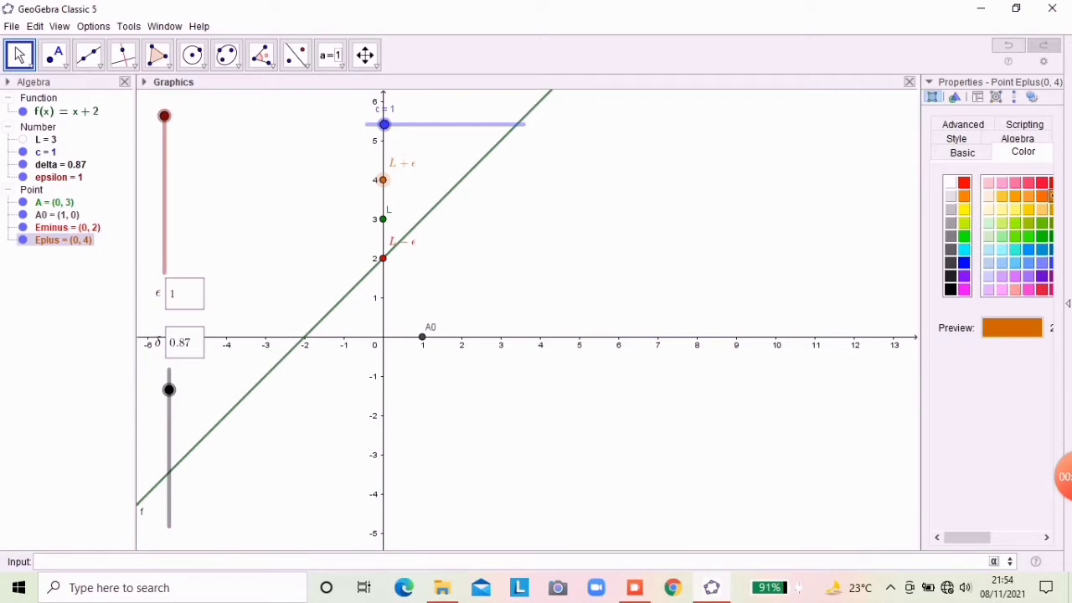
type("(c,f(c")
key("Return")
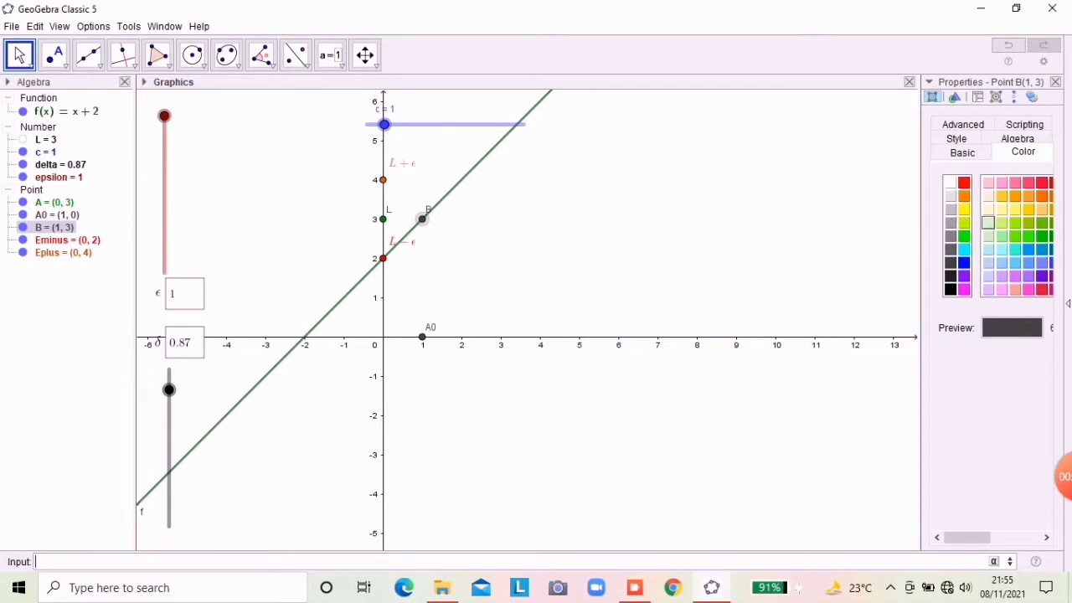
left_click(964, 263)
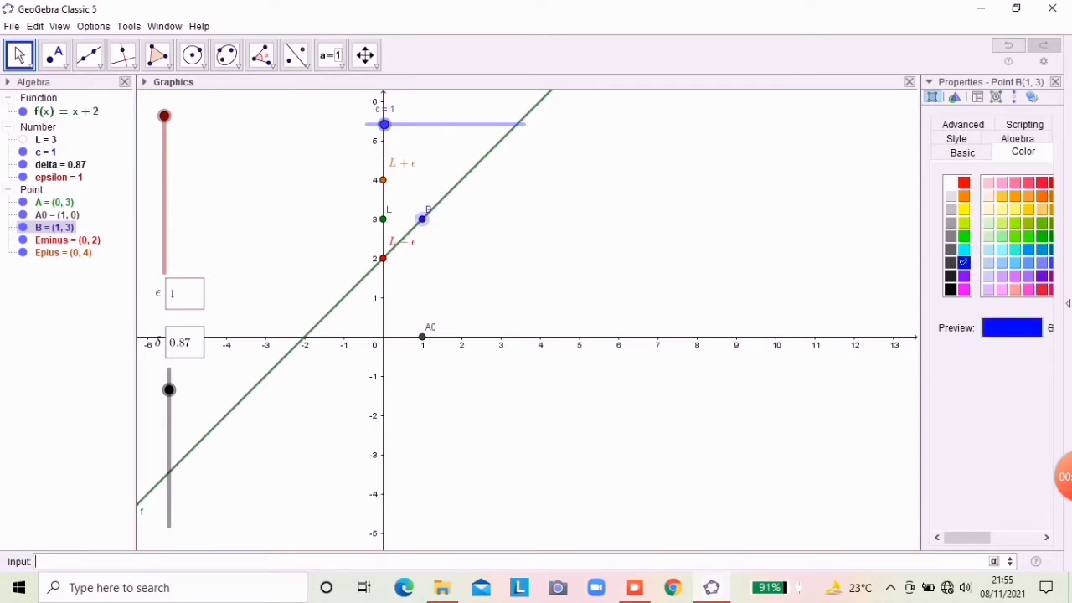
left_click(964, 250)
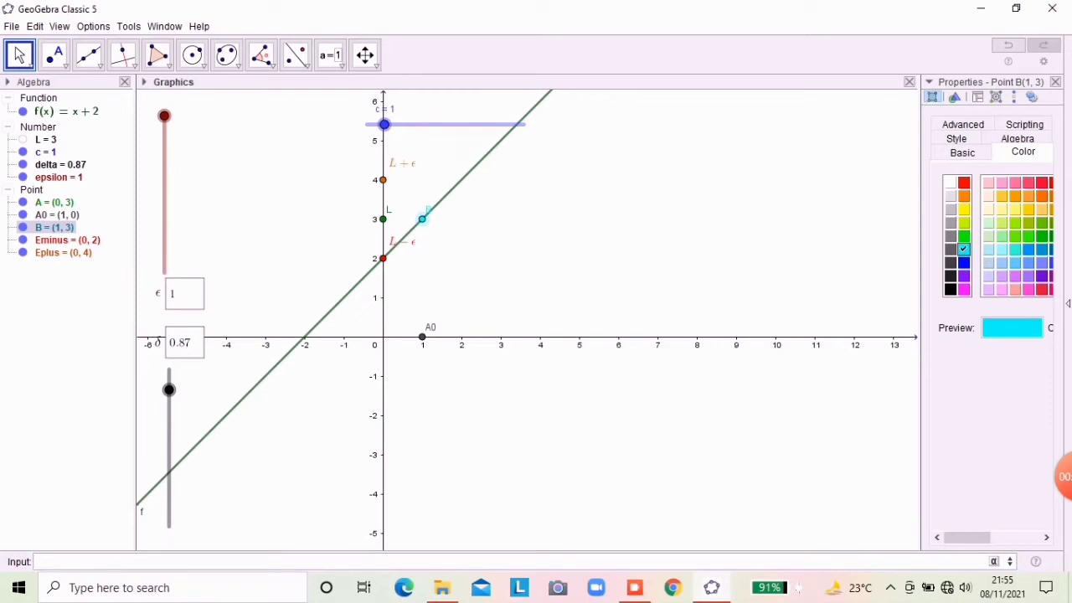
Create the segment from A0 to B with the Segment command.
type("segme")
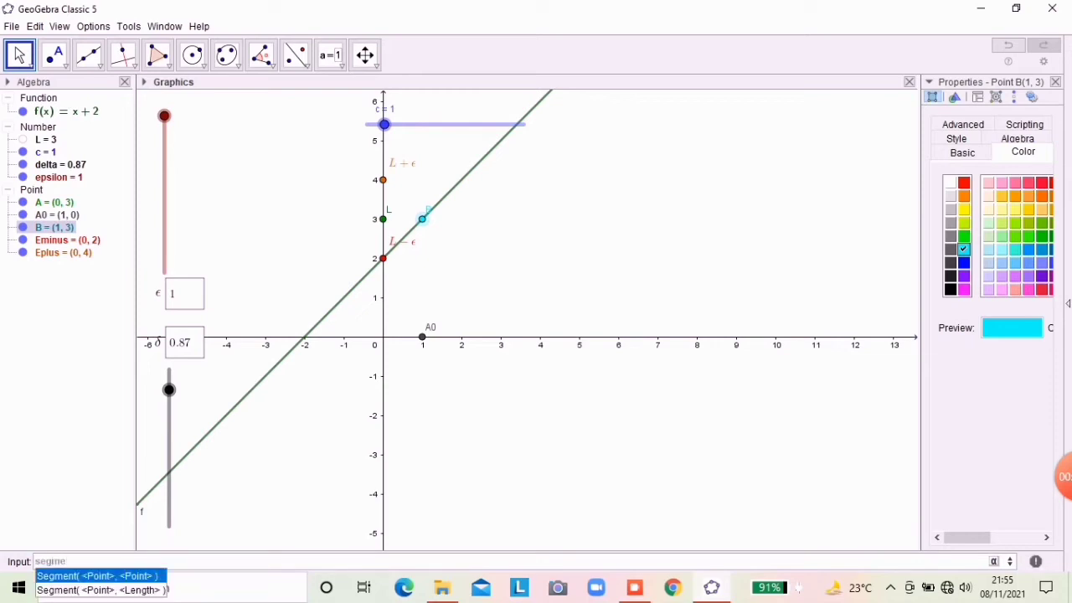
key("Return")
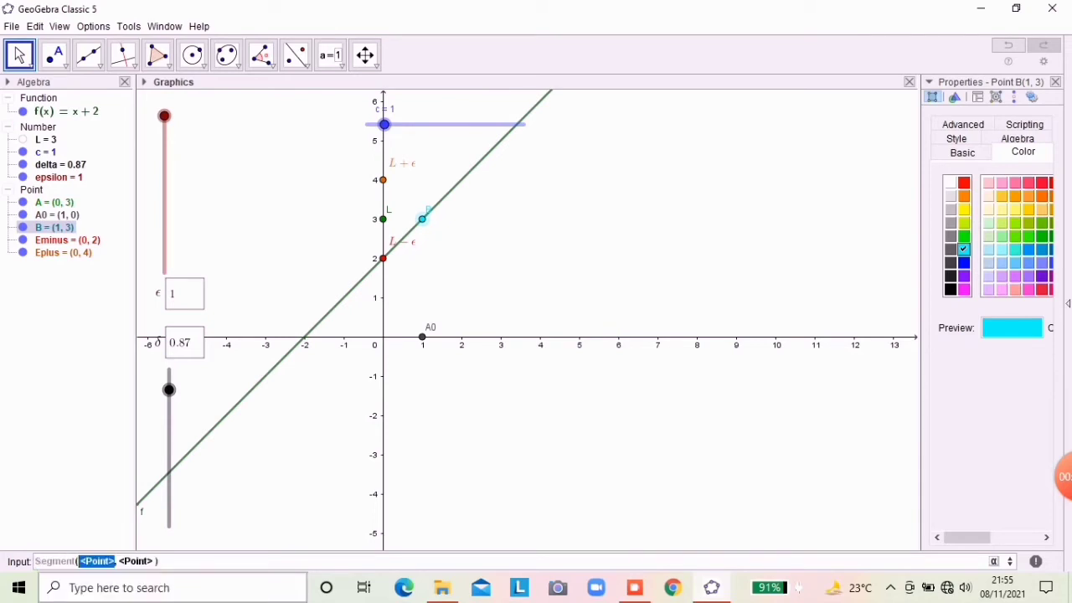
type("A0")
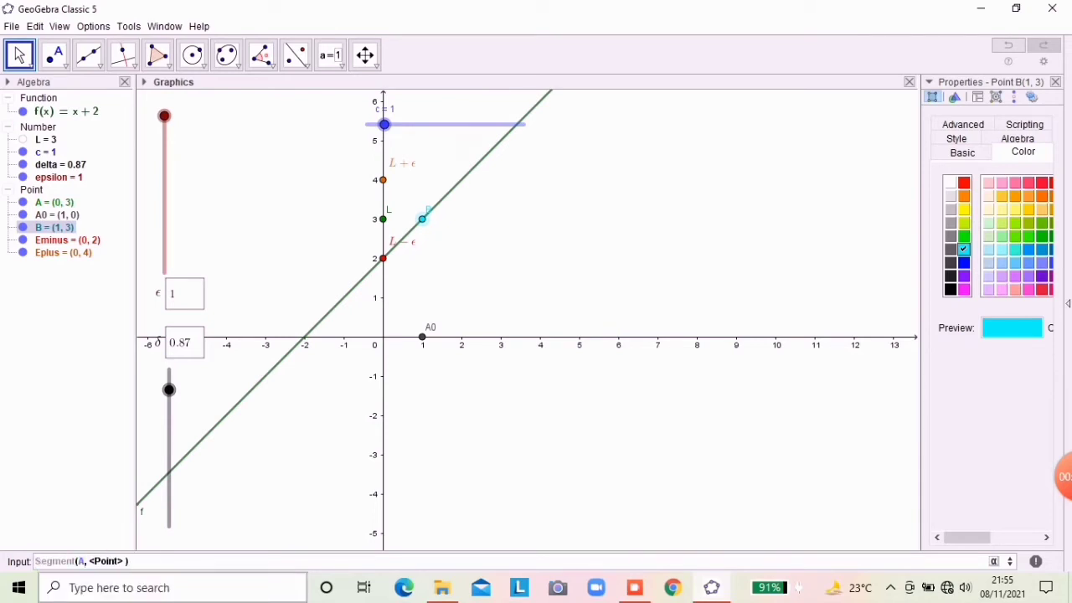
key("Tab")
type("B")
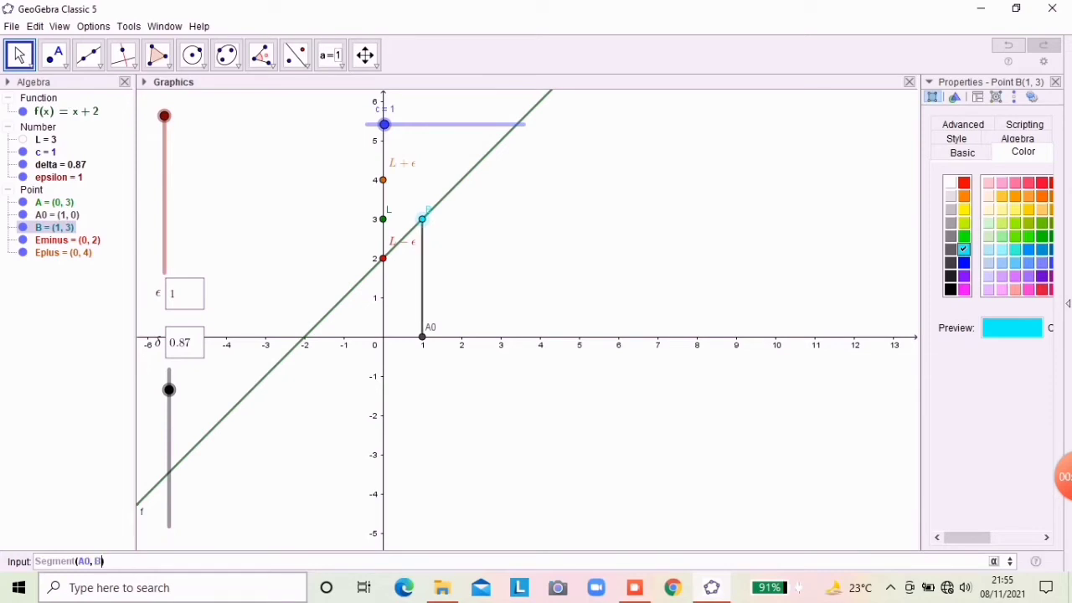
key("Return")
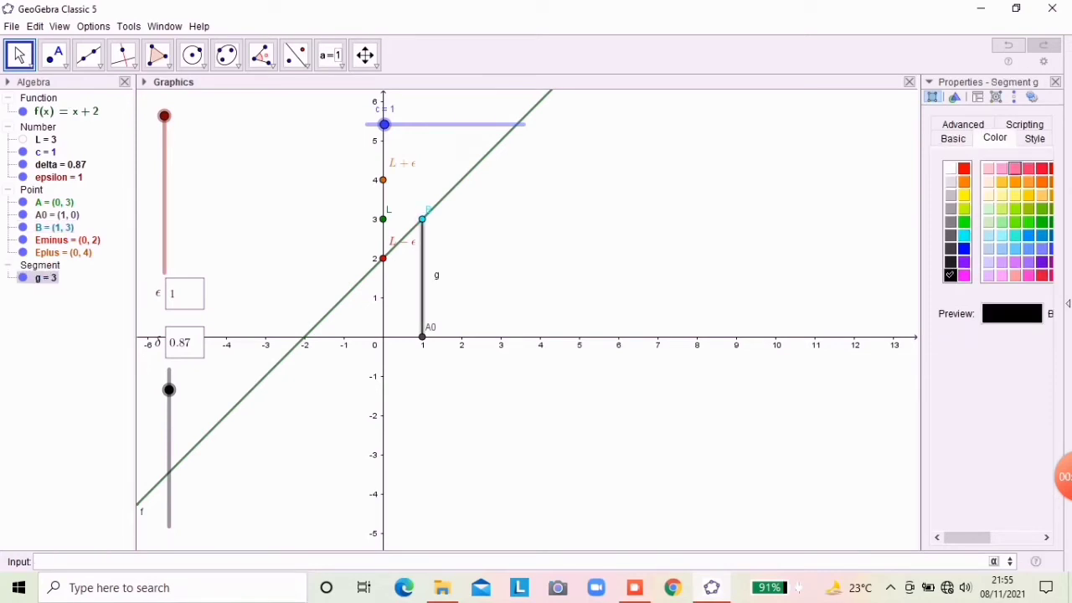
Color the segment between A0 and B light cyan.
left_click(1015, 168)
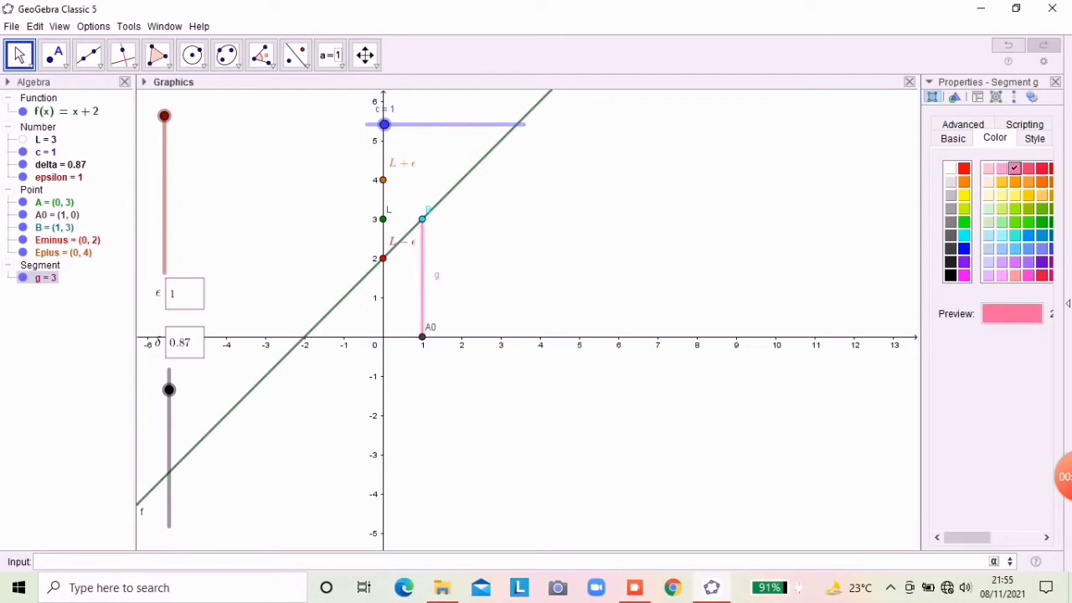
left_click(1002, 235)
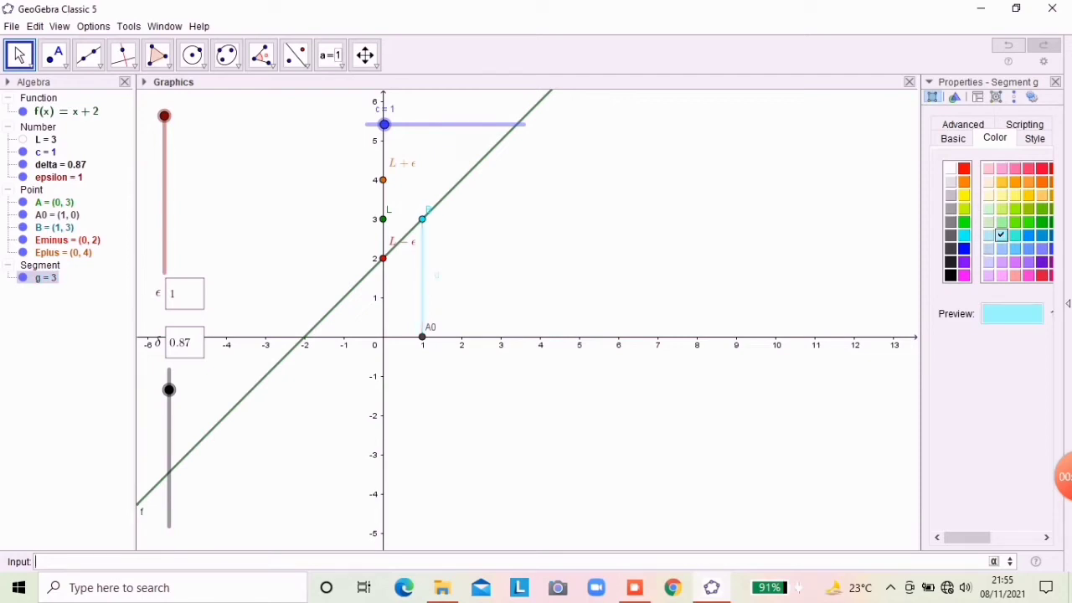
left_click(1035, 138)
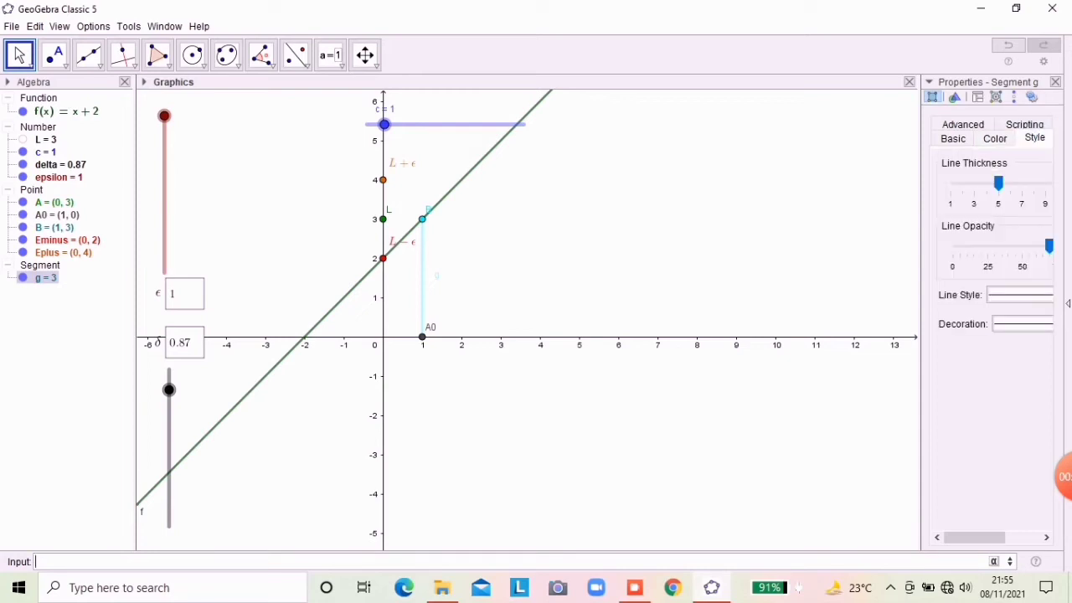
left_click(995, 139)
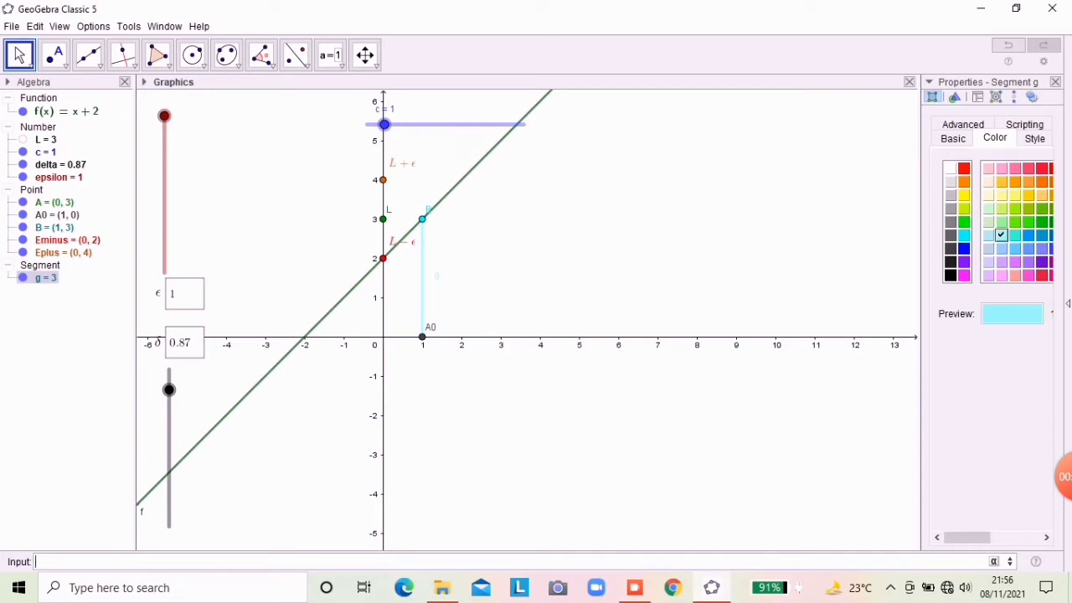
Create the horizontal line y = L - epsilon and color it green.
type("=L")
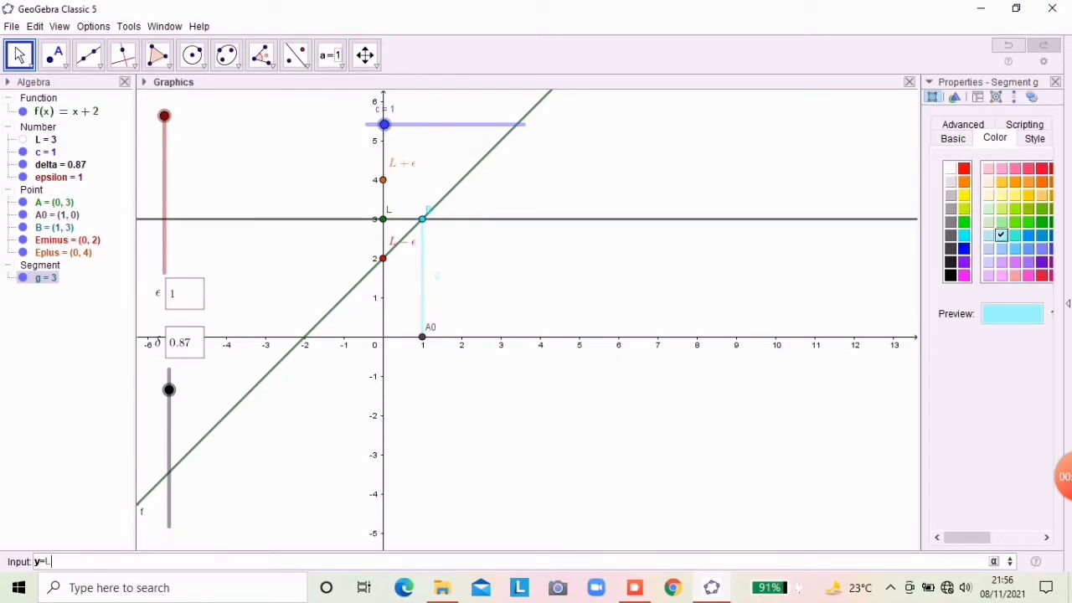
type("-epsilon")
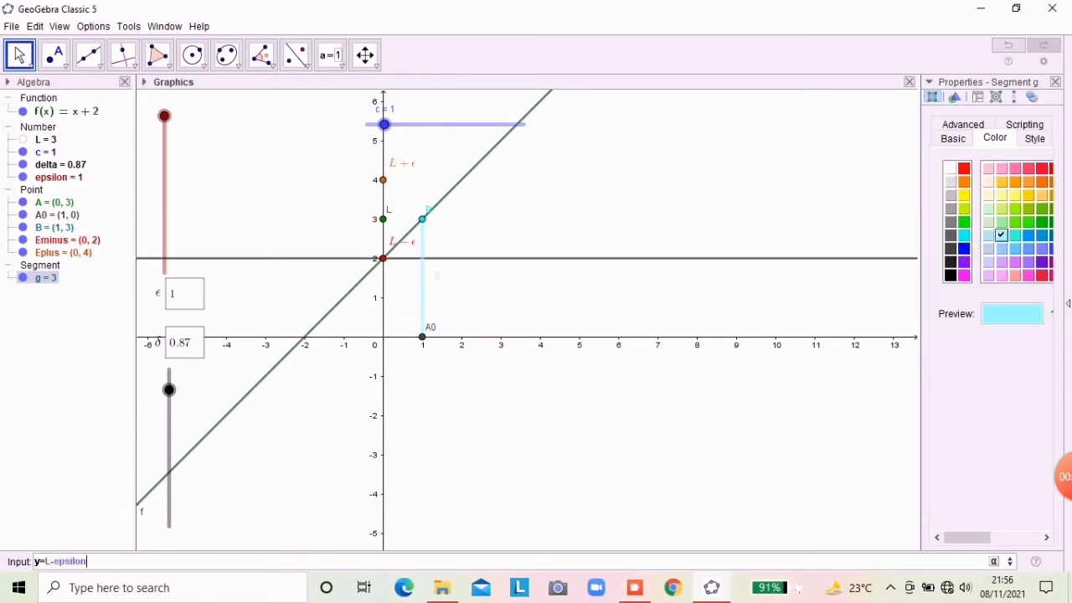
key("Return")
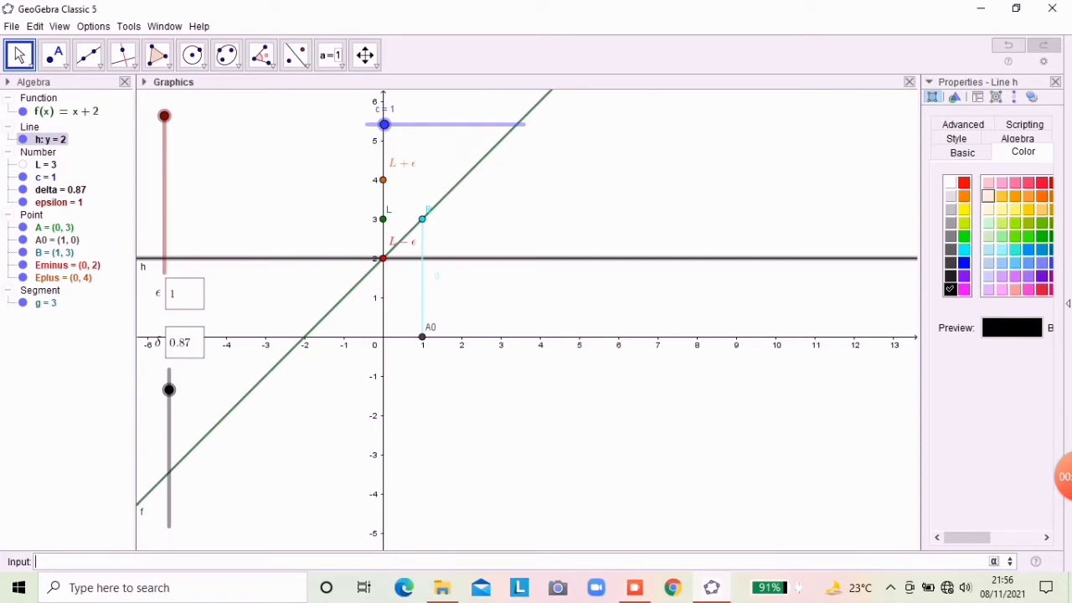
left_click(963, 235)
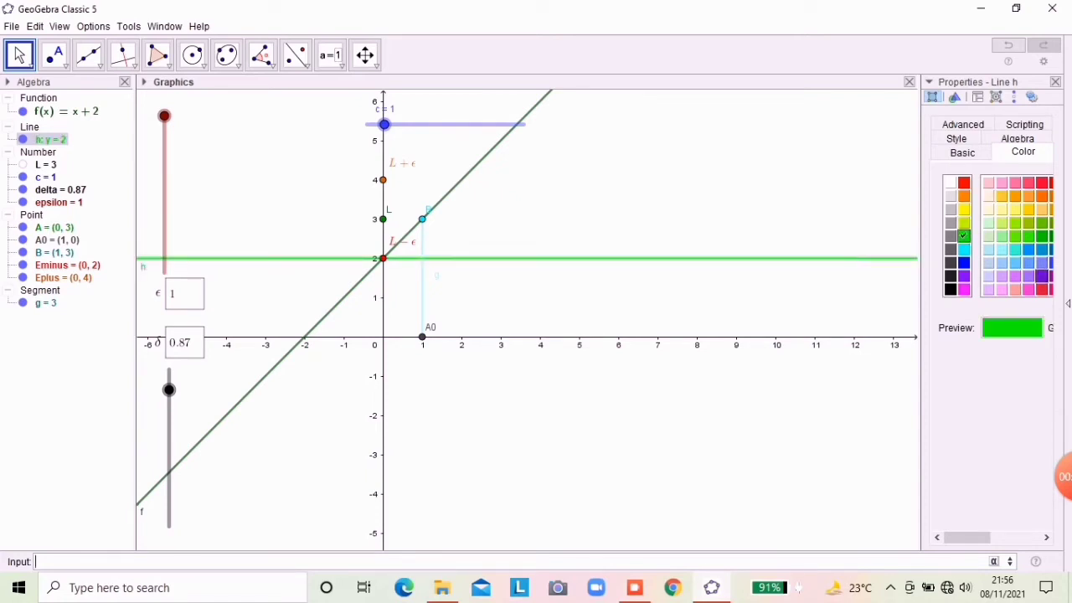
Recolor the line y = L - epsilon blue and add the line y = L + epsilon in the same blue.
left_click(1027, 249)
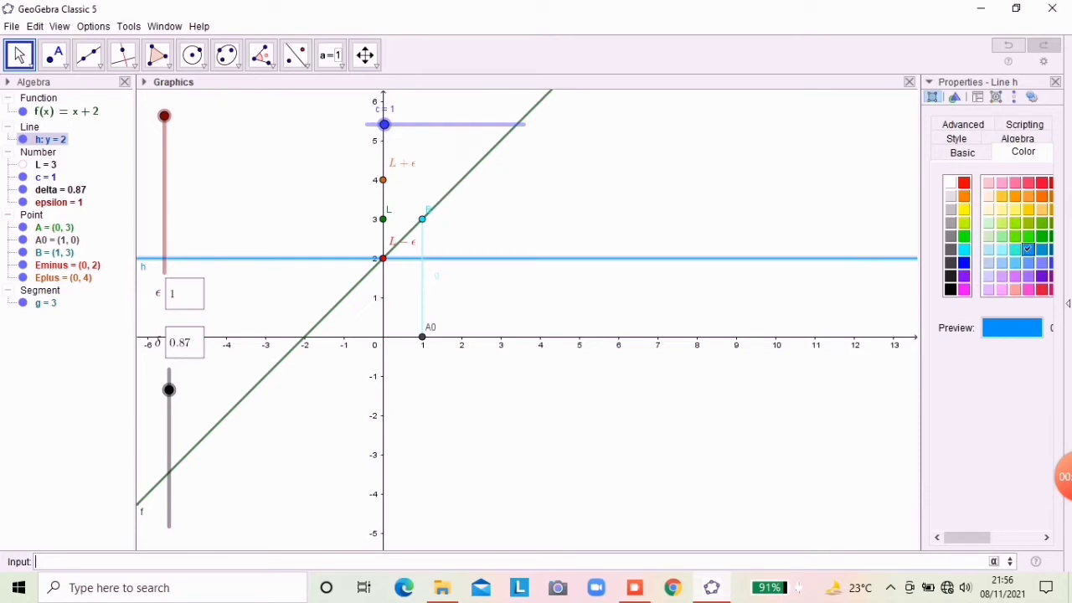
type("y=L+")
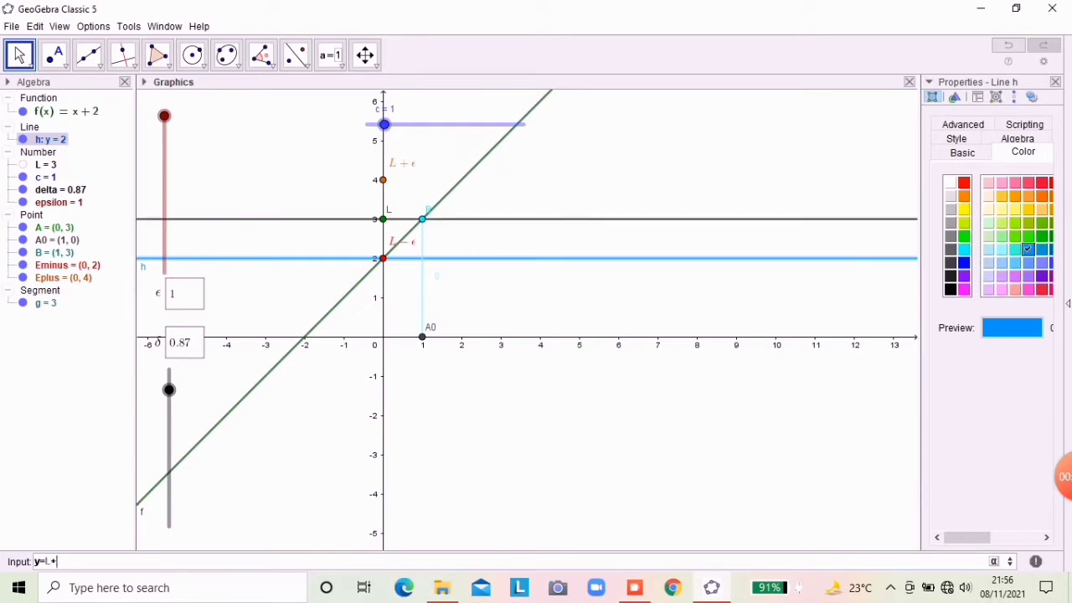
type("e")
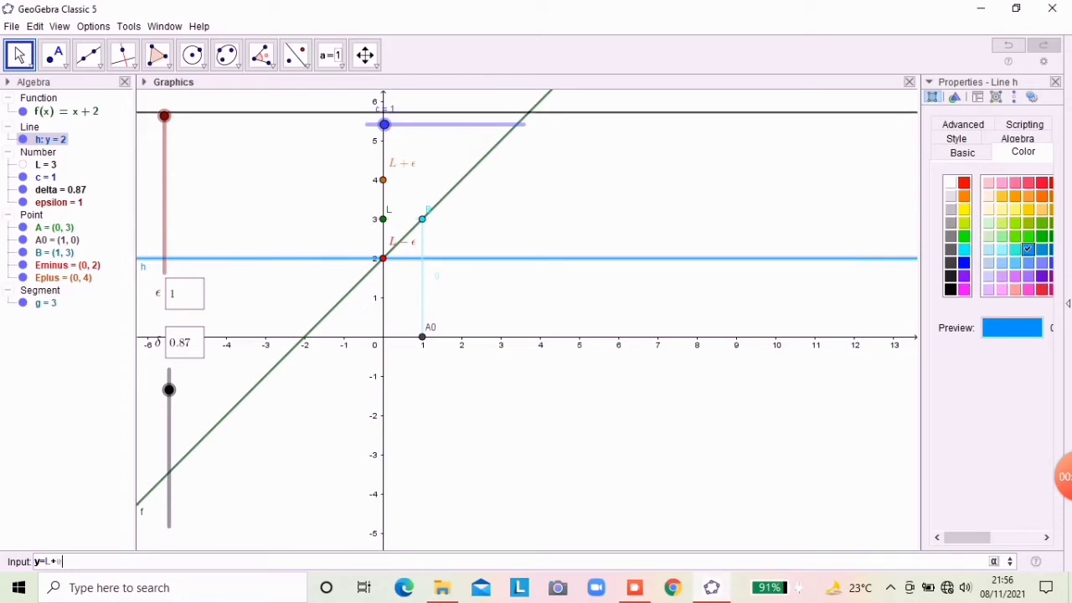
type("psilon")
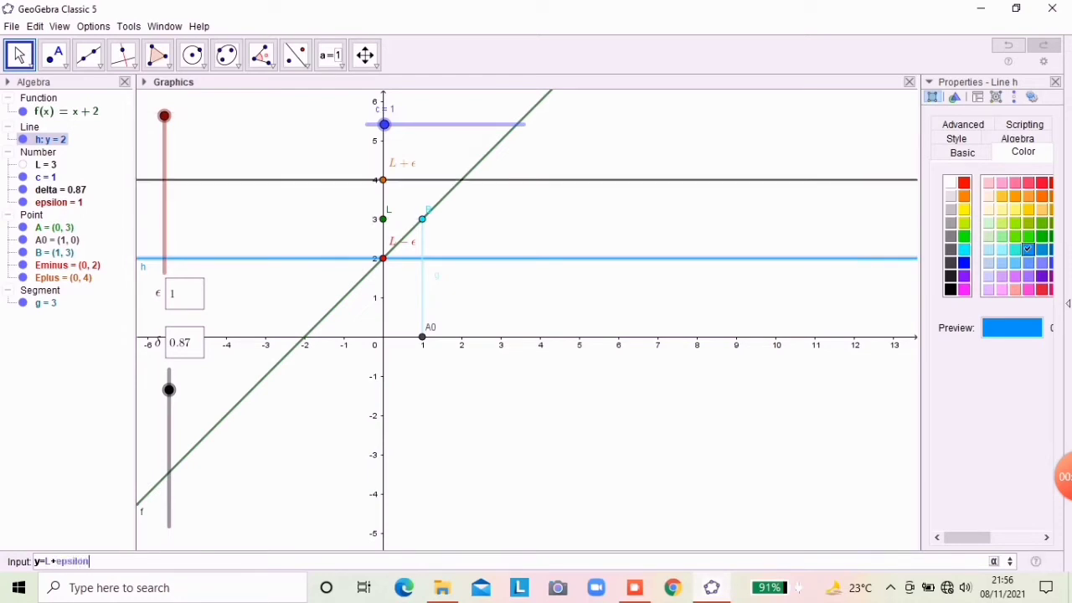
key("Return")
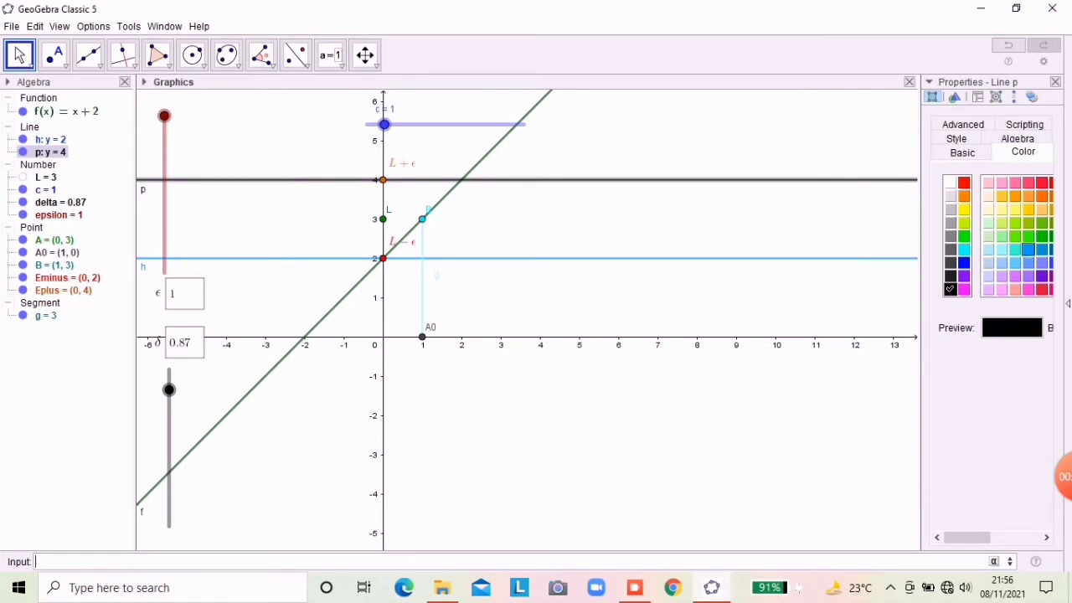
left_click(1028, 249)
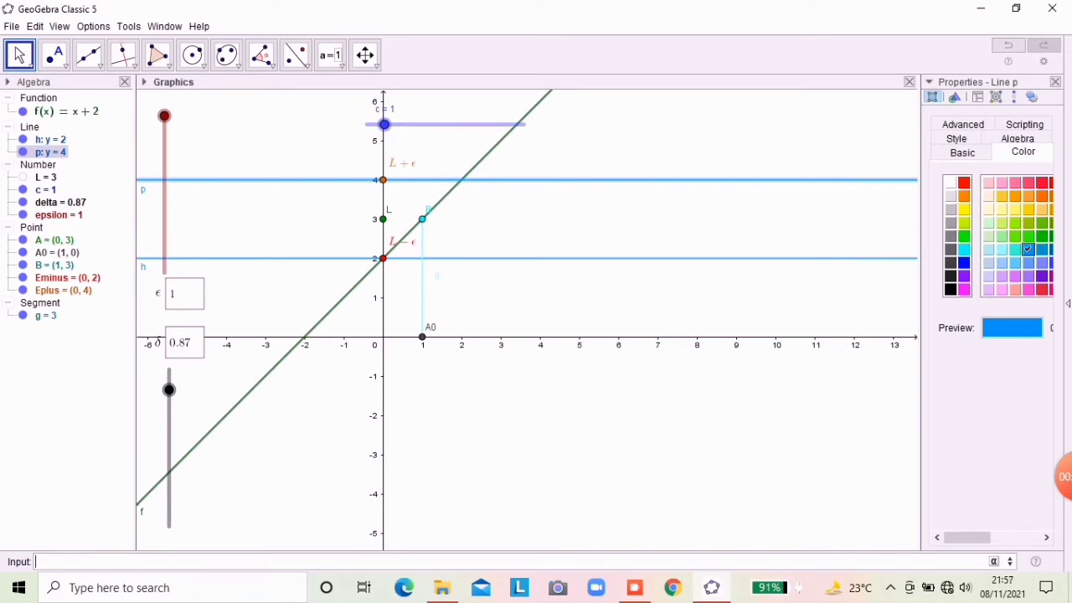
Define the point Aplus = (c + delta, 0) on the x-axis.
type("Aplus=(c+delta,")
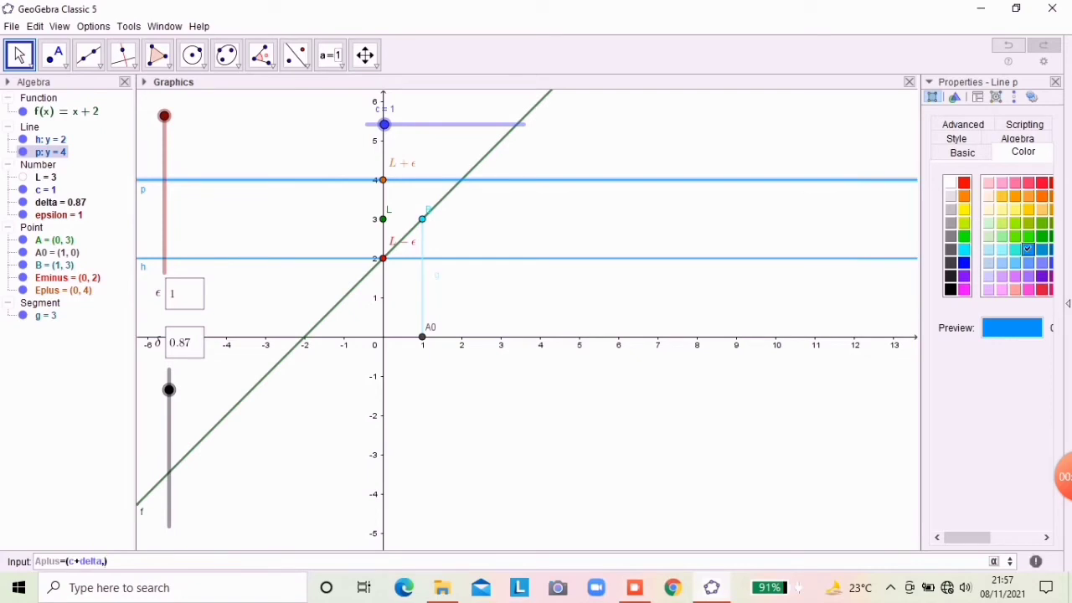
type("e")
key("BackSpace")
type("0")
key("Return")
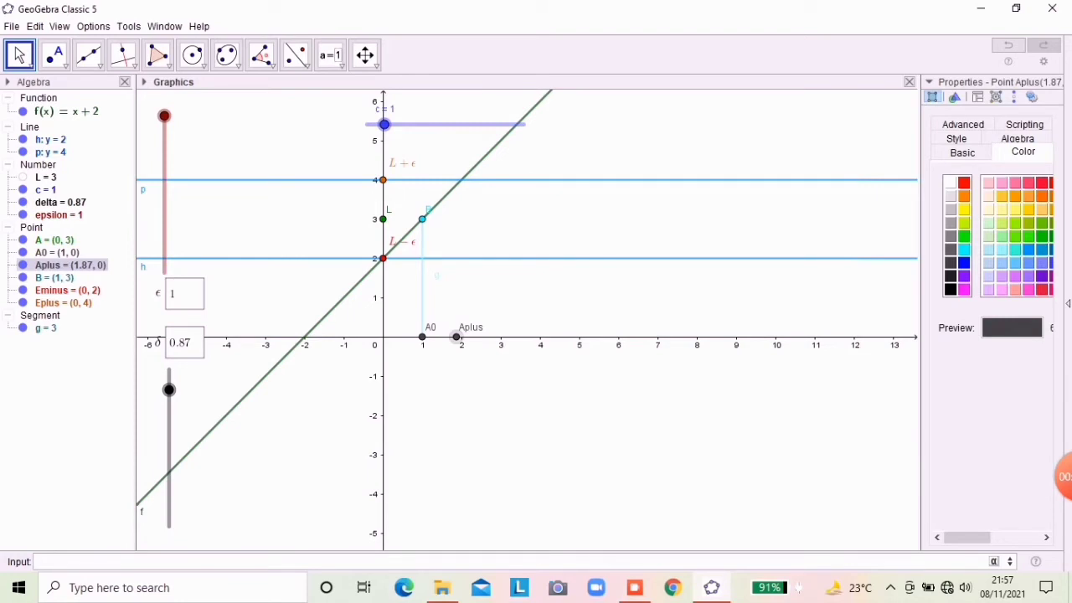
Define the point Aminus = (c - delta, 0) on the x-axis.
type("Aminus=(c-delta")
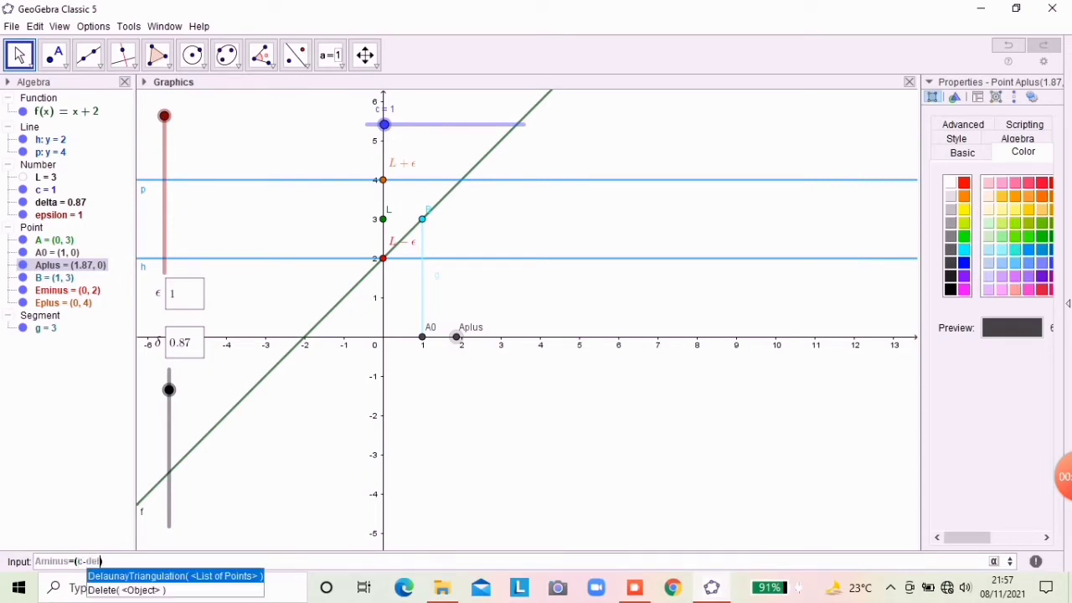
type(",")
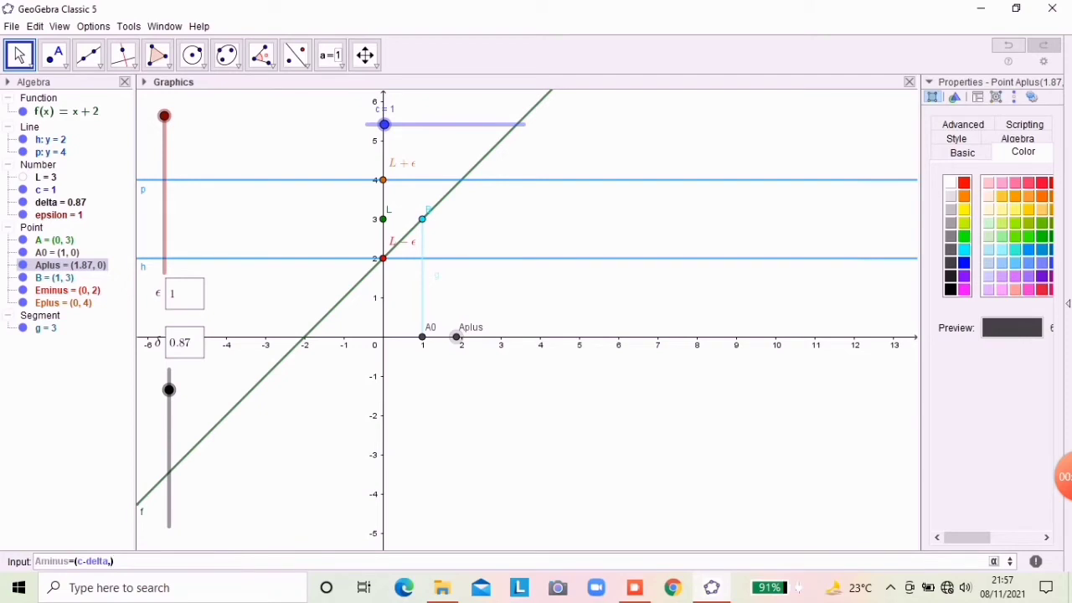
type("0")
key("Return")
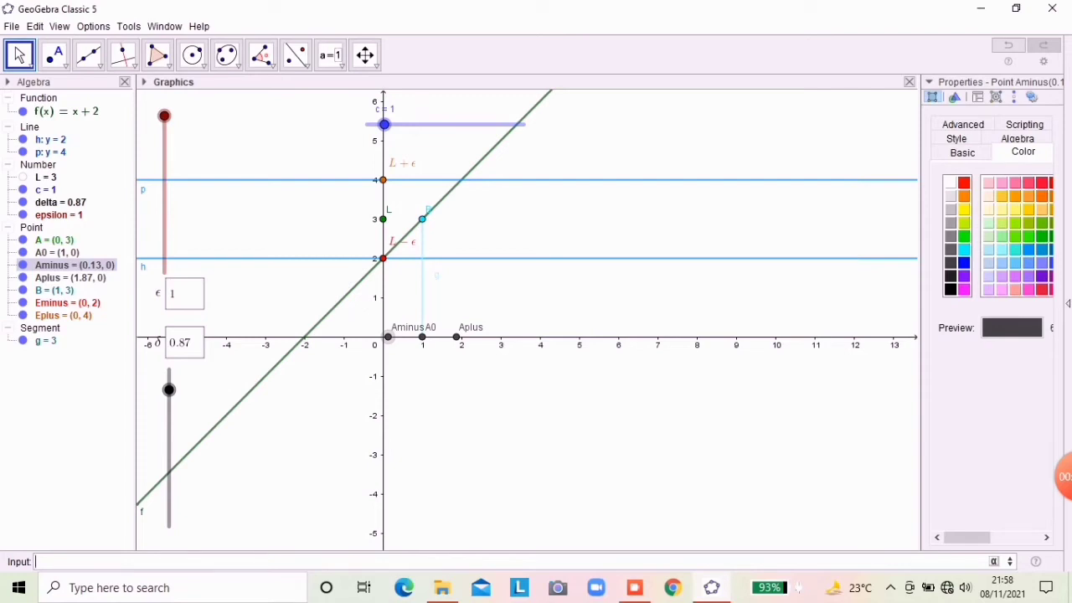
Define the point C = (c - delta, f(c - delta)) on the function's graph.
type("c=(c-delta,f(c")
key("BackSpace")
type("c-")
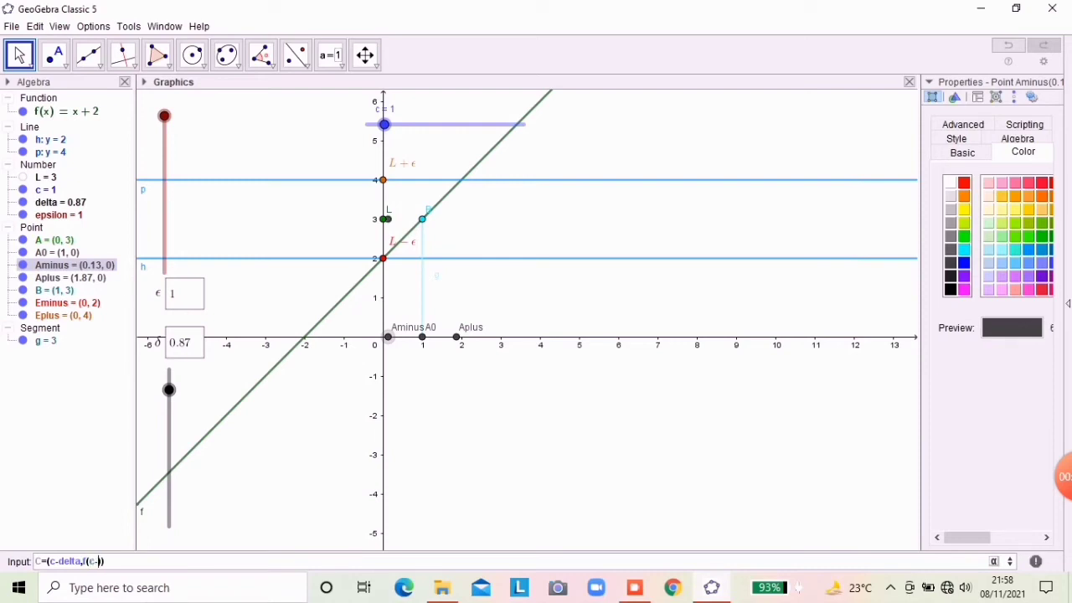
type("delta")
key("Return")
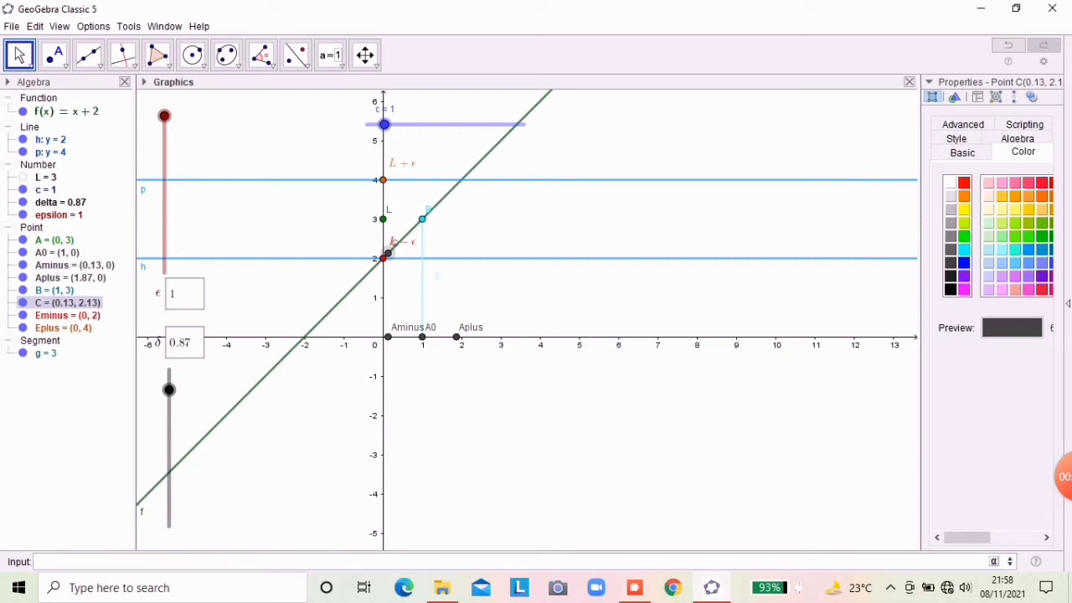
Define the point D = (c + delta, f(c + delta)) on the function's graph.
type("D")
type("=(c")
key("BackSpace")
type("c")
type("+delta")
type(",")
type("f(c")
type("c")
type("+de")
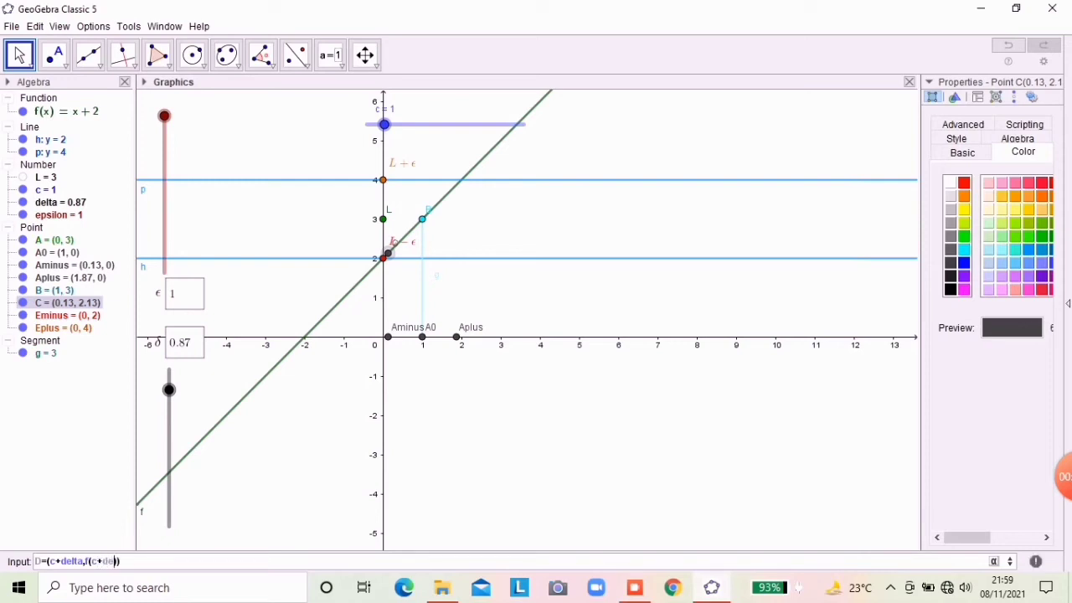
type("lta")
key("Return")
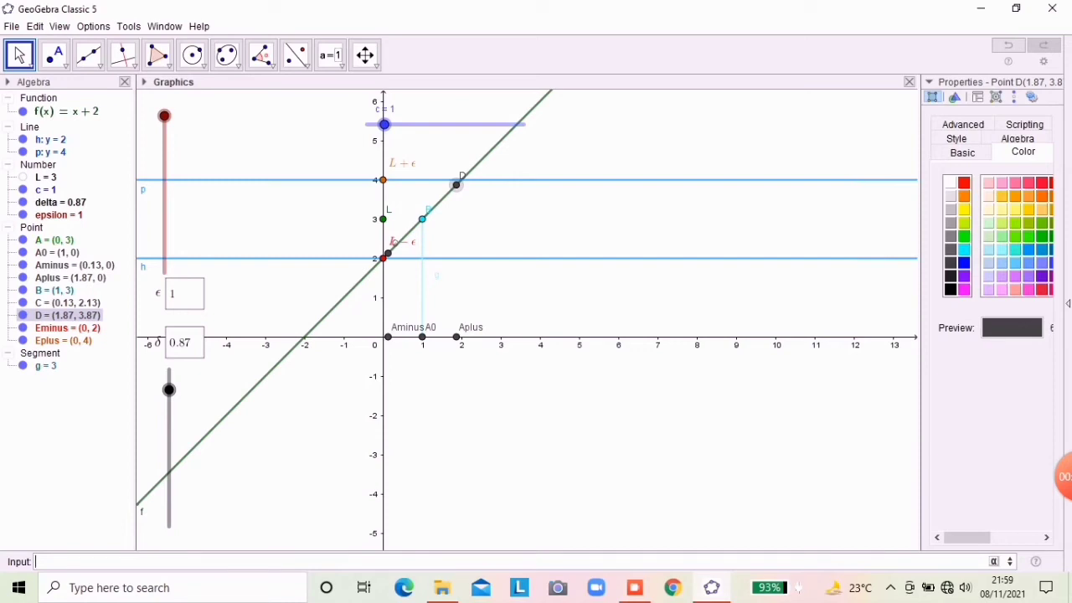
Create the vertical segment from C to Aminus with the Segment command.
type("segm")
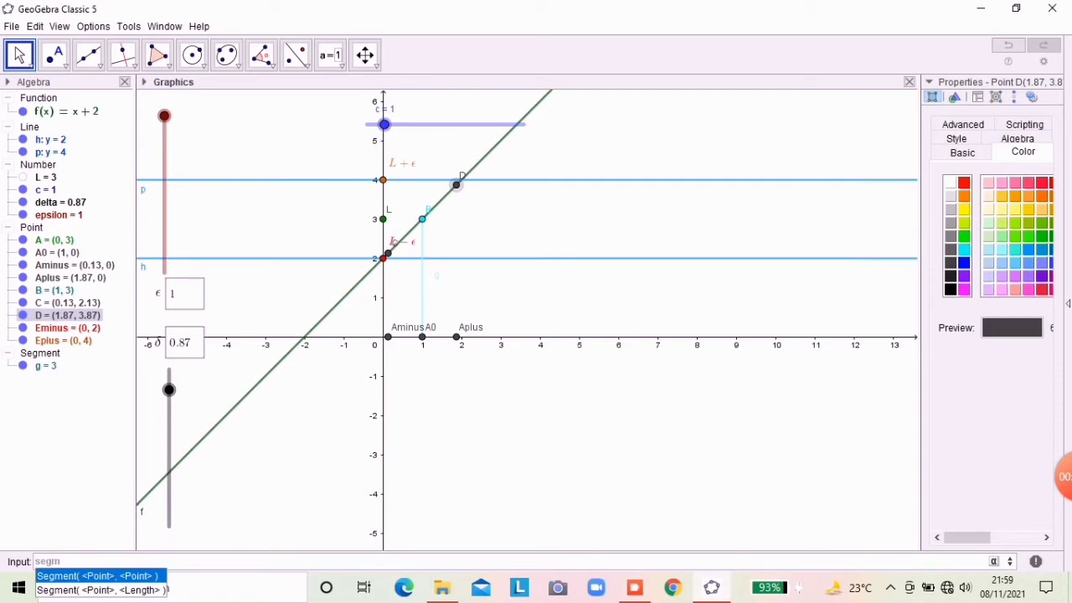
key("Return")
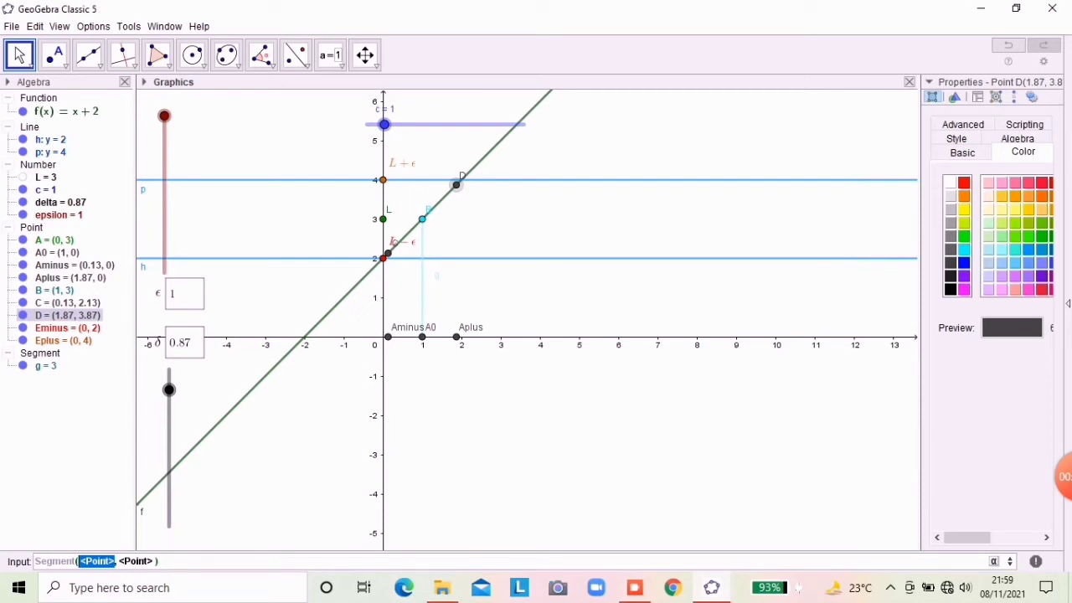
type("C")
key("Tab")
type("A")
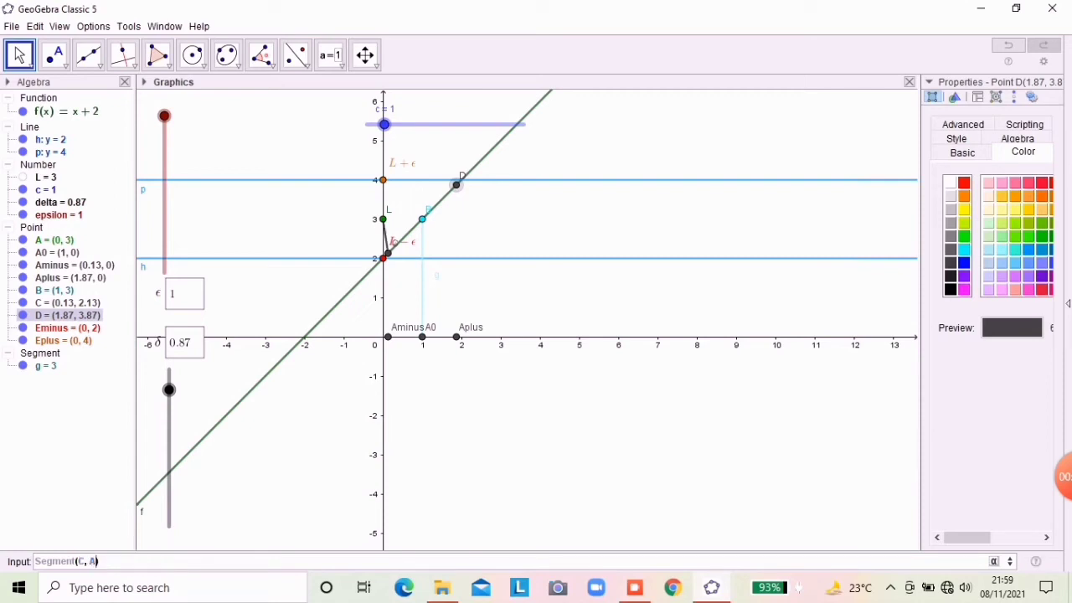
type("minus")
key("Return")
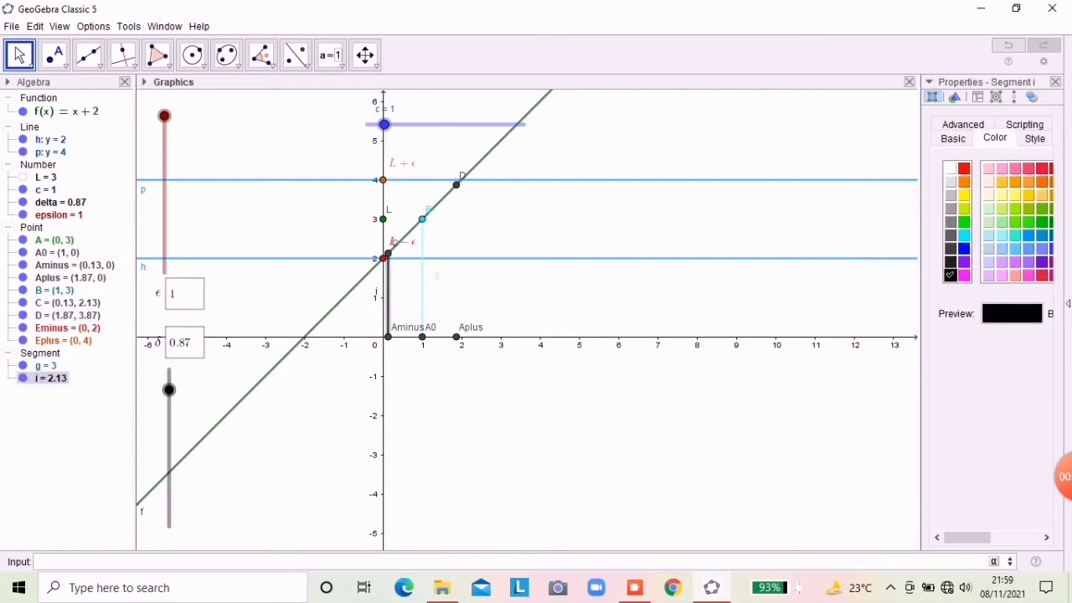
Create the vertical segment from D to Aplus with the Segment command.
type("segmen")
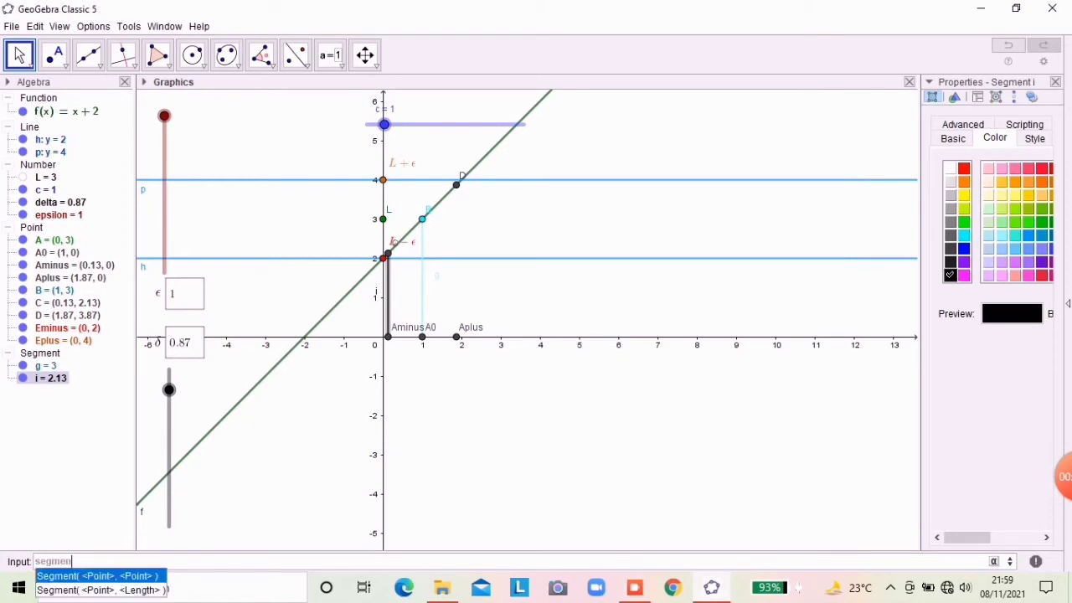
key("Return")
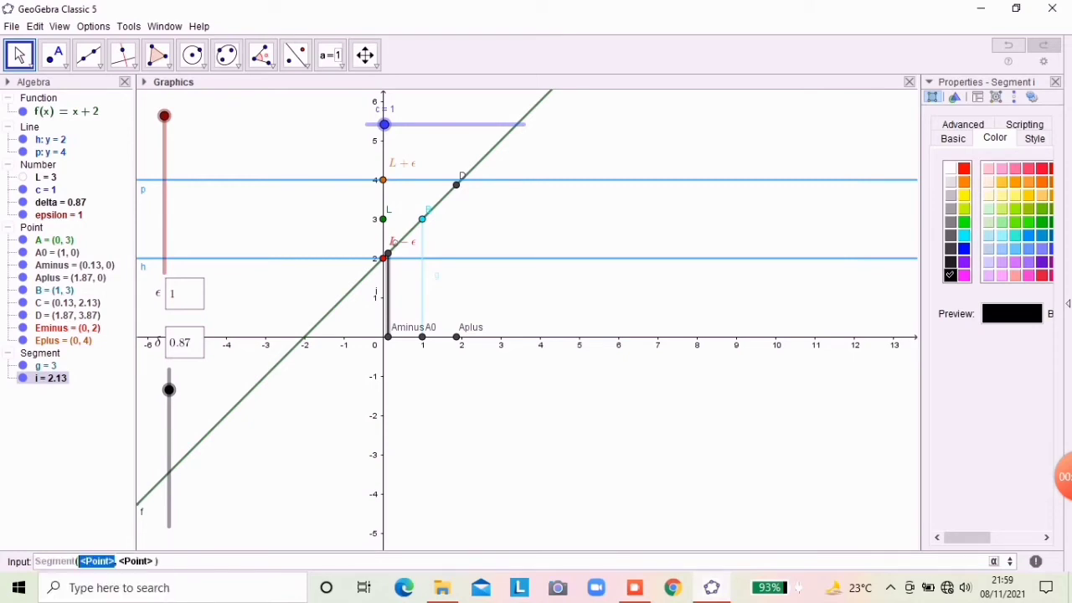
type("D")
key("Tab")
type("A")
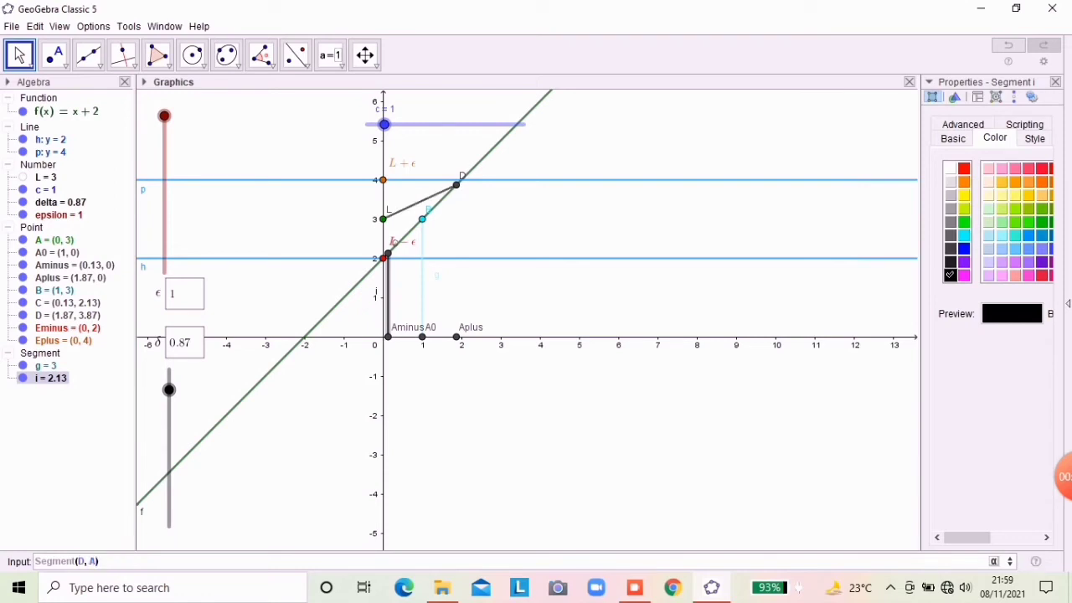
type("plus")
key("Return")
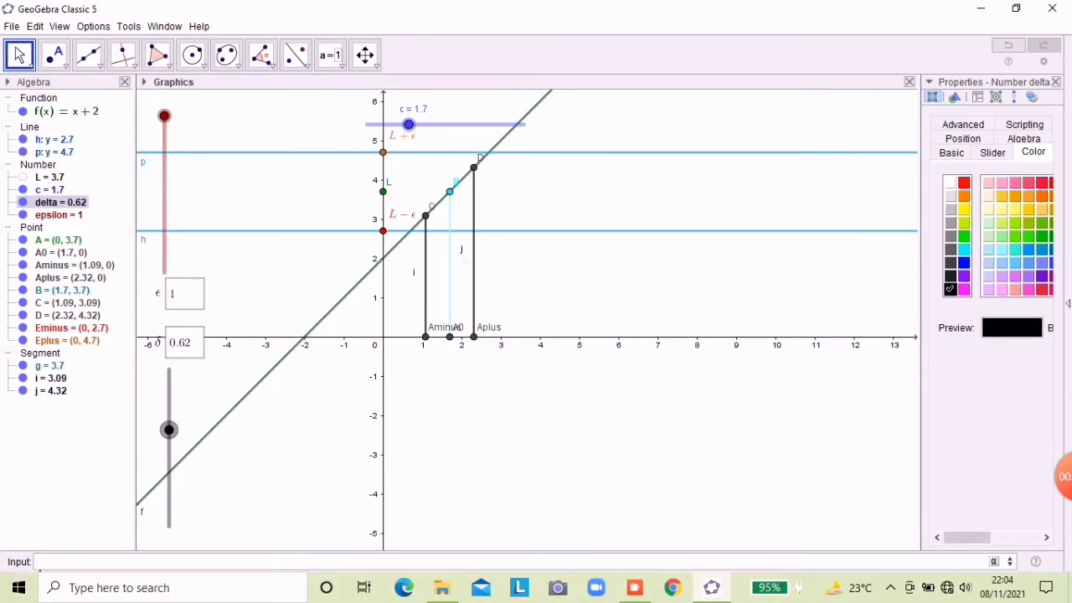
Create the horizontal segment from C to the y-axis point (0, f(c - delta)) and color it red.
type("segmen")
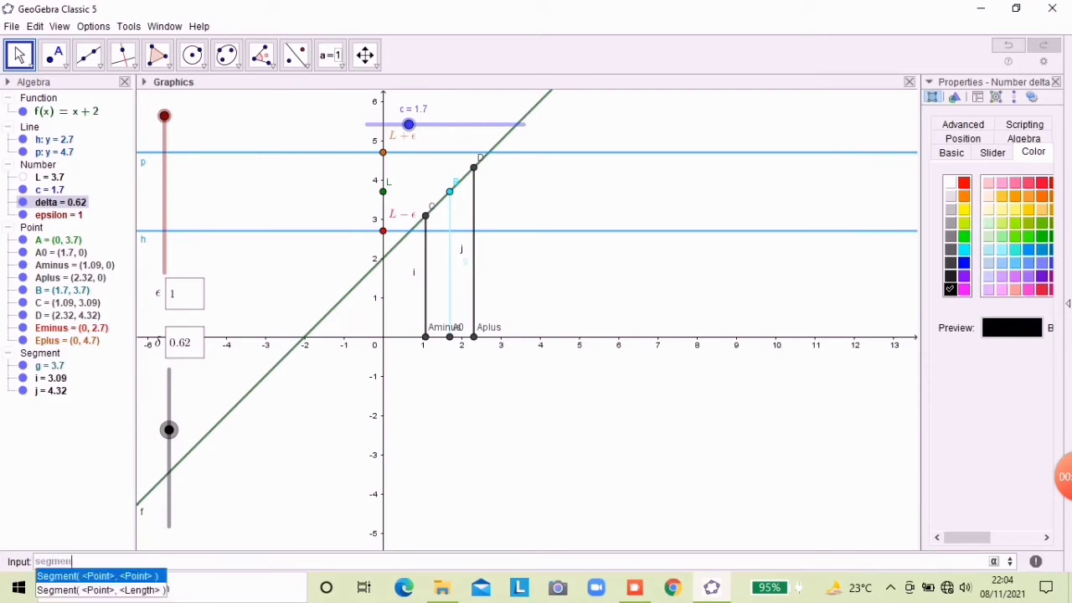
key("Return")
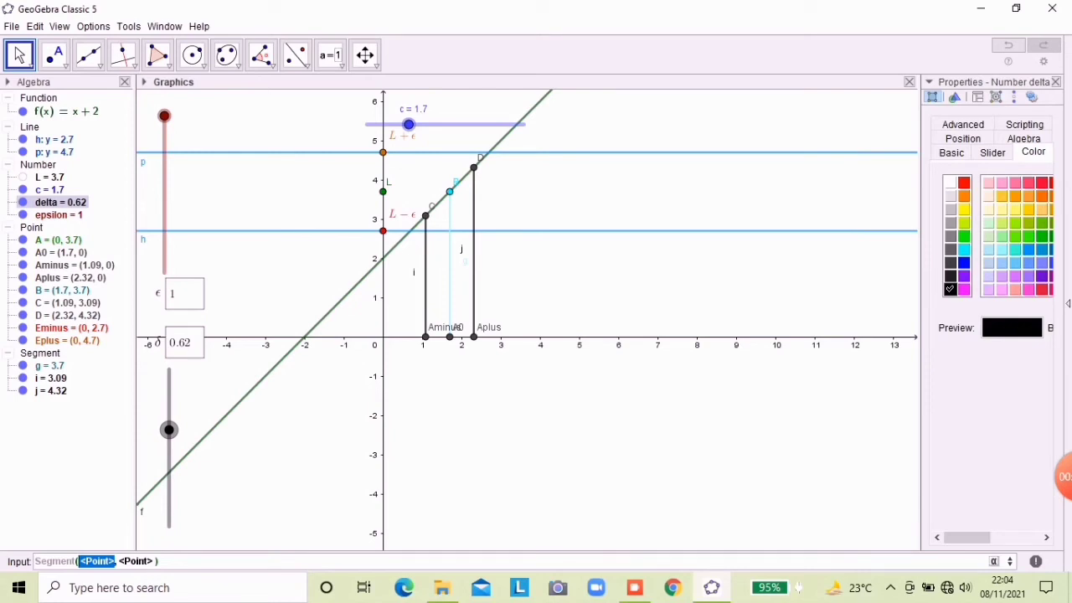
type("C")
key("Tab")
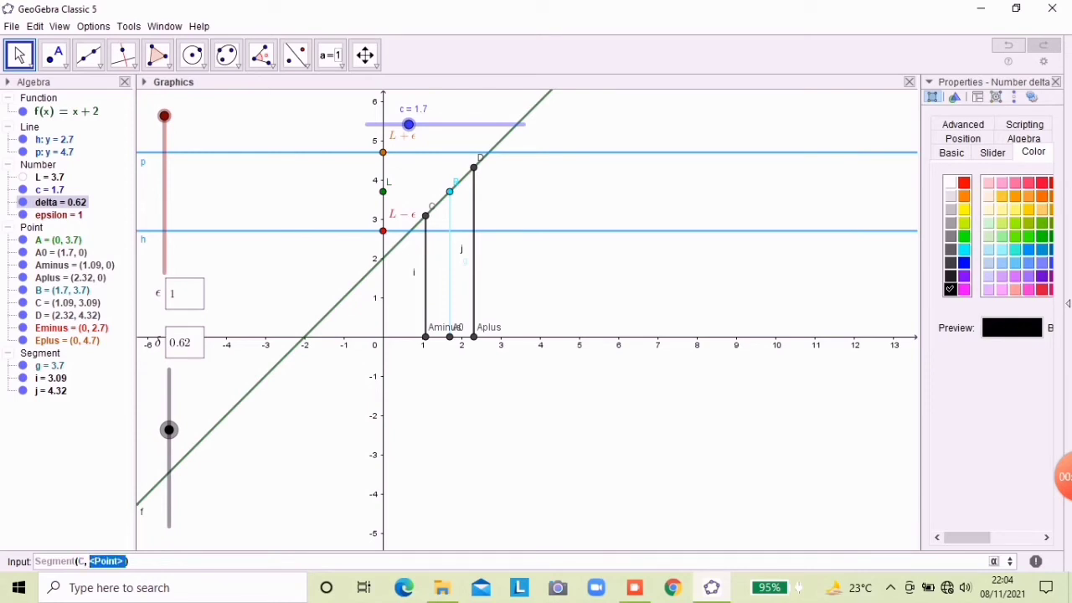
key("BackSpace")
type("(0,f(c-delta")
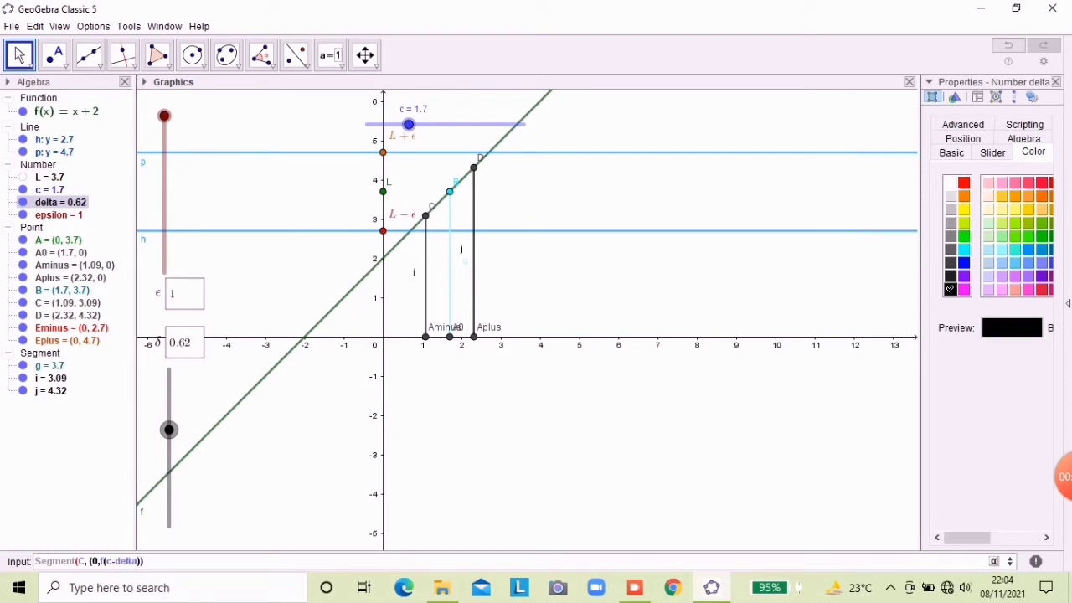
key("Return")
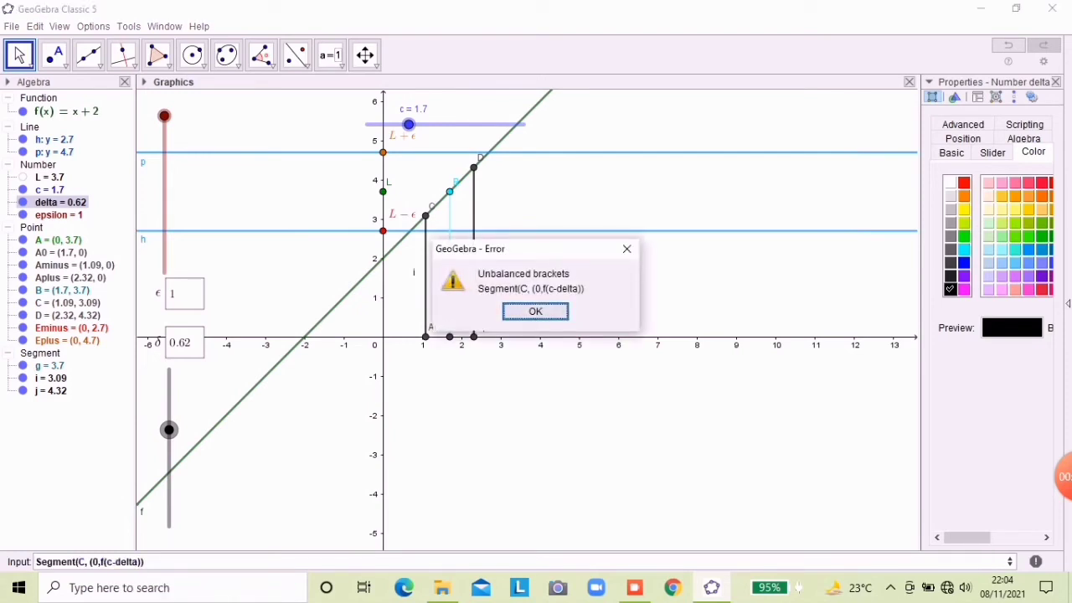
key("Return")
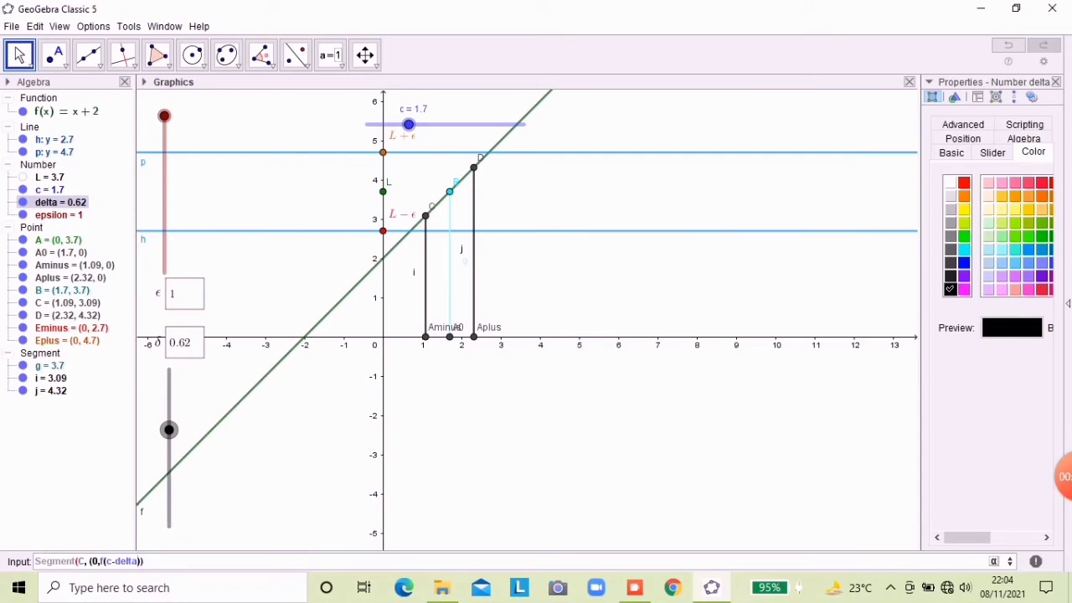
type(")")
key("Return")
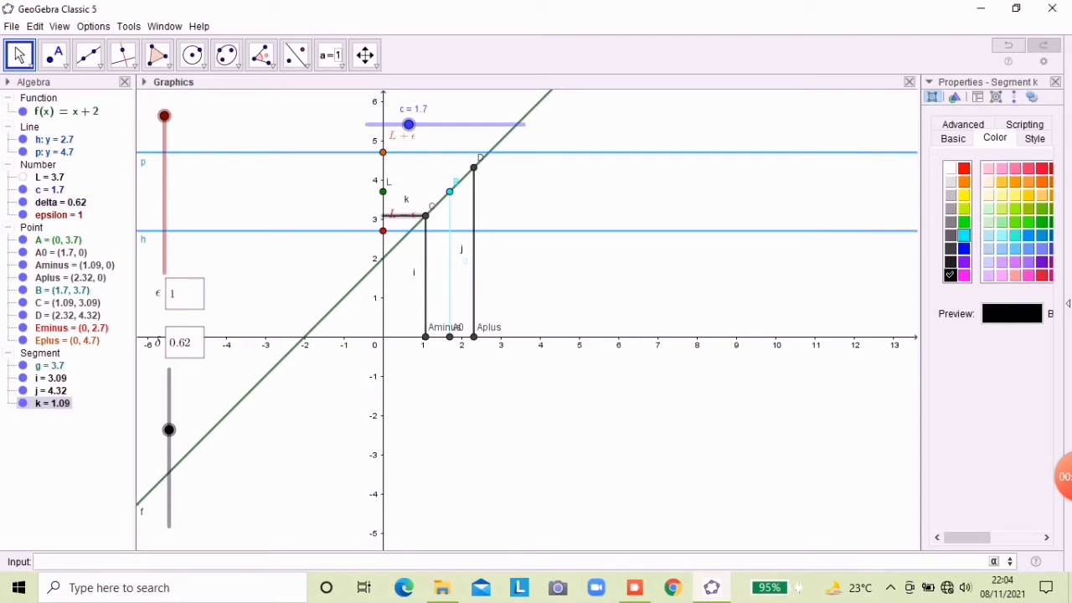
left_click(964, 222)
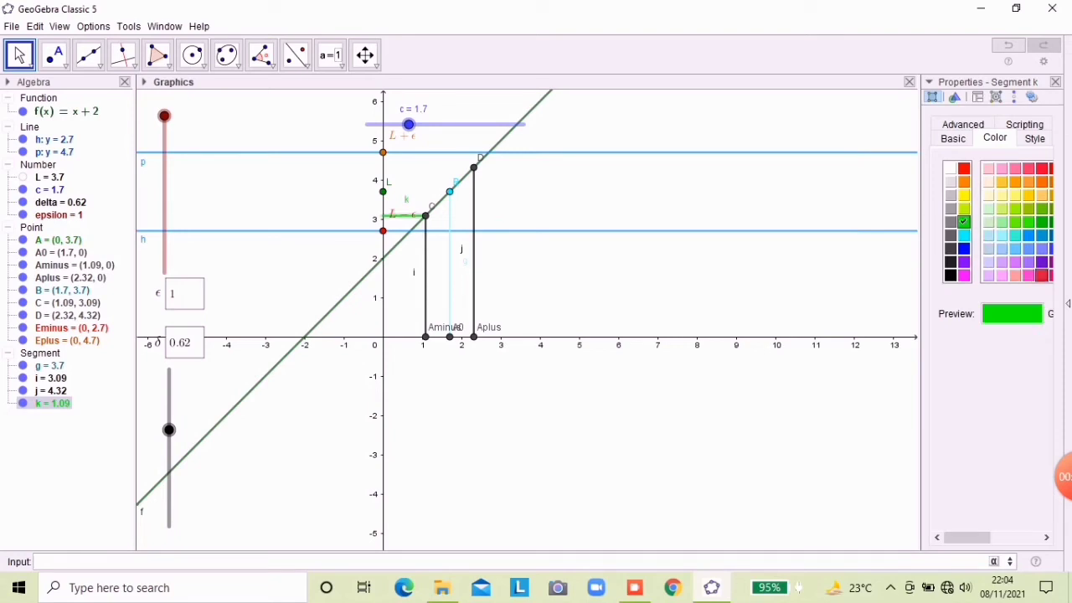
left_click(1041, 276)
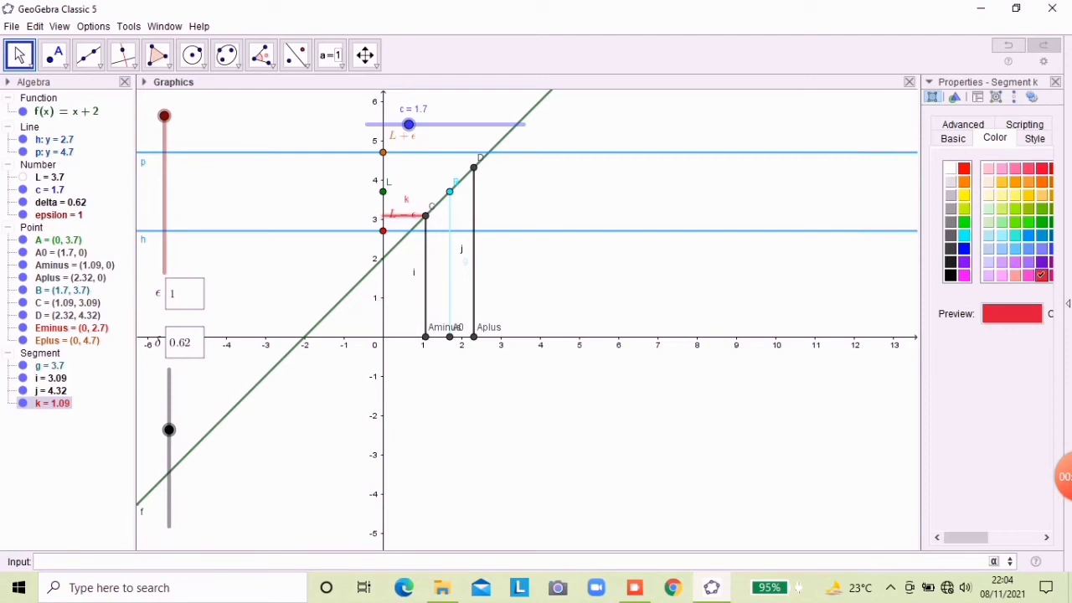
Create the horizontal segment from D to the y-axis point (0, f(c + delta)) and color it red.
type("segmen")
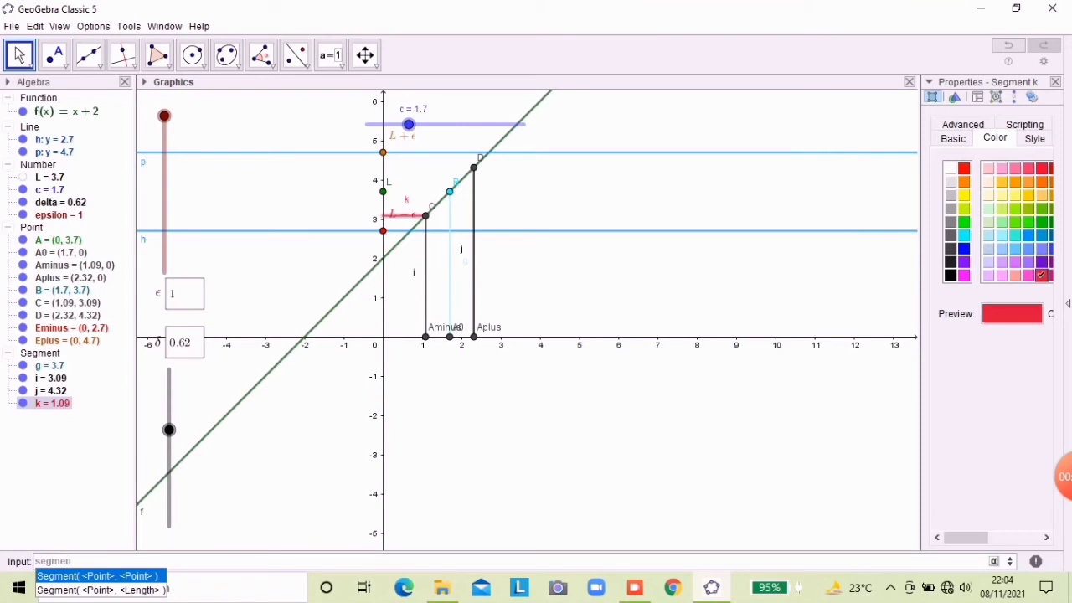
key("Return")
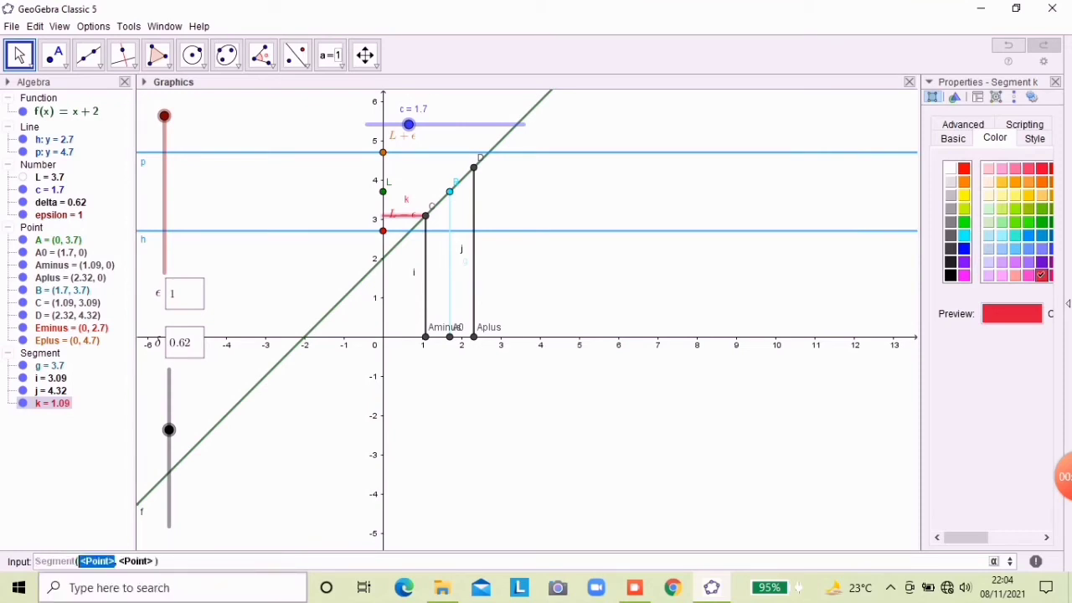
type("D")
key("Tab")
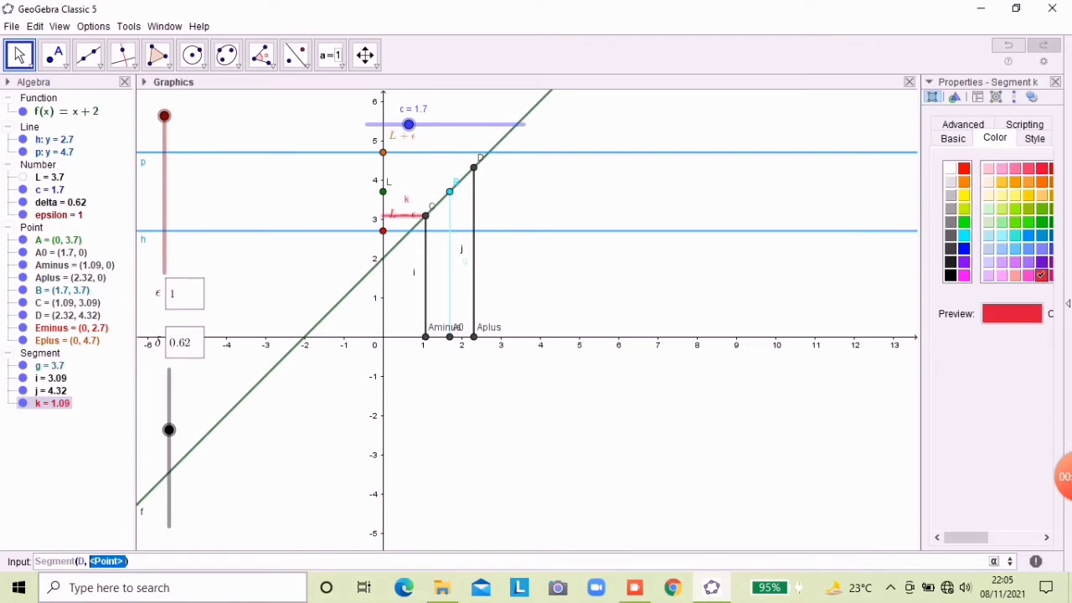
type("(0")
type(",")
type("f(c)")
type("+")
type("delta")
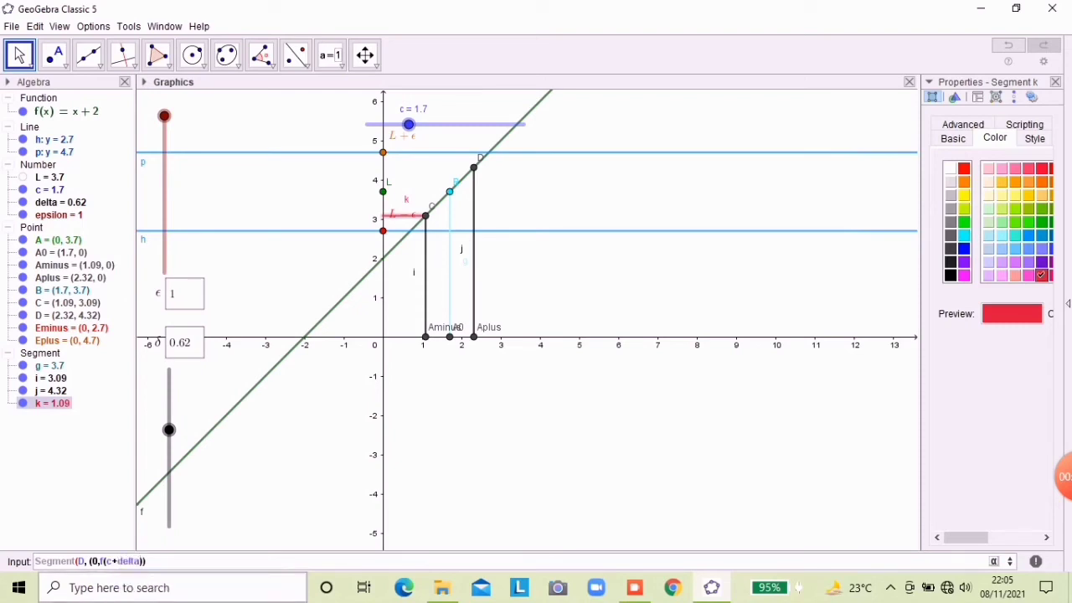
type(")")
key("Return")
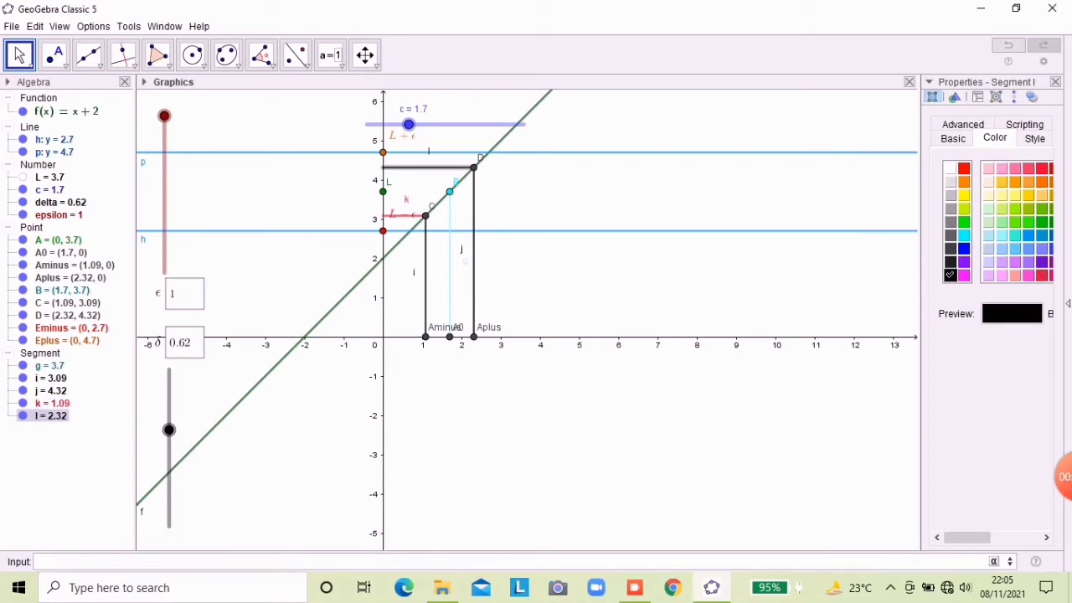
left_click(1041, 275)
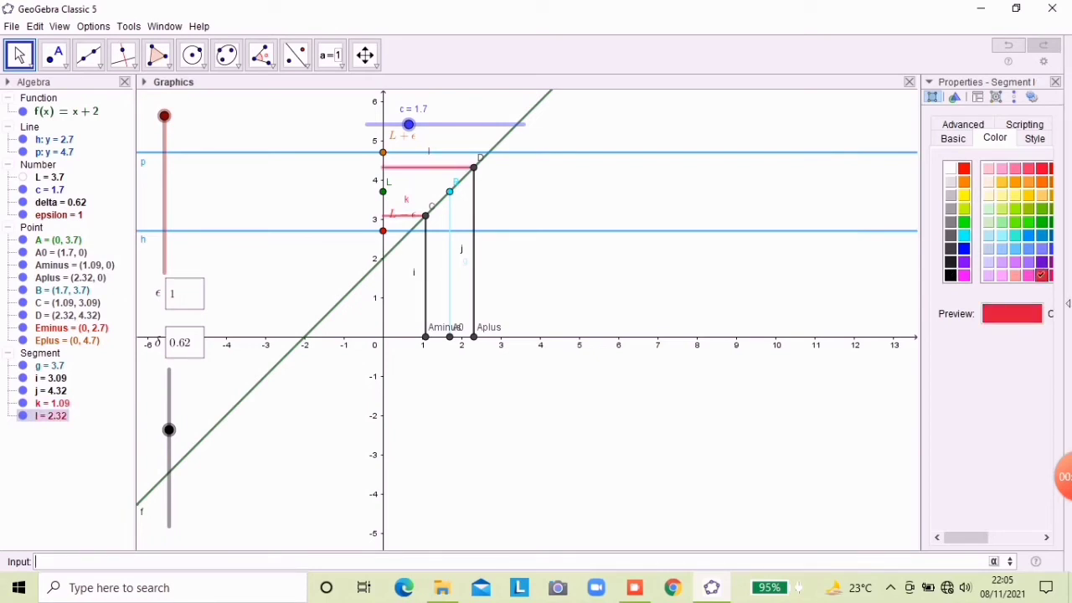
Color the two vertical segments below D and C the same red.
left_click(474, 228)
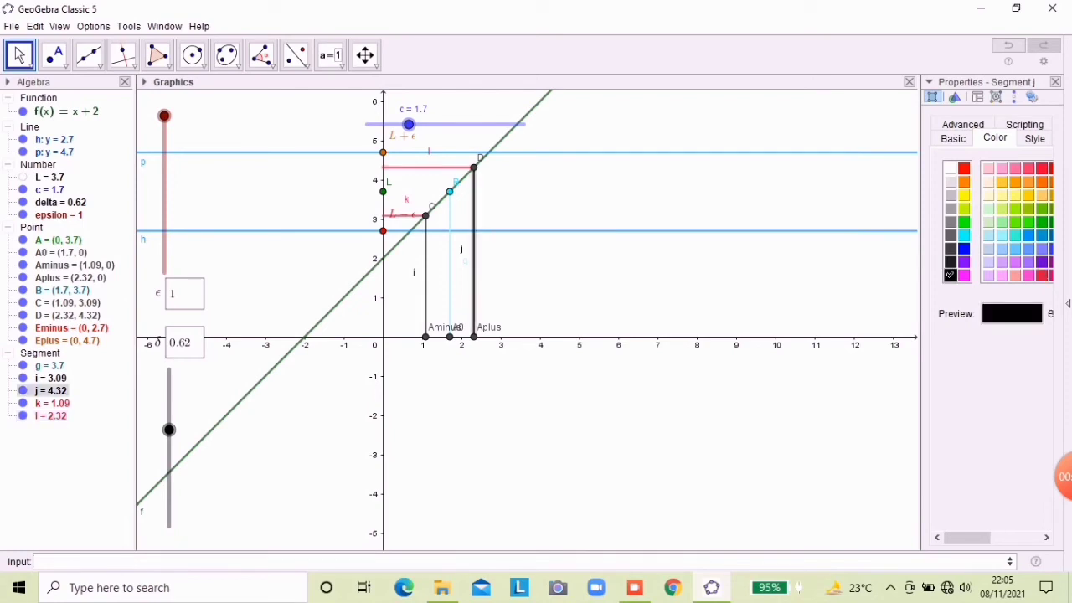
left_click(1041, 275)
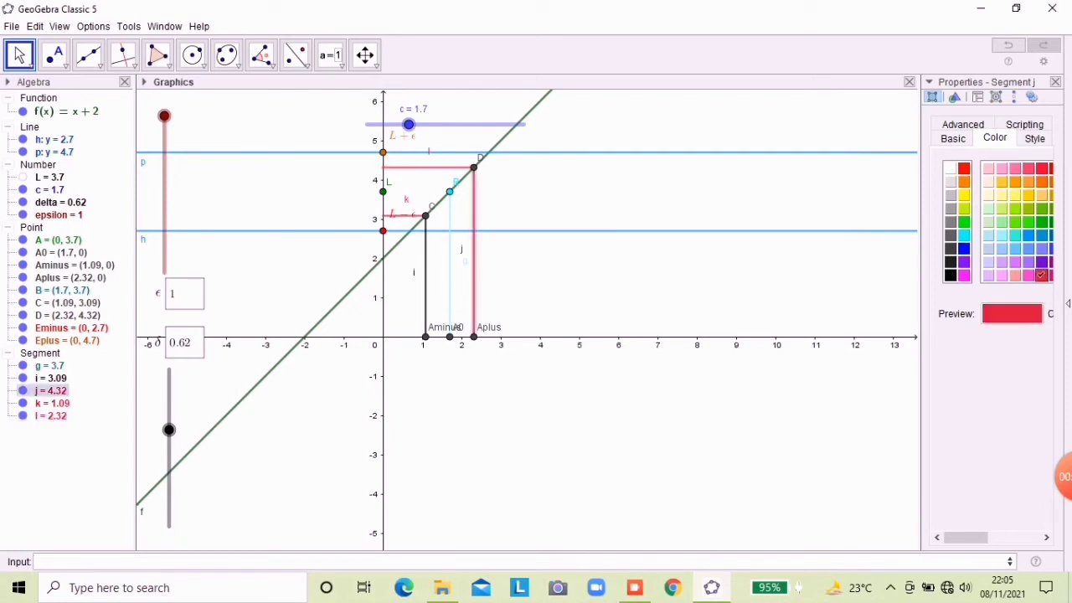
left_click(426, 276)
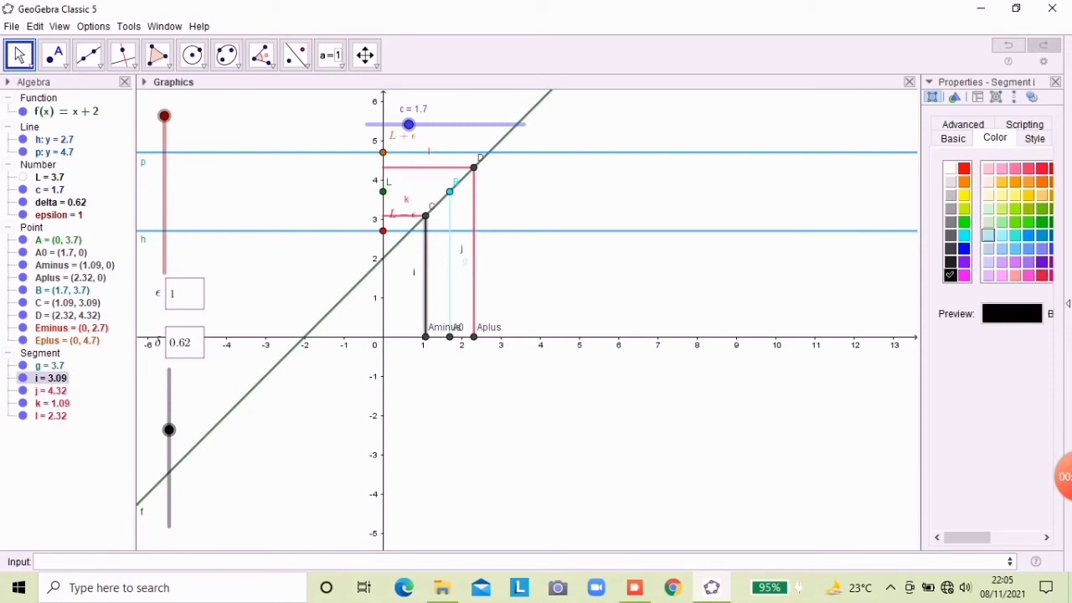
left_click(1041, 275)
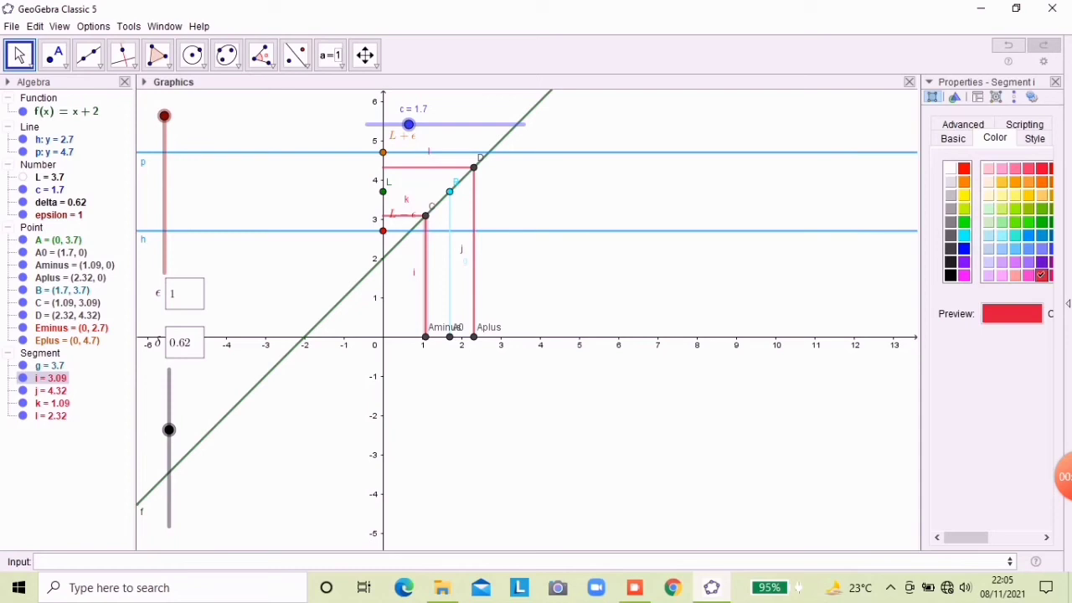
Define a number as x(Corner(1)), the x-coordinate of the graphics view's first corner.
left_click(37, 562)
type("x")
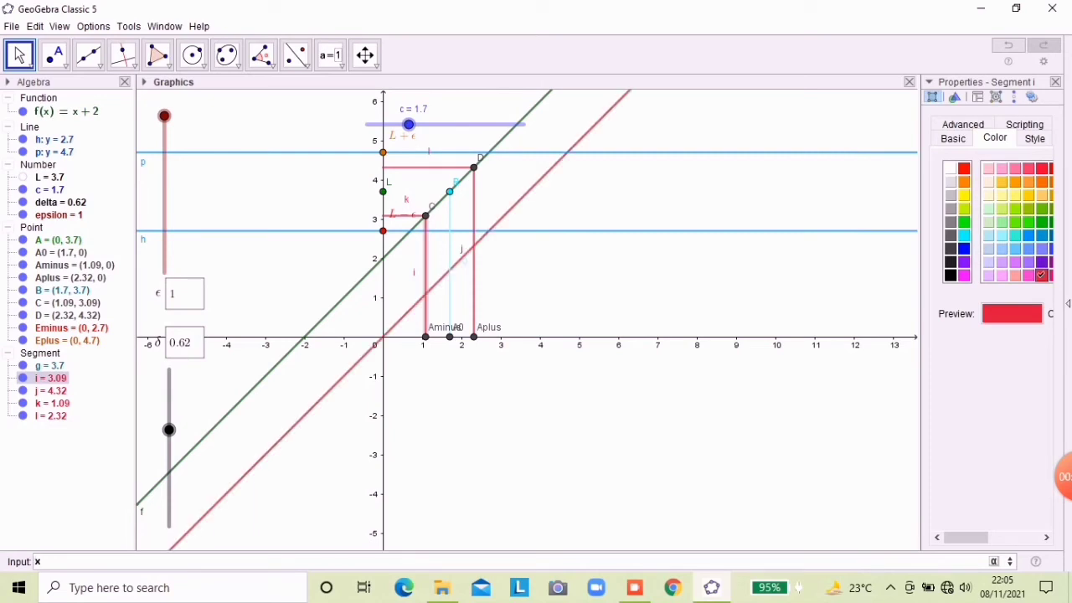
type("(corner")
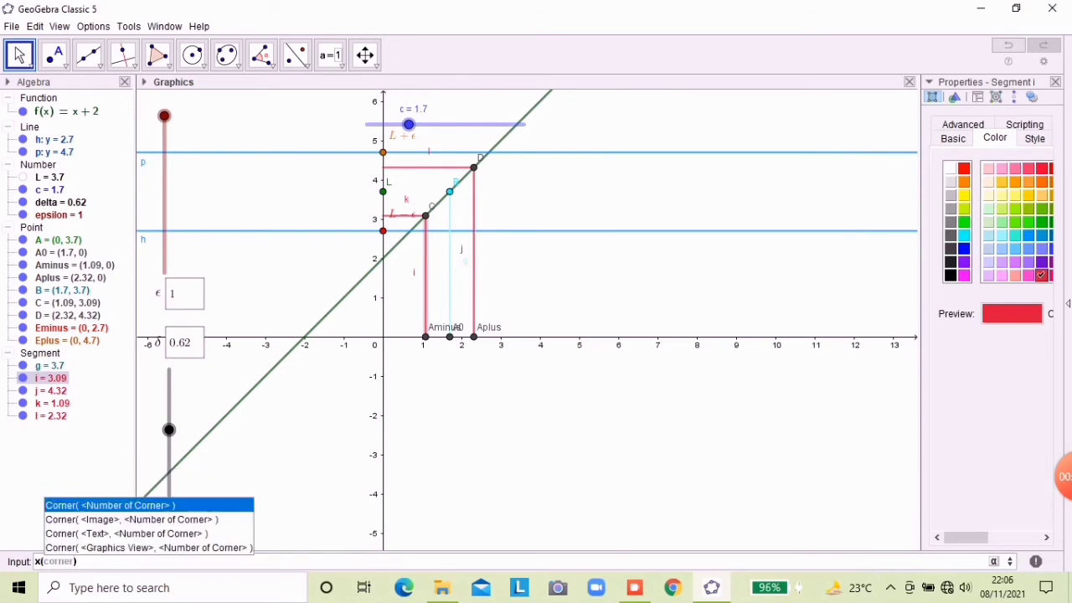
key("Return")
type("1")
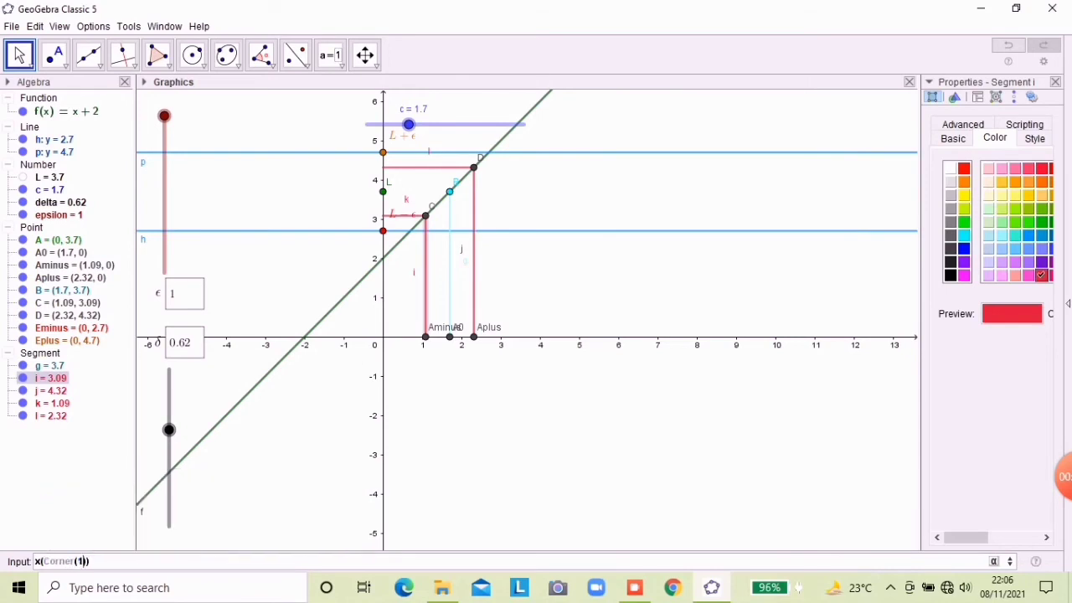
key("Return")
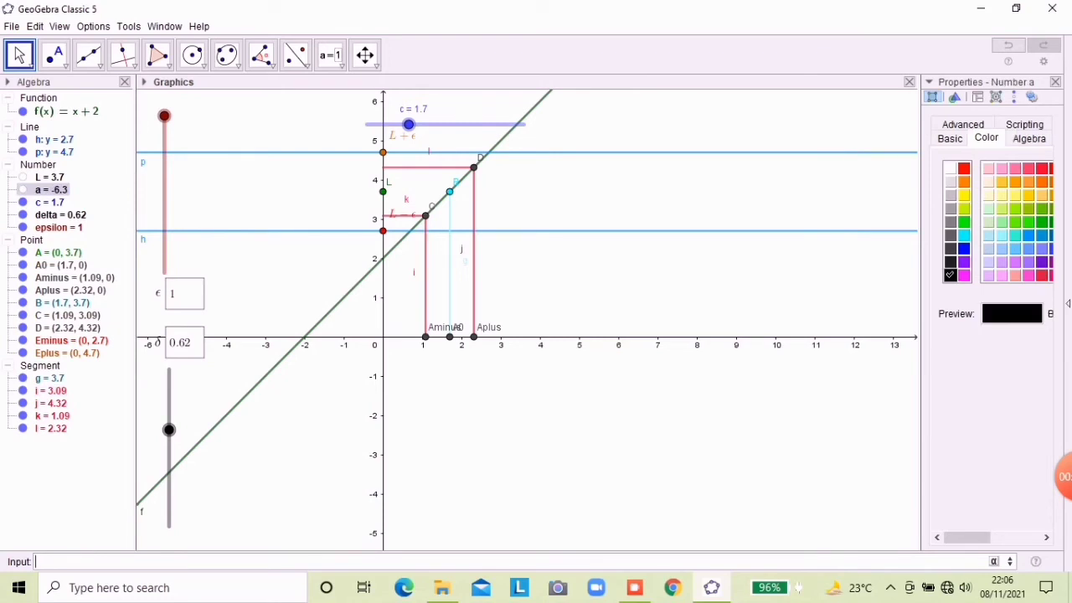
Widen the properties area for point Aminus and enter the caption c-\delta.
left_click(75, 277)
left_click_drag(919, 280, 787, 280)
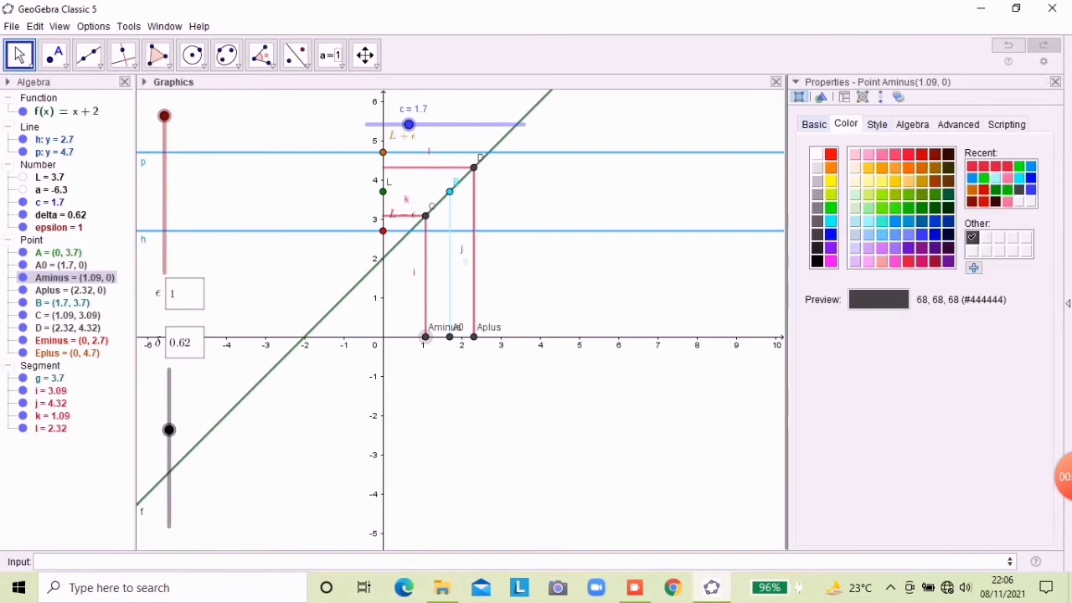
left_click(814, 124)
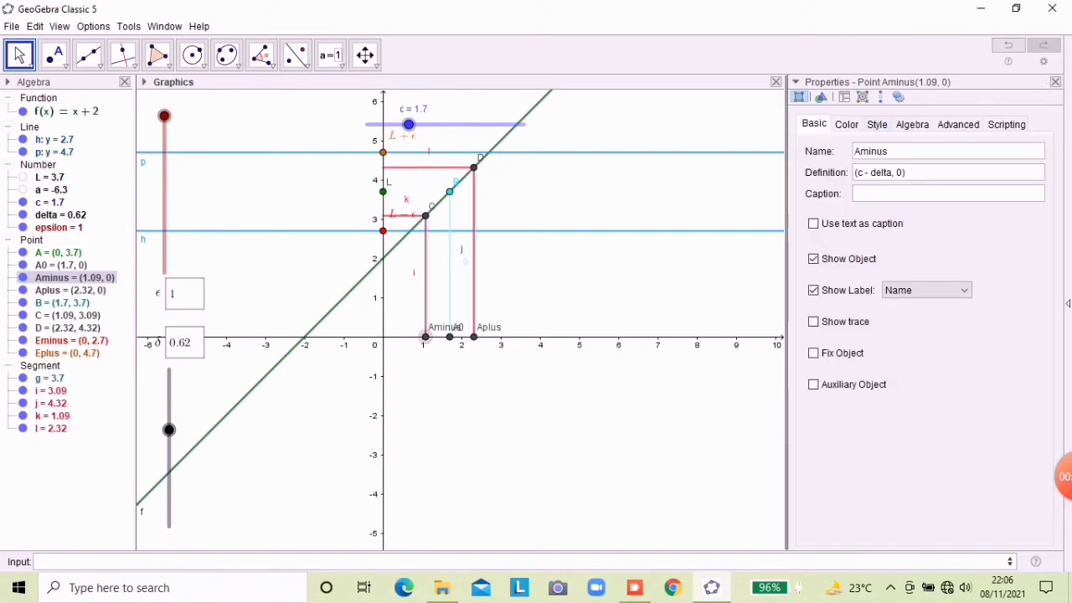
left_click(942, 194)
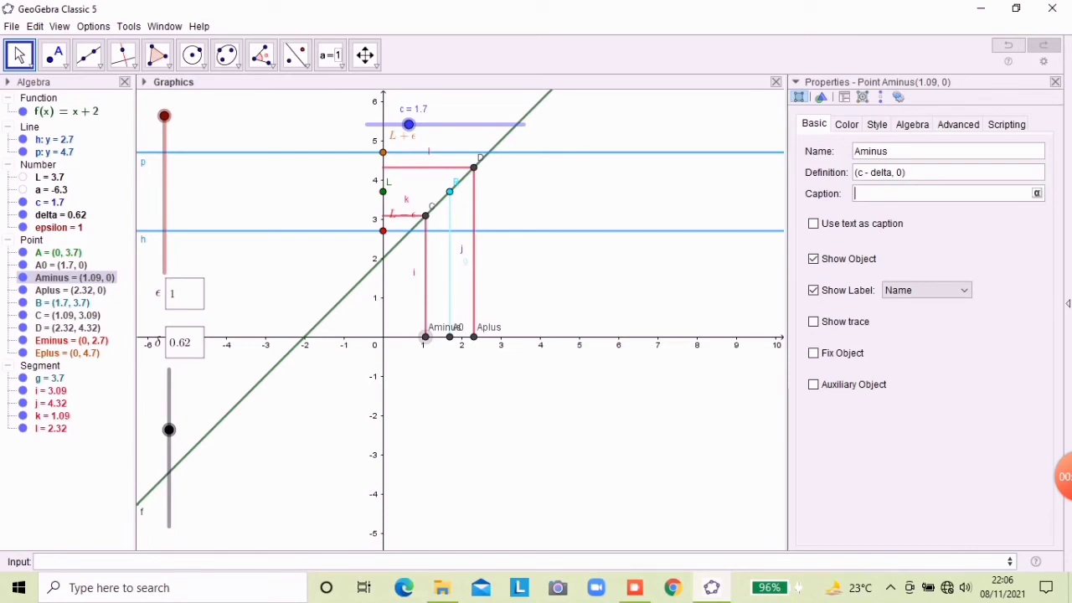
type("c-\\delta")
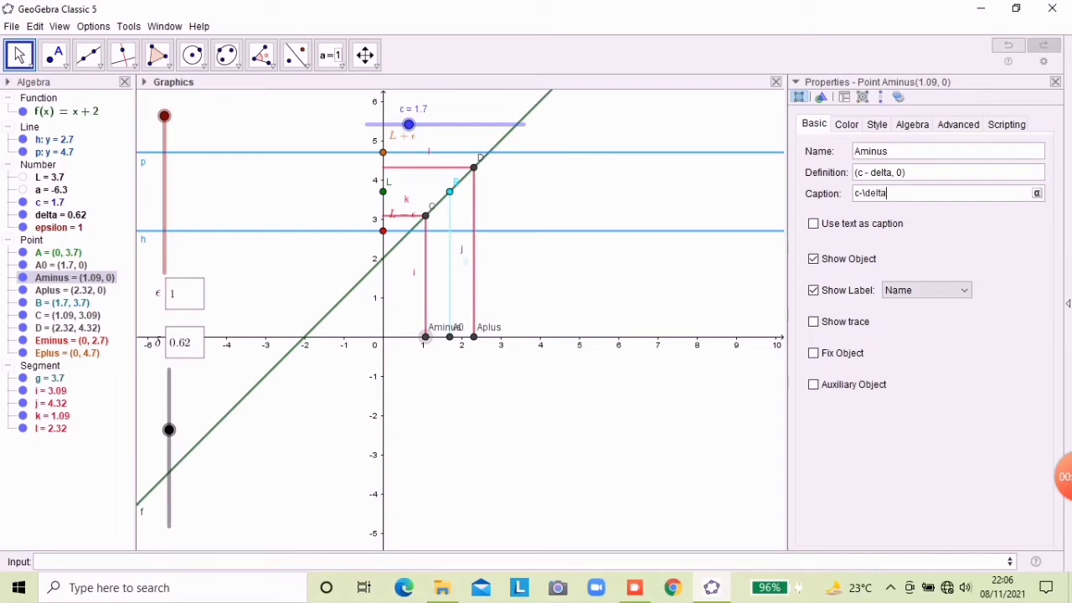
key("Return")
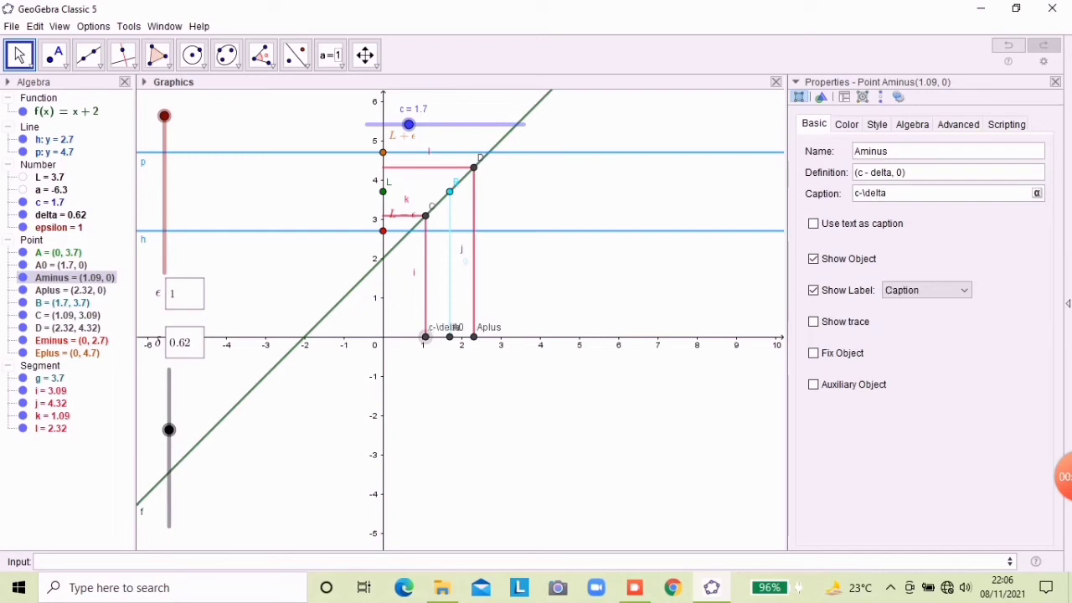
Replace Aminus's caption with the LaTeX text $c-\delta$ and place its label below the x-axis.
key("BackSpace")
key("BackSpace")
key("BackSpace")
key("BackSpace")
key("BackSpace")
key("BackSpace")
key("BackSpace")
key("BackSpace")
type("c-\\delta$")
key("Return")
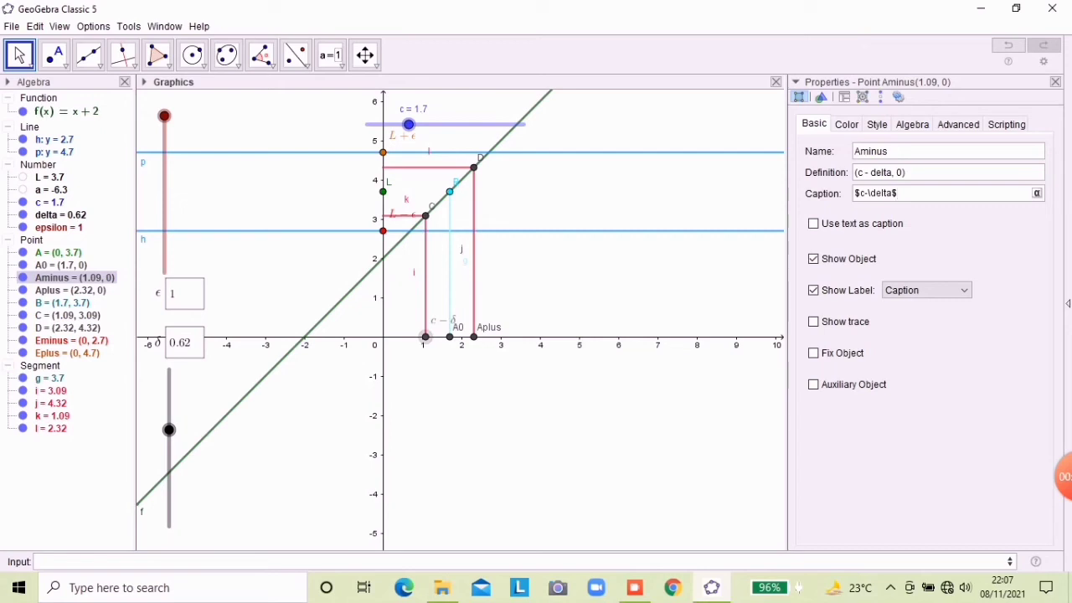
left_click_drag(443, 320, 418, 353)
Caption point Aplus with the LaTeX text $c+\delta$ and place its label below the x-axis.
left_click(474, 336)
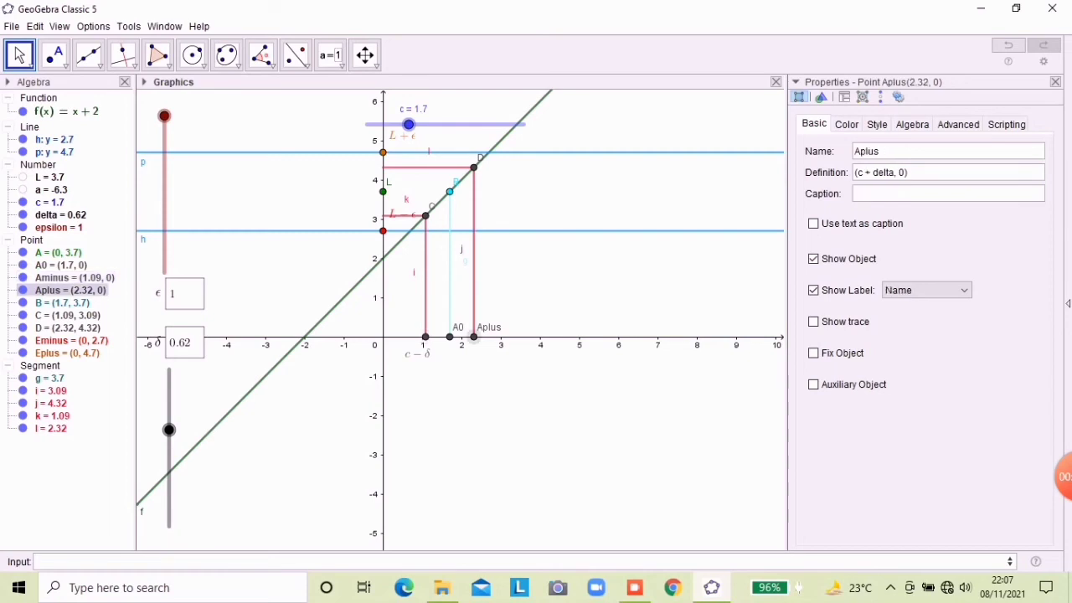
left_click(948, 193)
type("c+")
key("BackSpace")
key("BackSpace")
type("$c+d")
key("BackSpace")
type("\\delta$")
key("Return")
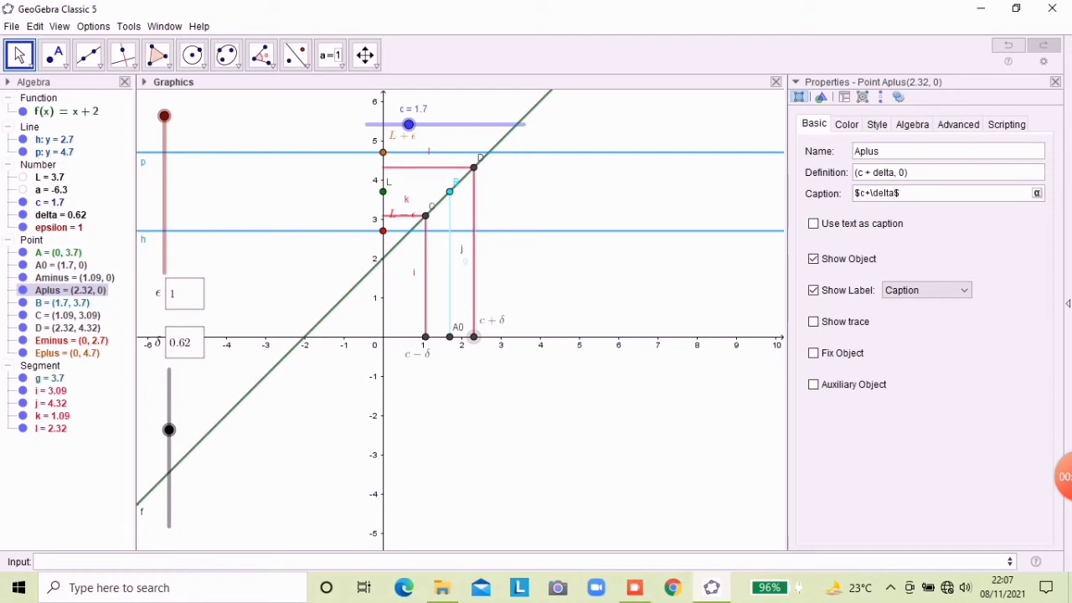
left_click_drag(492, 320, 481, 354)
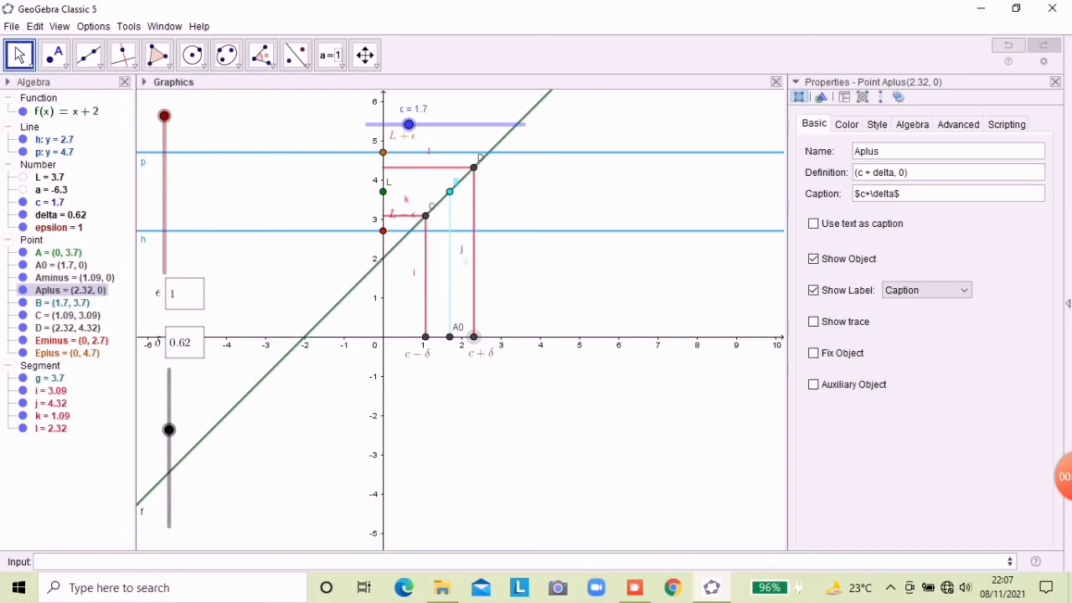
Caption point A0 as c and place its label below the x-axis.
left_click(450, 337)
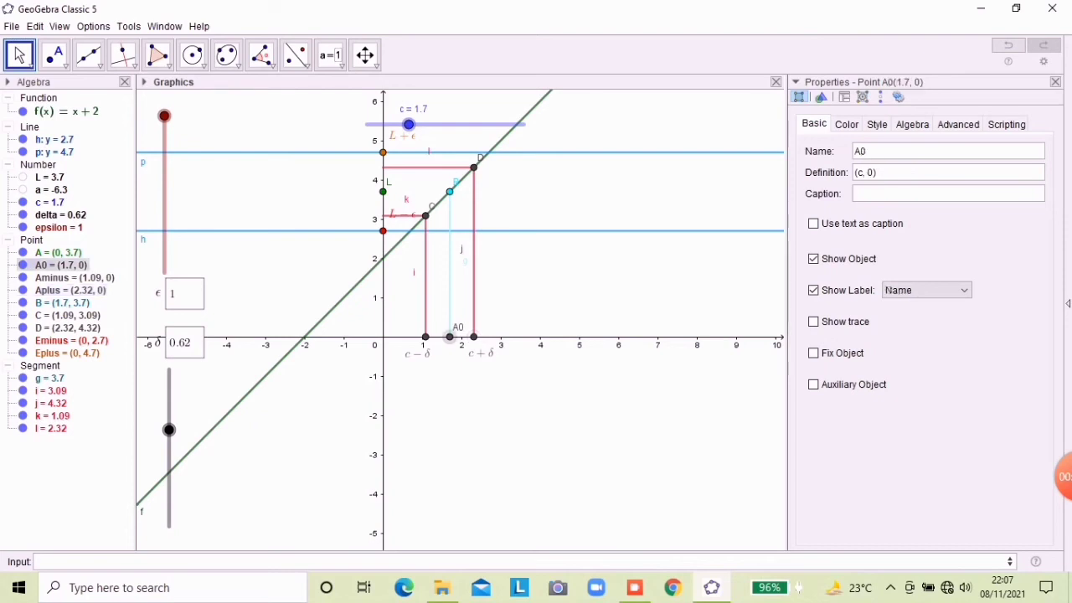
left_click(947, 194)
type("c")
key("Return")
left_click_drag(455, 327, 454, 352)
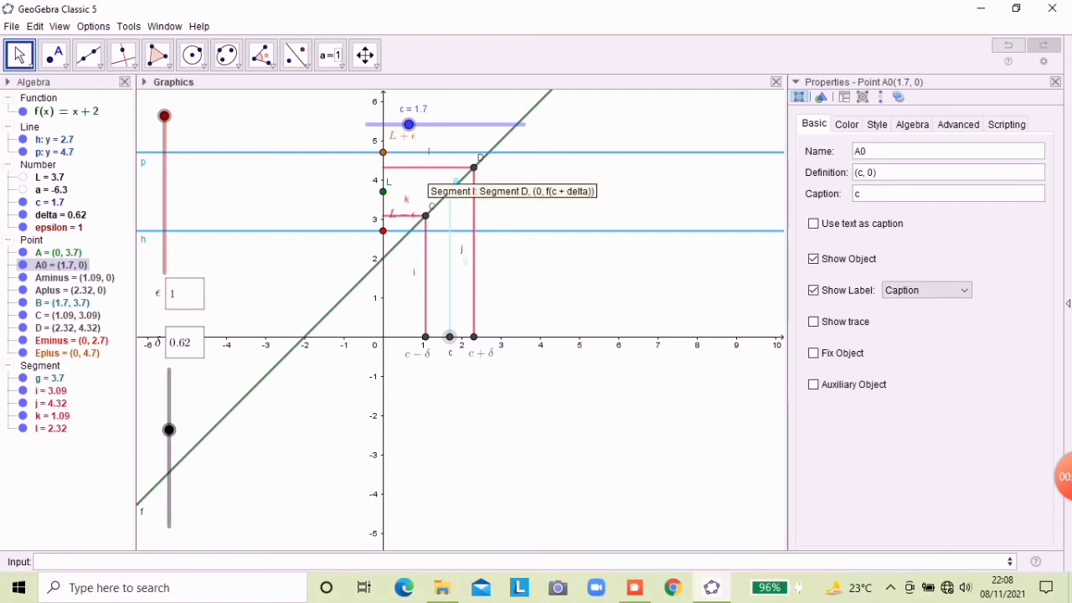
Check the line style of the horizontal segment from D, close the properties and set slider c to 2.
left_click(427, 167)
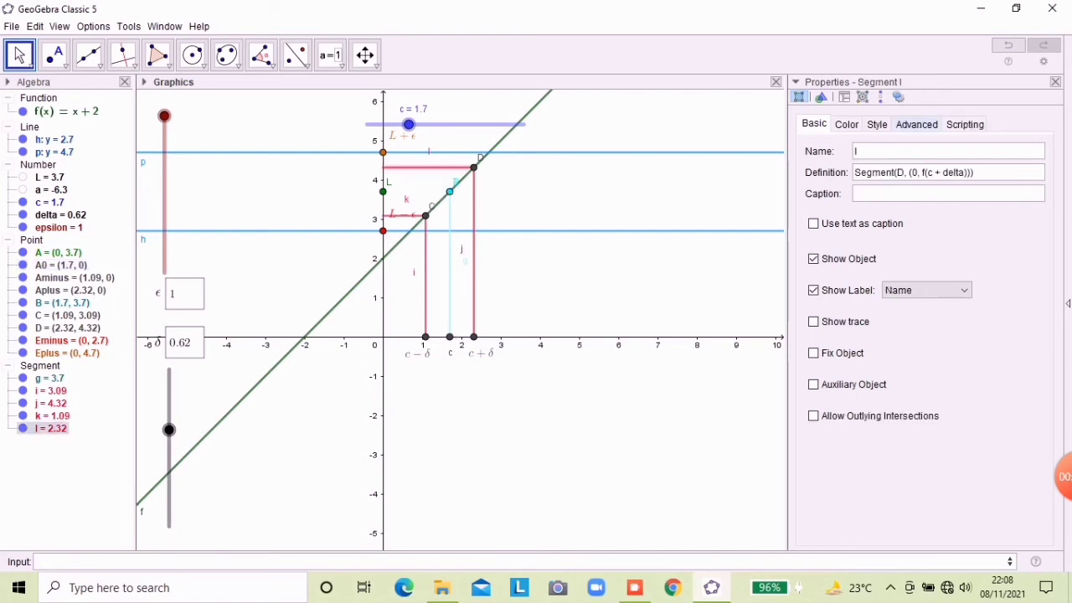
left_click(876, 124)
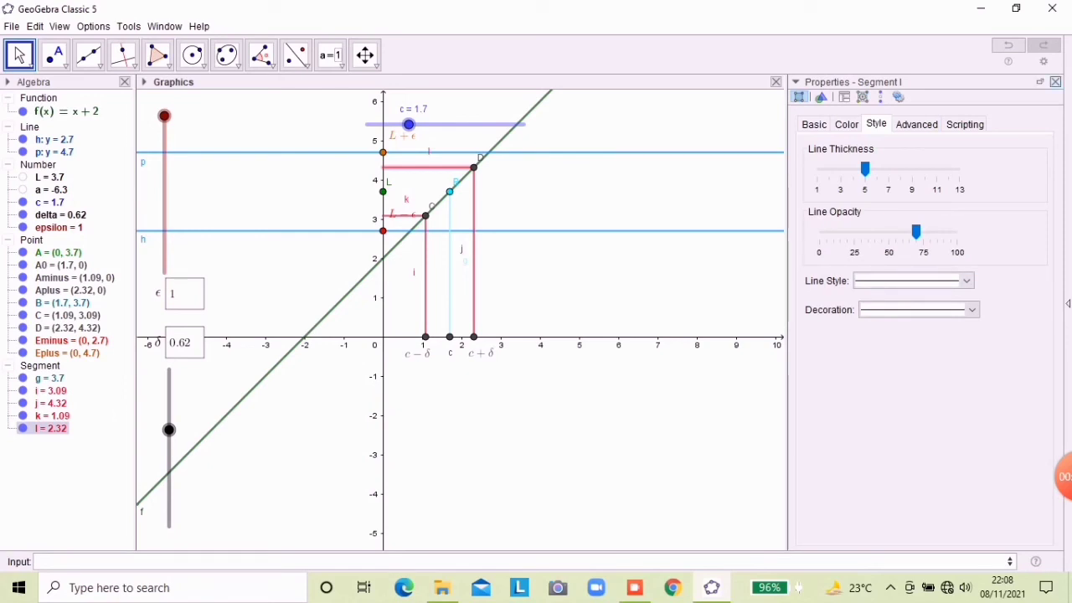
left_click(1055, 81)
left_click_drag(636, 289, 695, 350)
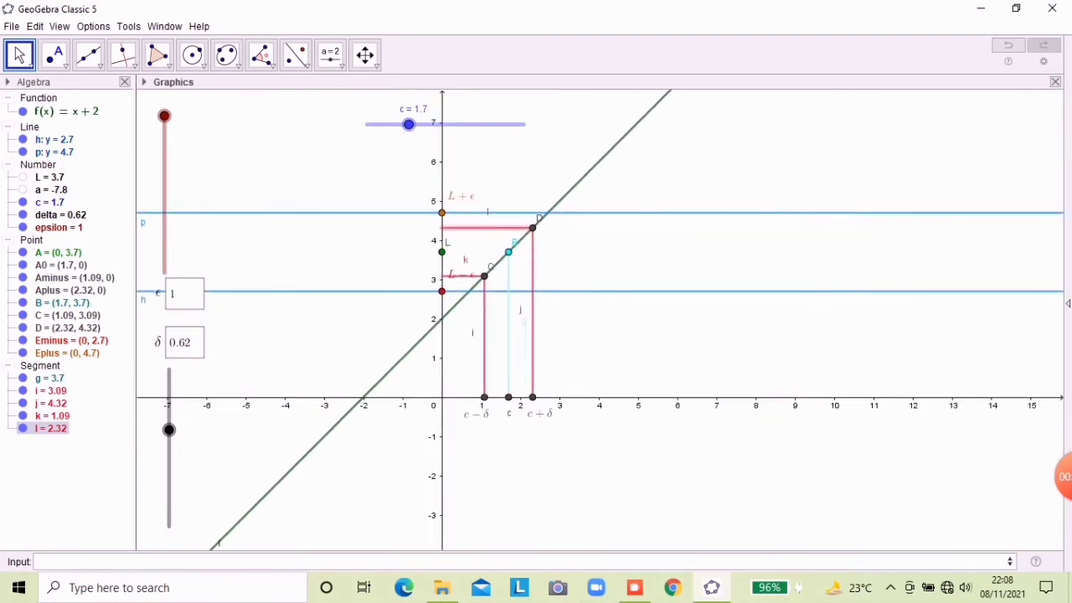
left_click_drag(526, 322, 525, 319)
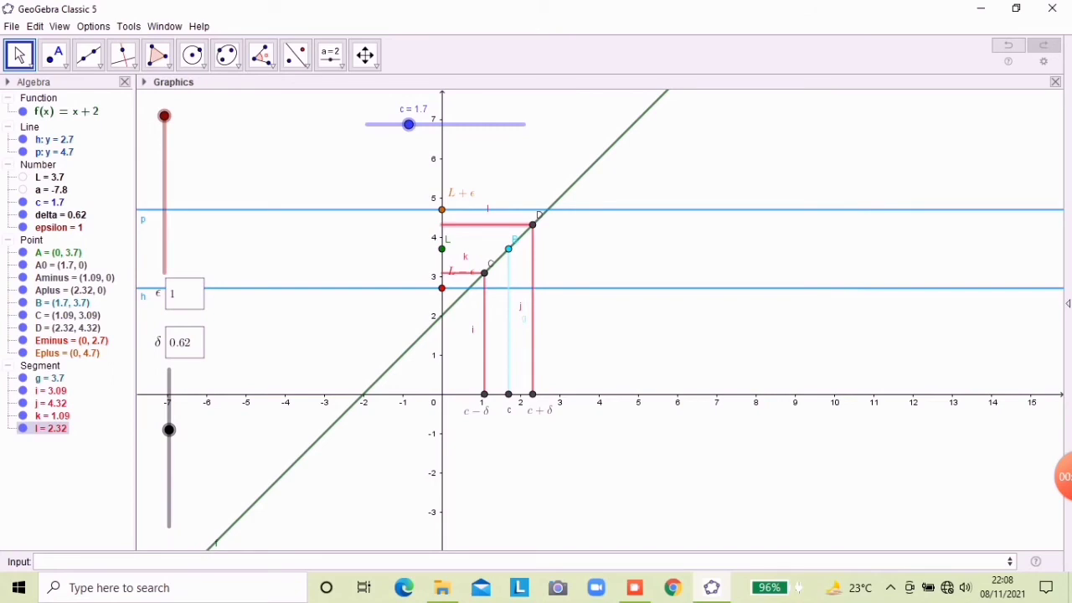
left_click_drag(409, 124, 419, 124)
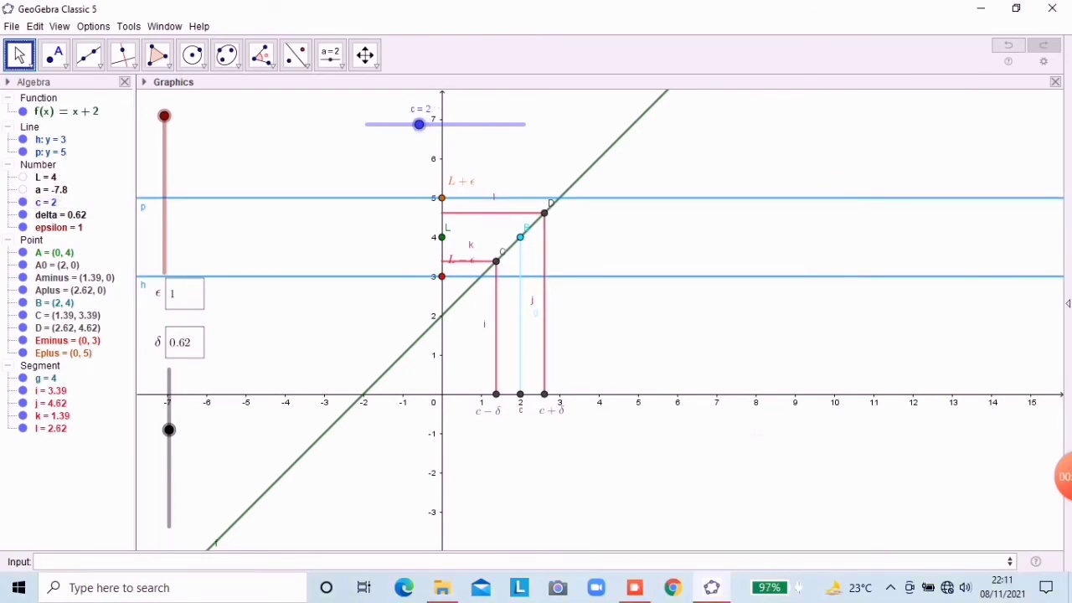
Start a LaTeX text object on the graph reading \lim_{x->c}, inserting c as a linked object.
left_click(345, 69)
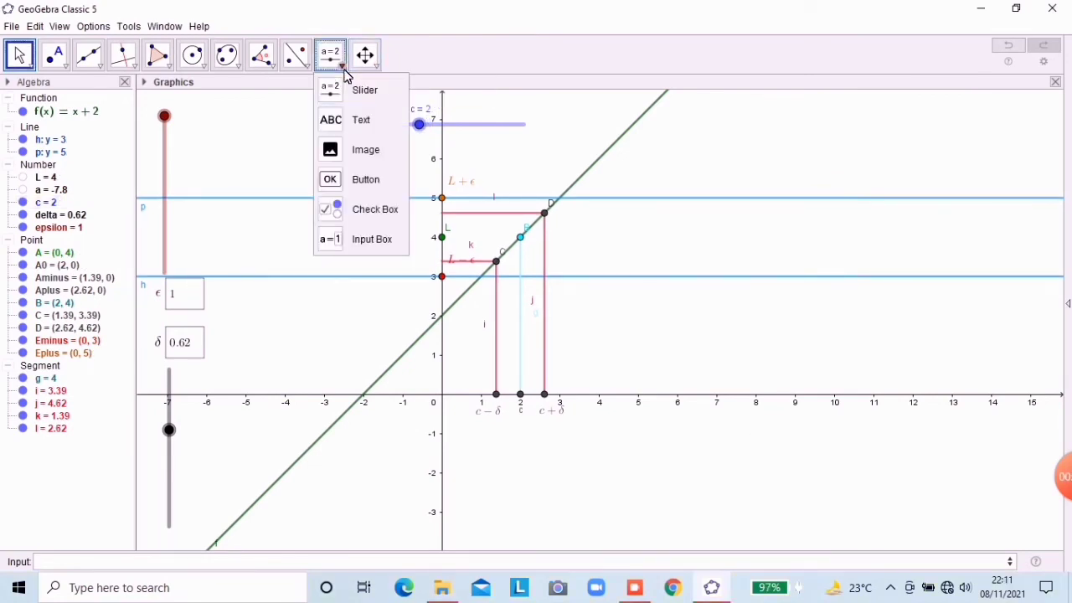
left_click(358, 121)
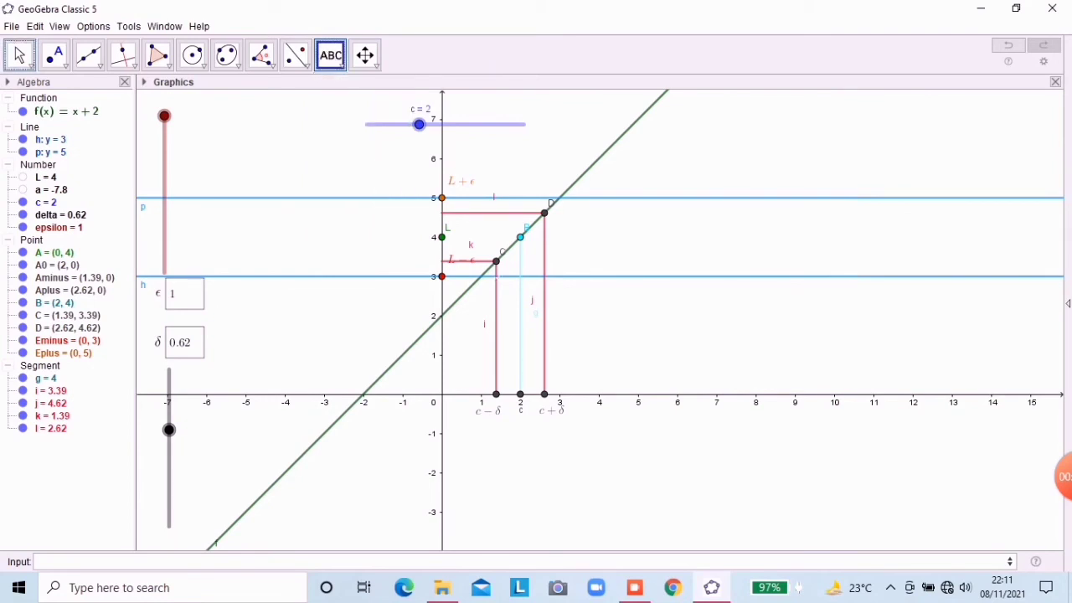
left_click(619, 359)
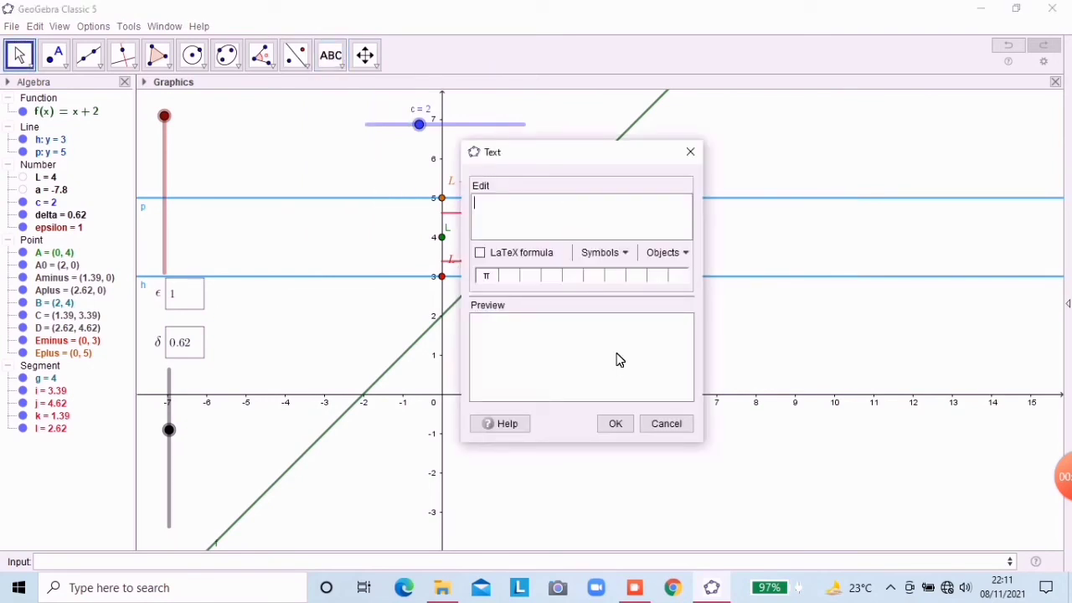
type("\\lim_")
type("{x->")
left_click(688, 252)
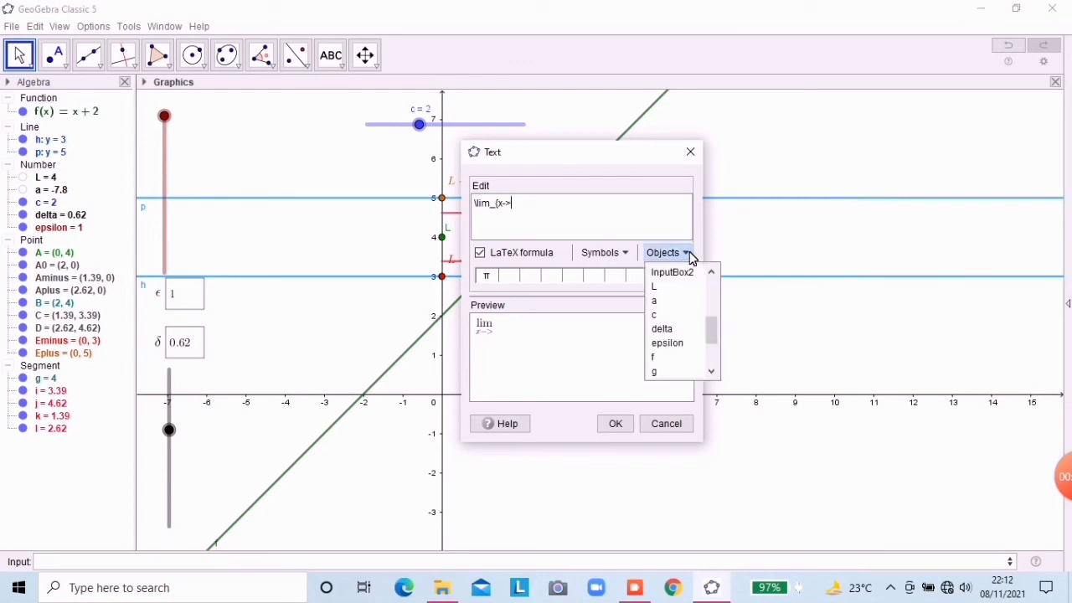
left_click(669, 316)
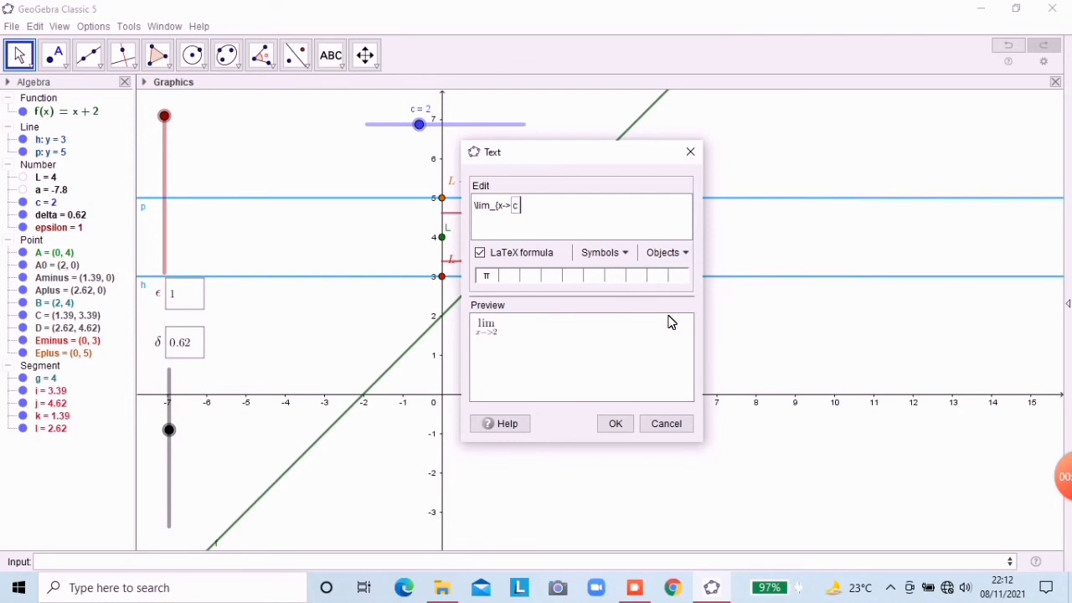
type("}")
Complete the limit text with linked object f, an equals sign and linked object L, and place it below the x-axis labels.
left_click(687, 253)
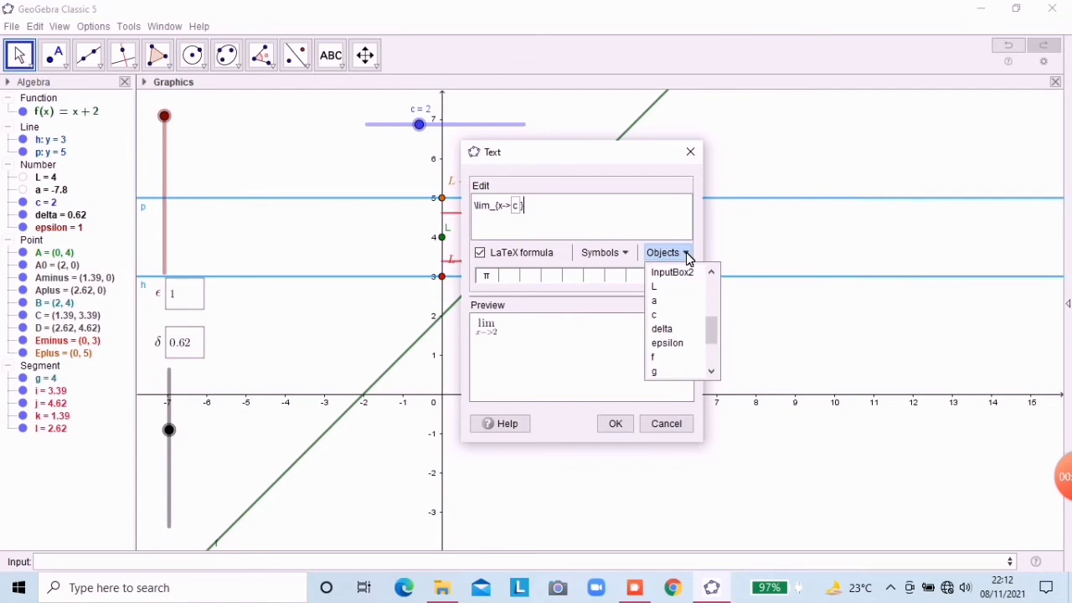
left_click(663, 358)
type("=")
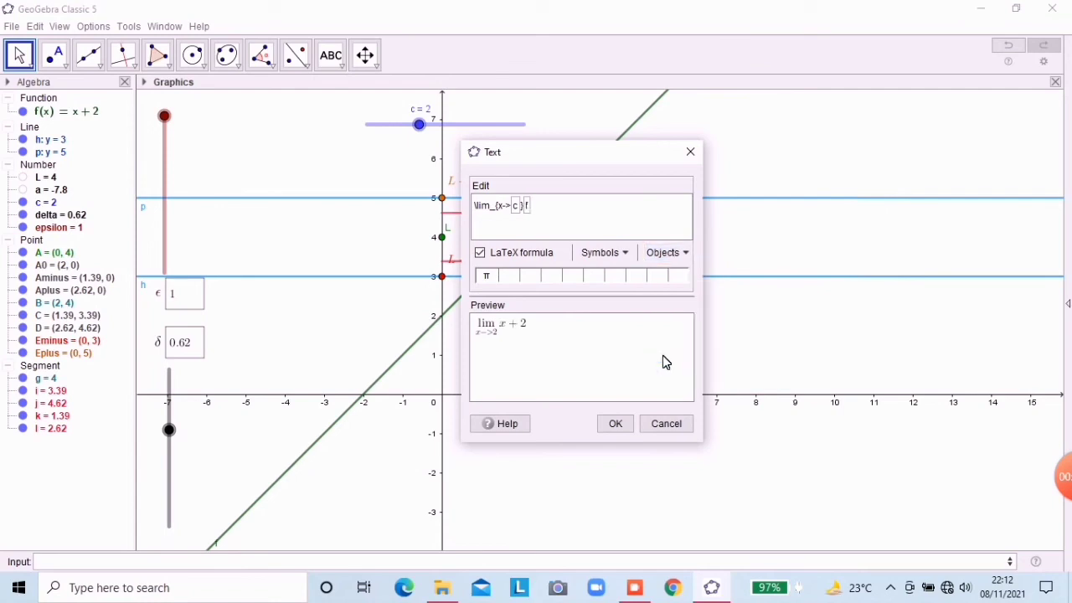
left_click(687, 253)
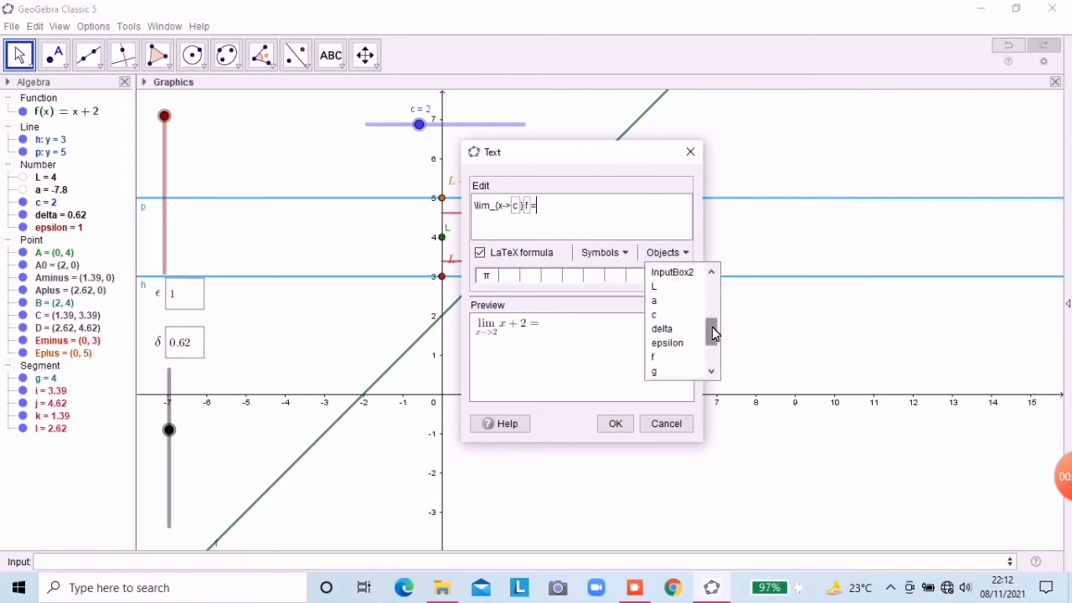
left_click(671, 288)
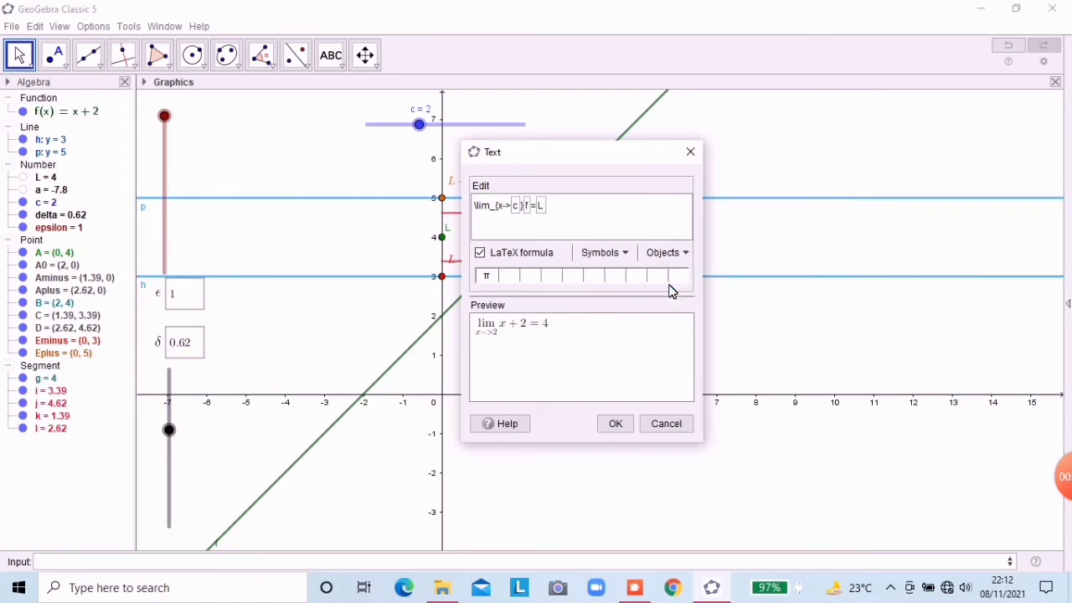
left_click(617, 426)
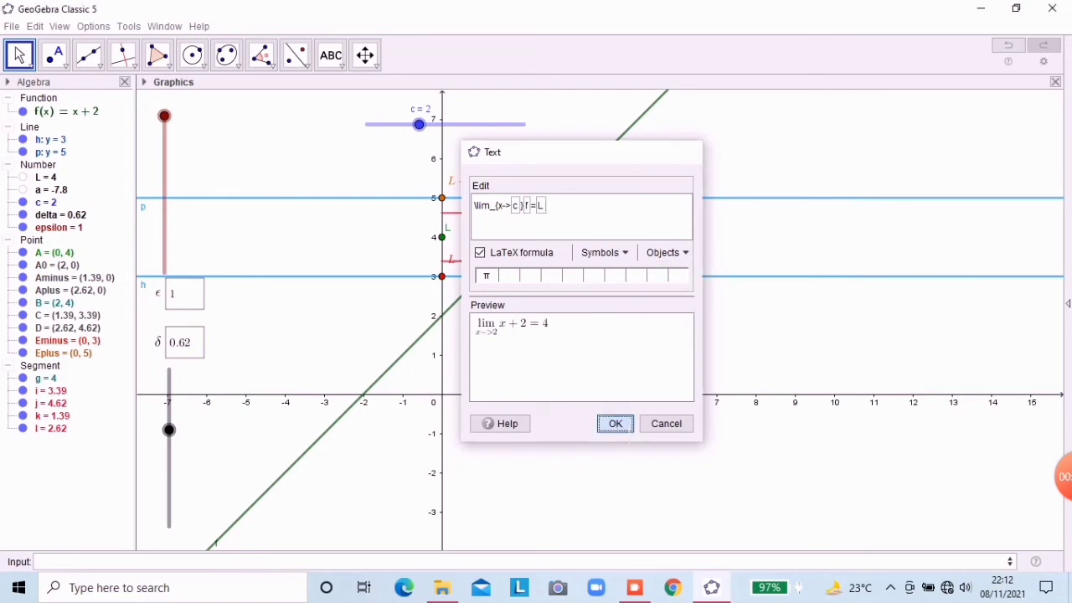
left_click_drag(654, 373, 527, 465)
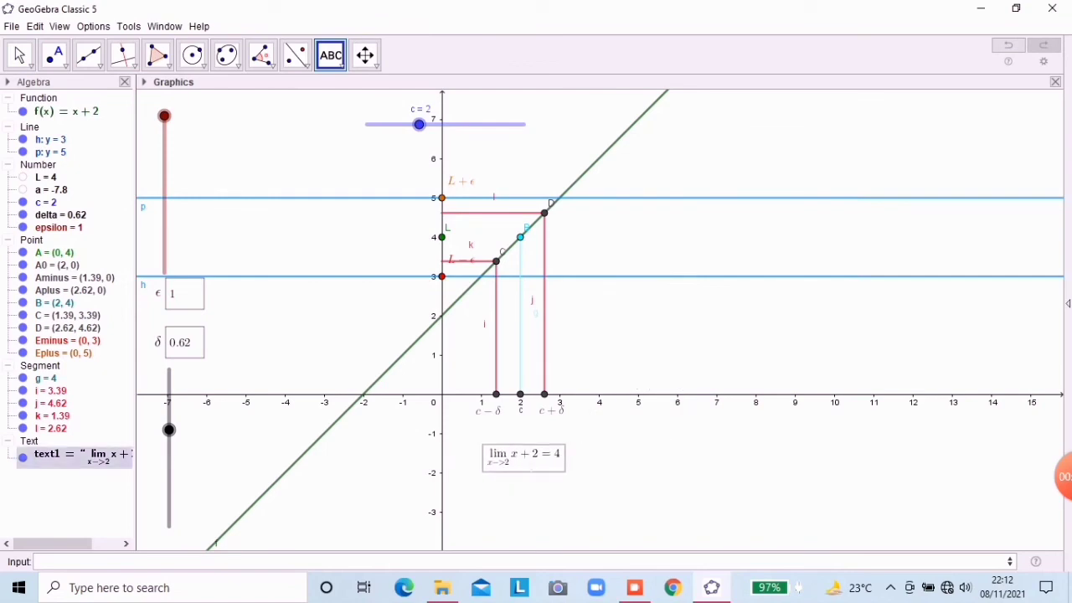
Format the limit text as Large and bold, look at its colour options and close the properties.
right_click(519, 459)
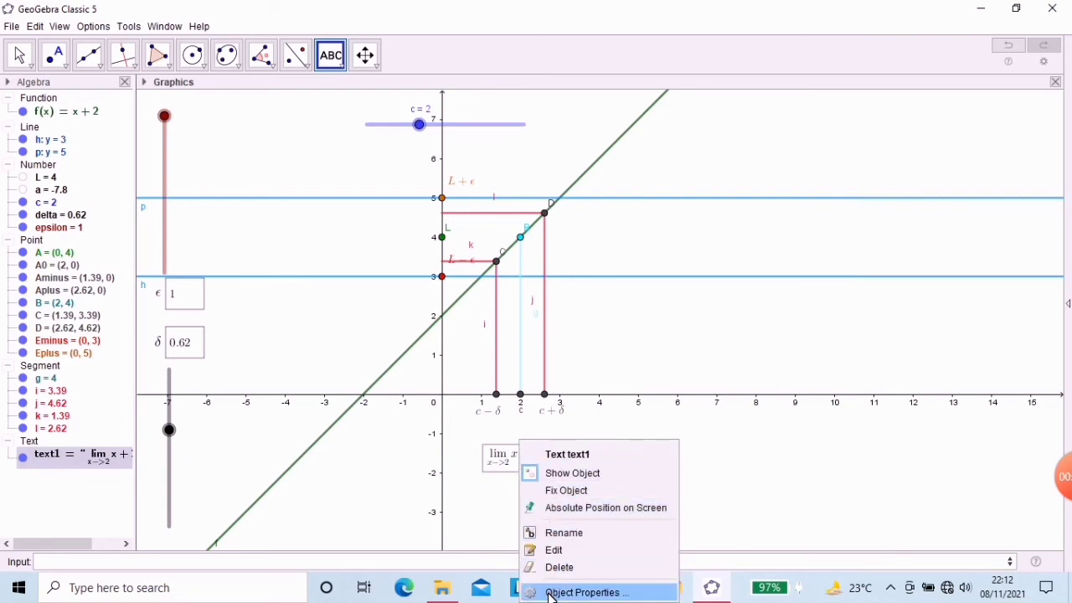
left_click(583, 592)
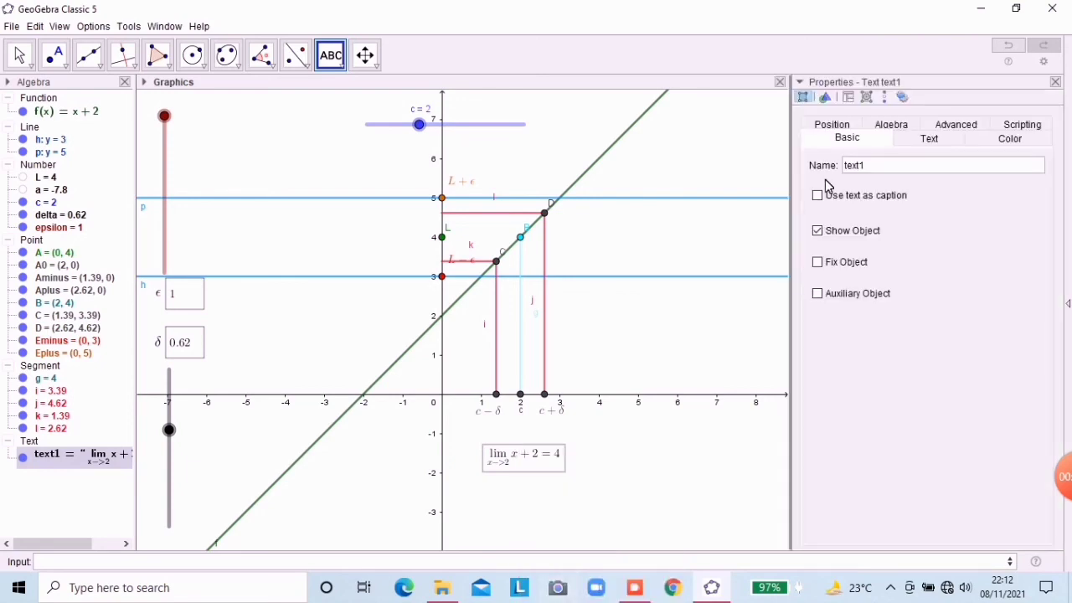
left_click(949, 140)
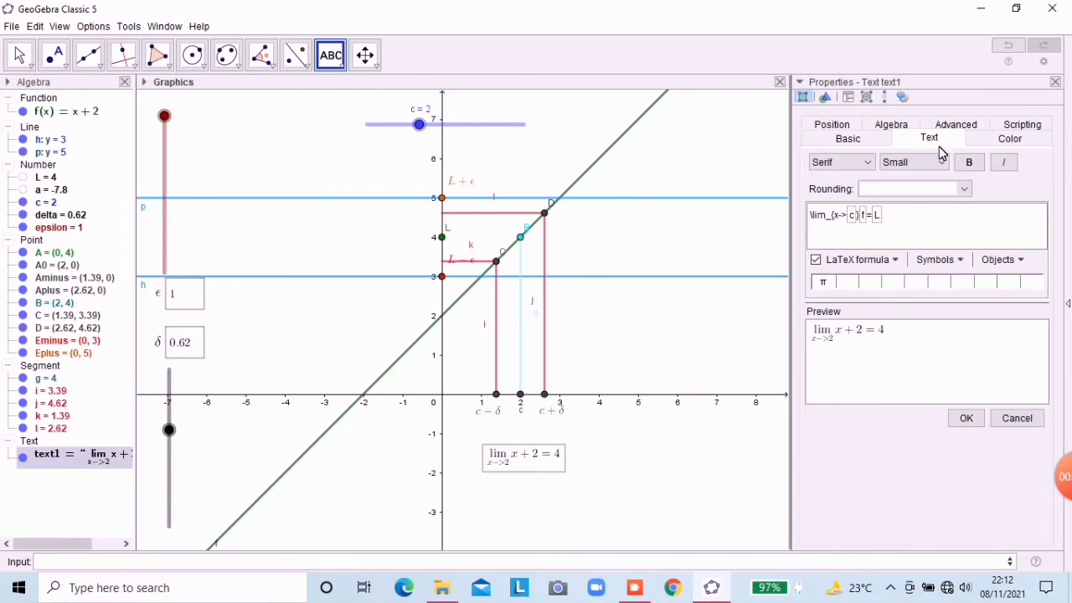
left_click(943, 163)
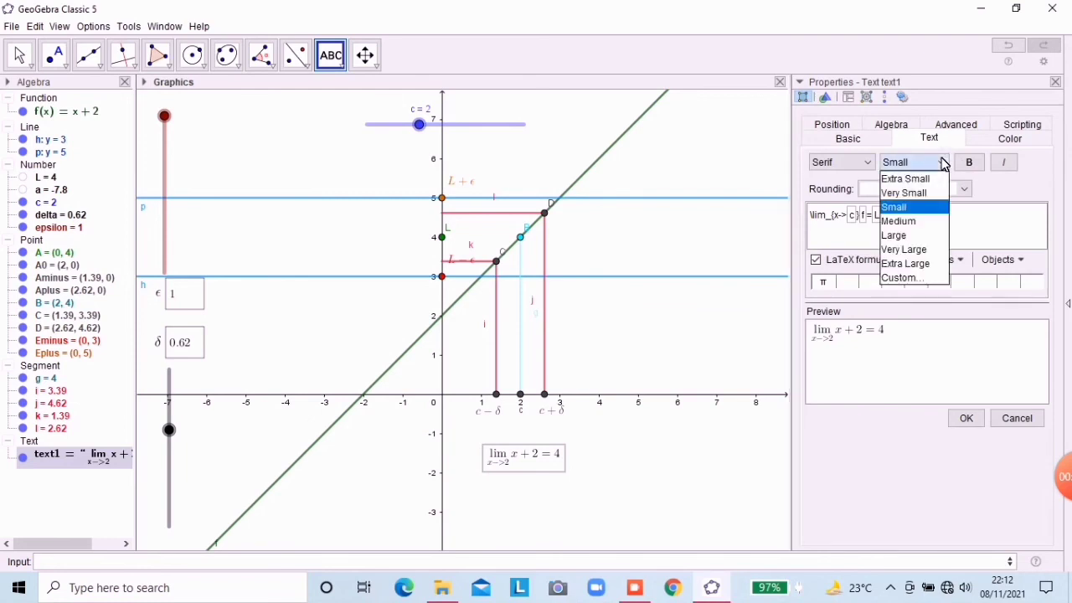
left_click(918, 237)
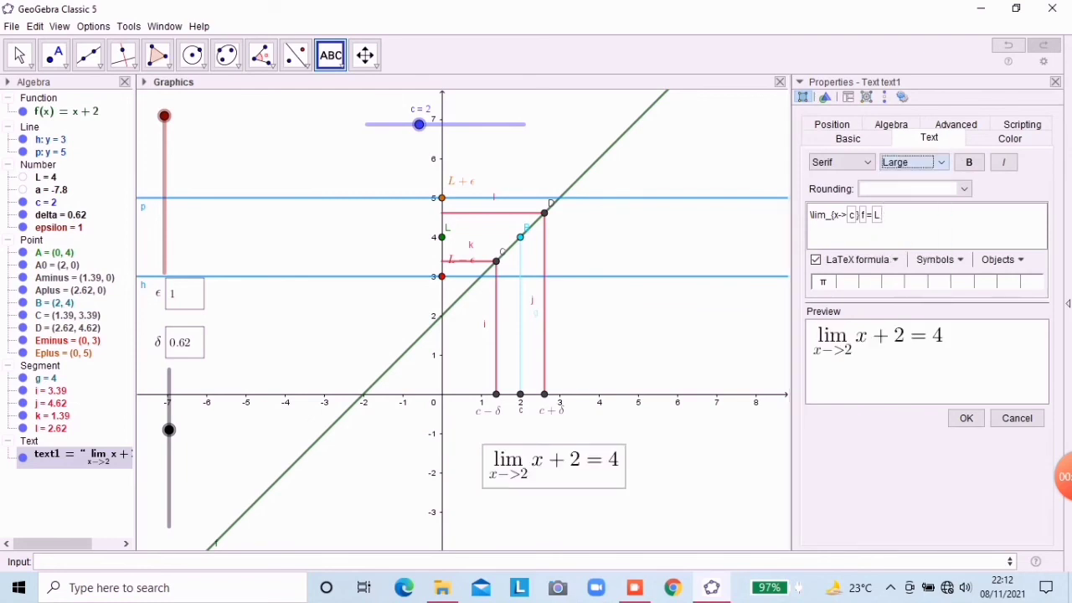
left_click(969, 162)
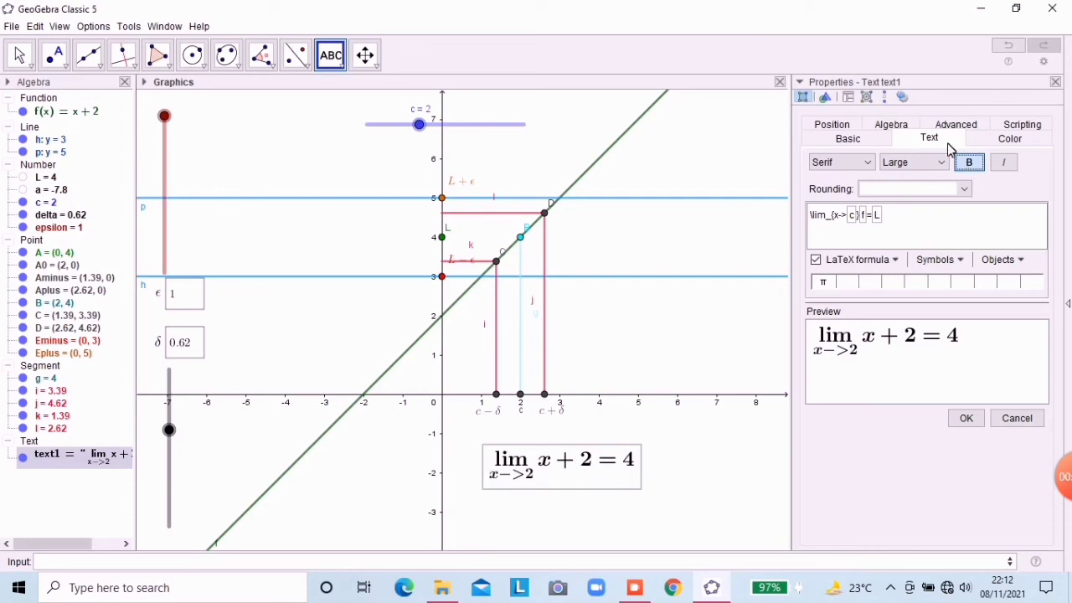
left_click(988, 143)
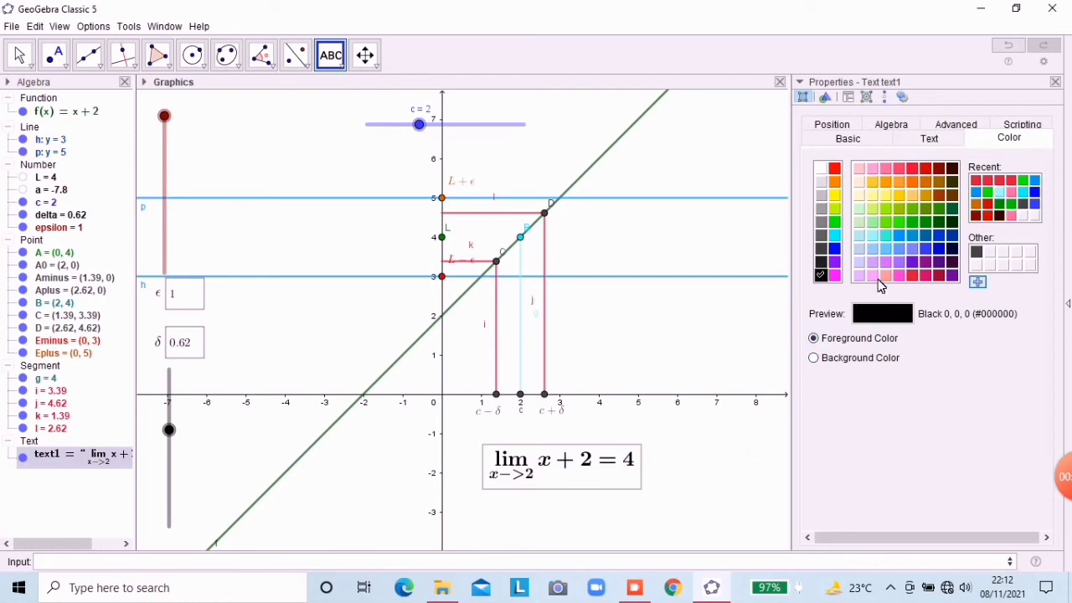
left_click(1056, 82)
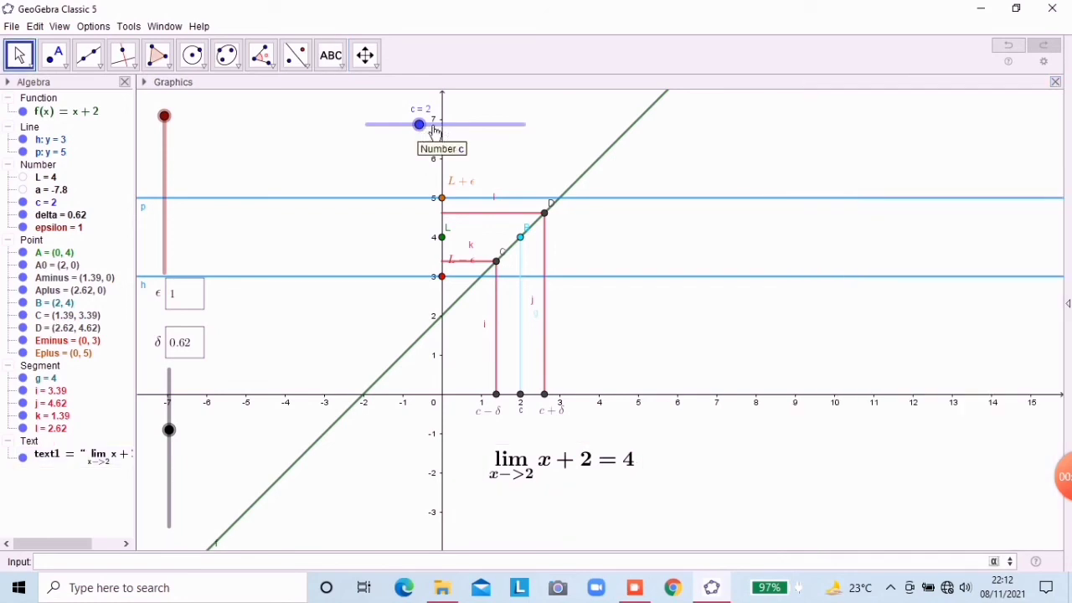
Test the construction by moving slider c to 5 and back to 2.2, with epsilon at 0.36 and delta at 0.16.
left_click_drag(424, 131, 529, 127)
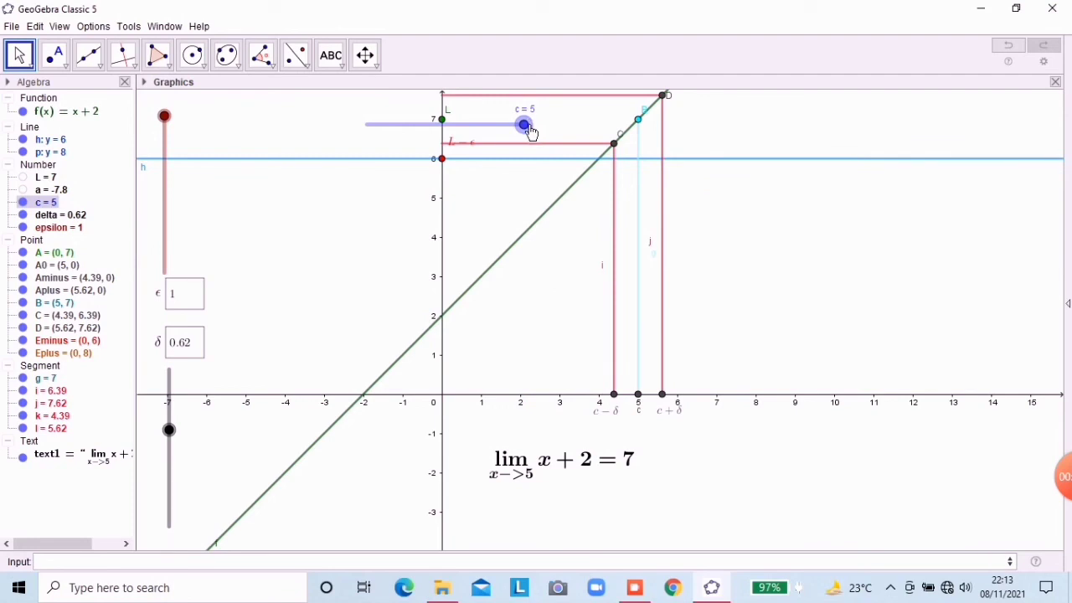
left_click_drag(529, 131, 432, 149)
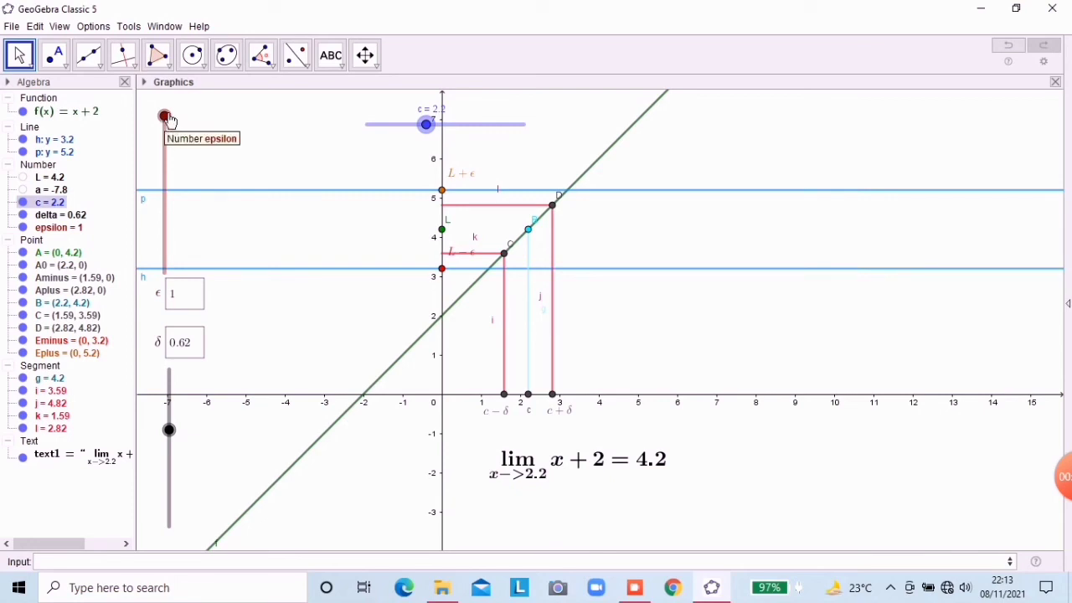
left_click_drag(168, 121, 172, 226)
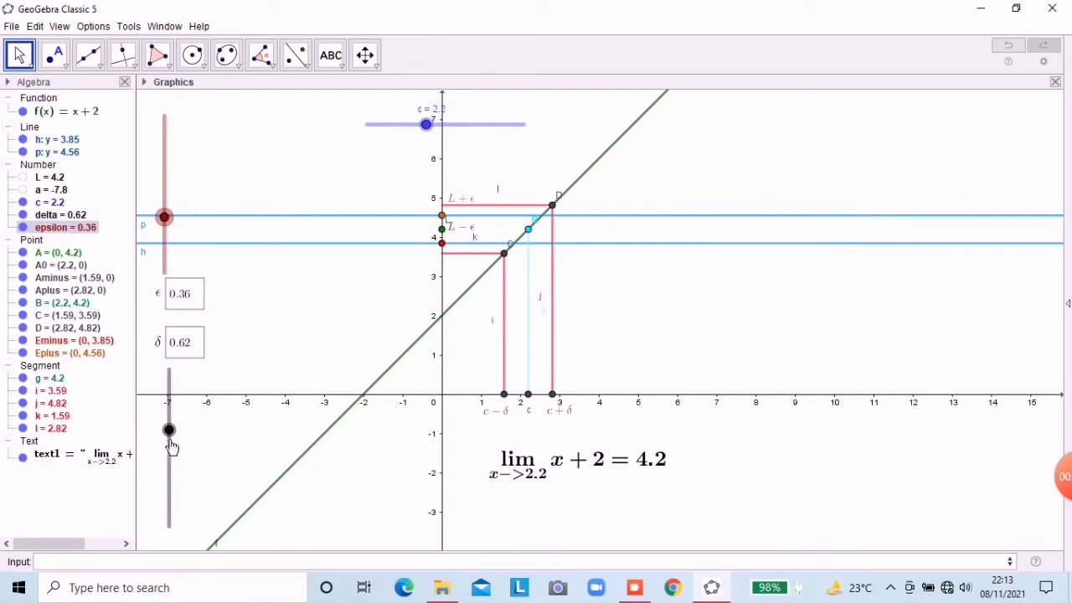
left_click_drag(171, 444, 176, 445)
left_click_drag(176, 458, 175, 511)
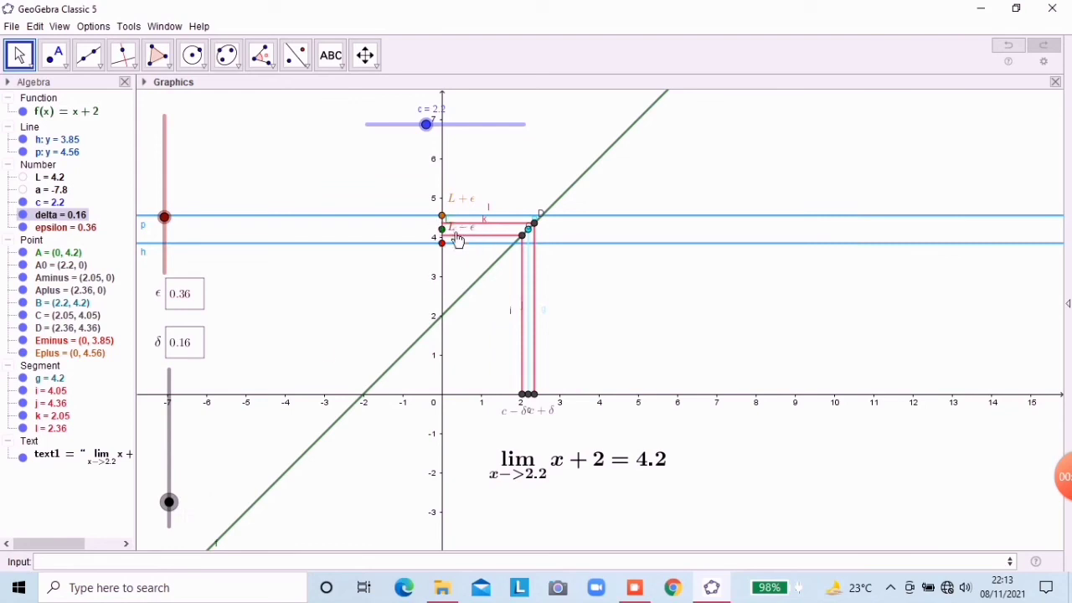
Set the sliders to epsilon 0.89, delta 0.48 and c 2.
left_click_drag(166, 218, 185, 141)
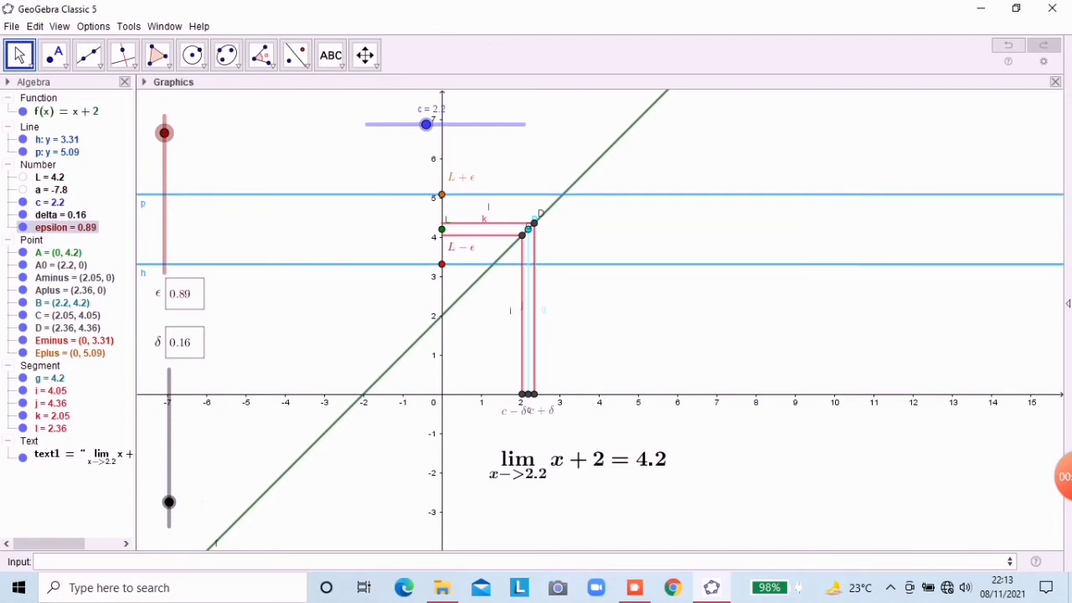
left_click_drag(177, 511, 173, 457)
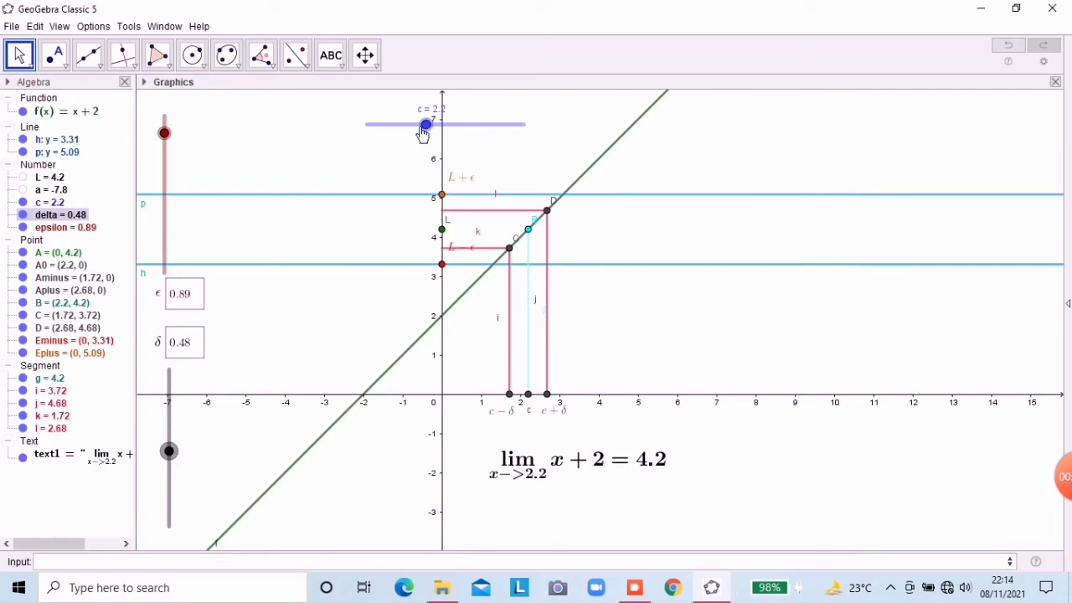
left_click_drag(422, 134, 426, 137)
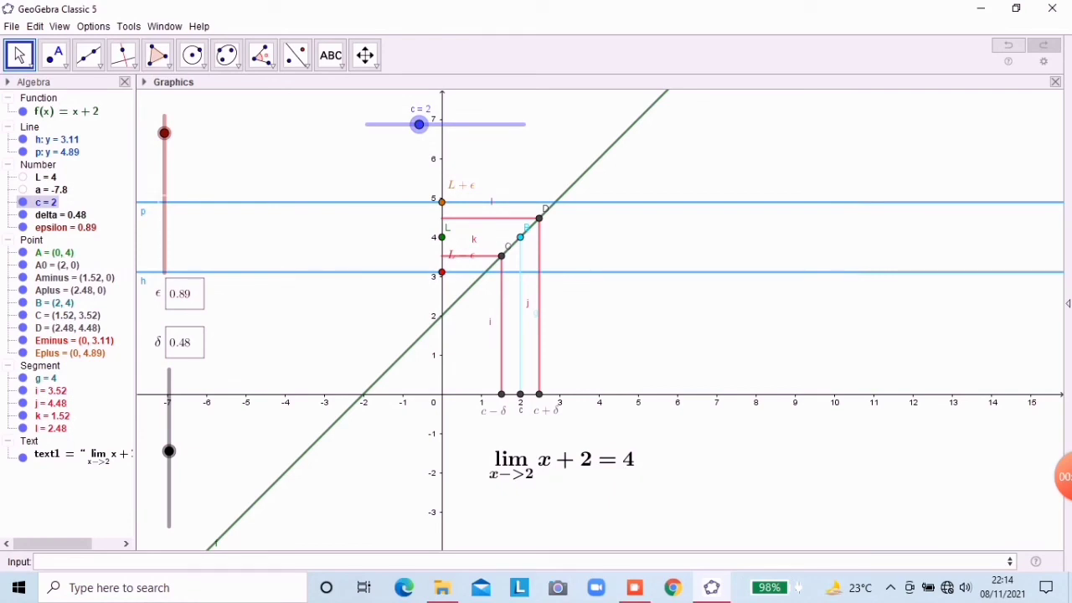
Redefine the function f as x^3 + 2x.
double_click(80, 114)
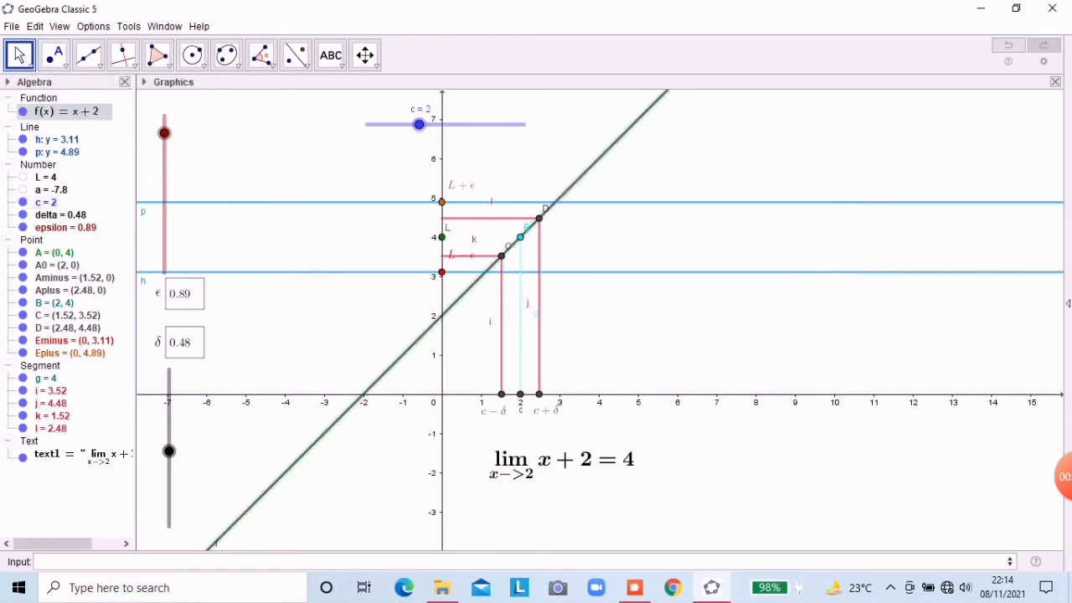
left_click(79, 115)
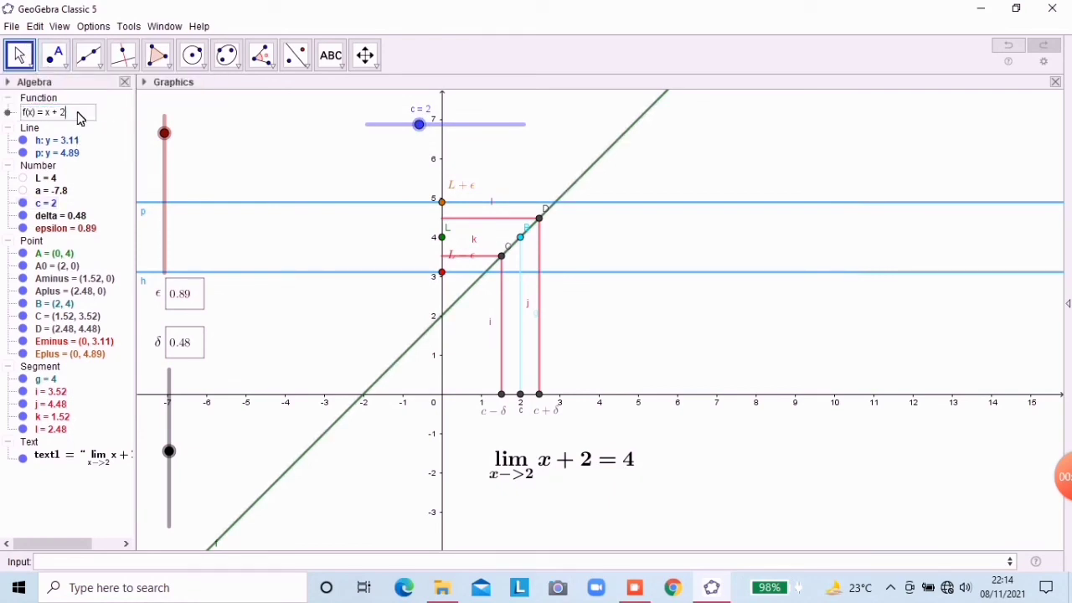
key("BackSpace")
key("BackSpace")
key("BackSpace")
type("^3")
type("+")
type("2x")
key("Return")
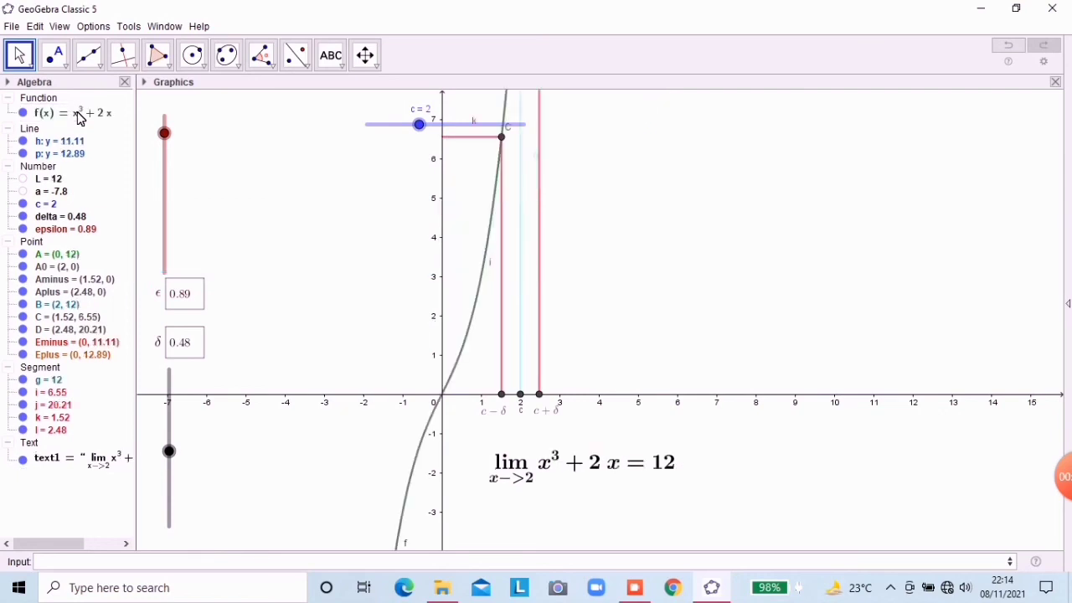
Reduce slider delta to 0.03 to bring the red horizontal segments within the epsilon band around L.
left_click_drag(608, 246, 551, 532)
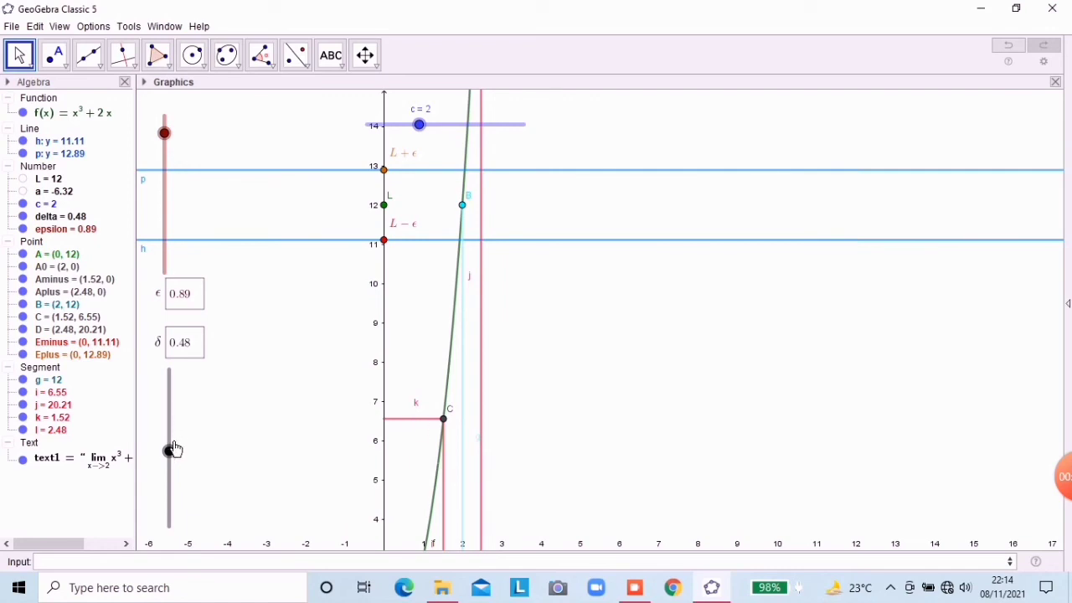
left_click_drag(172, 454, 178, 534)
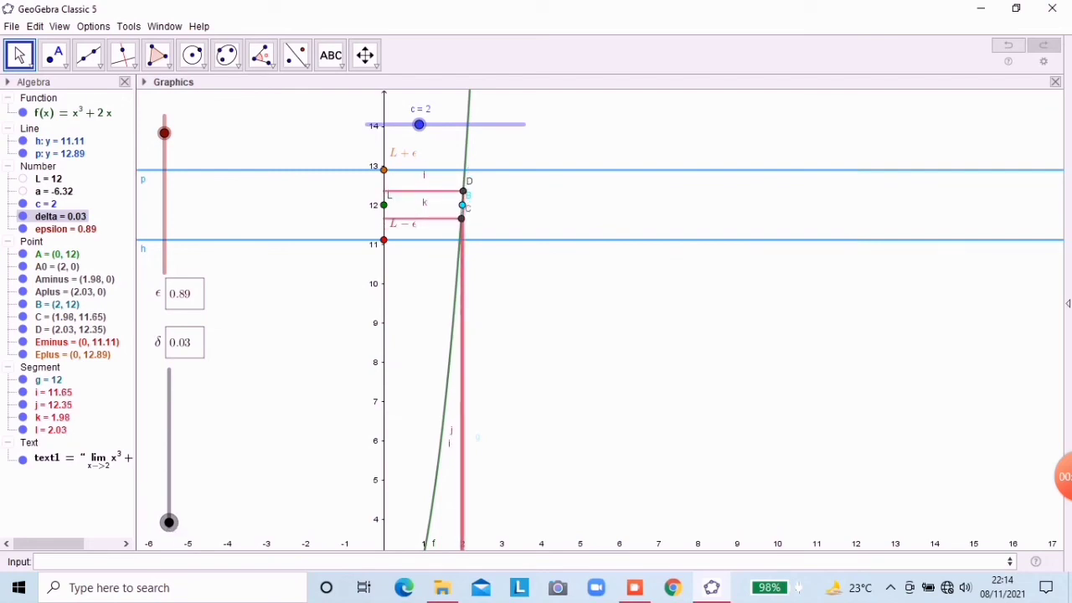
left_click_drag(601, 413, 617, 437)
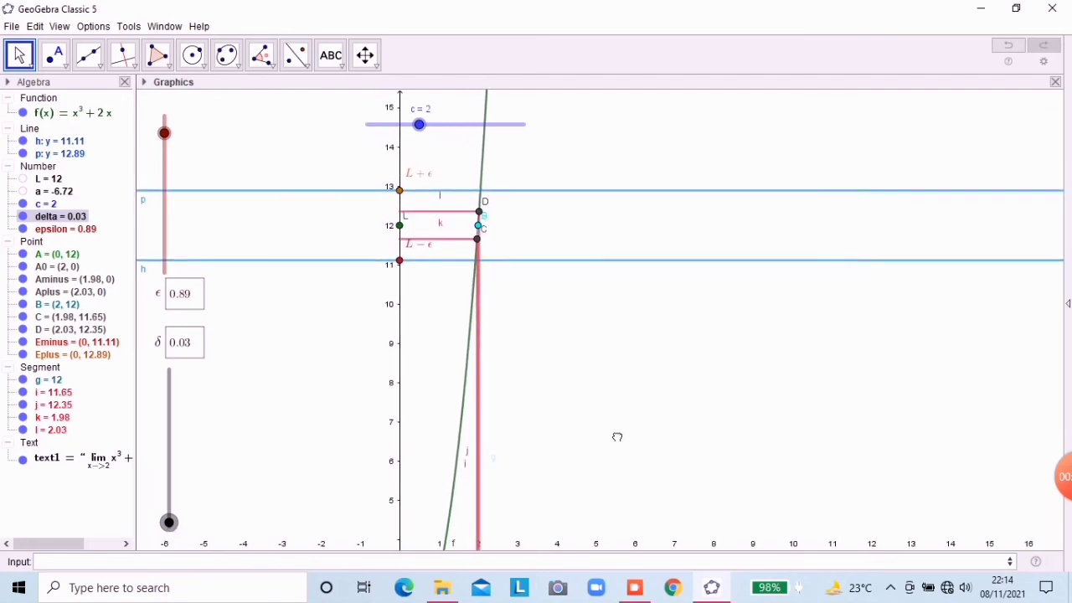
Change the cubic exponent in f to 2 so the function reads x^2 + 2x.
double_click(105, 115)
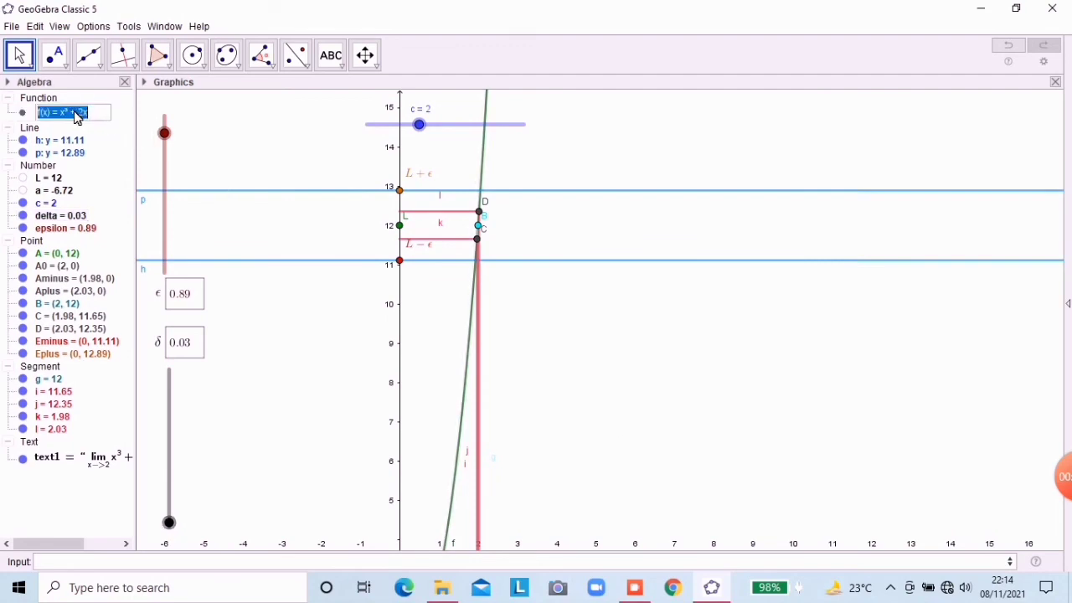
left_click(72, 113)
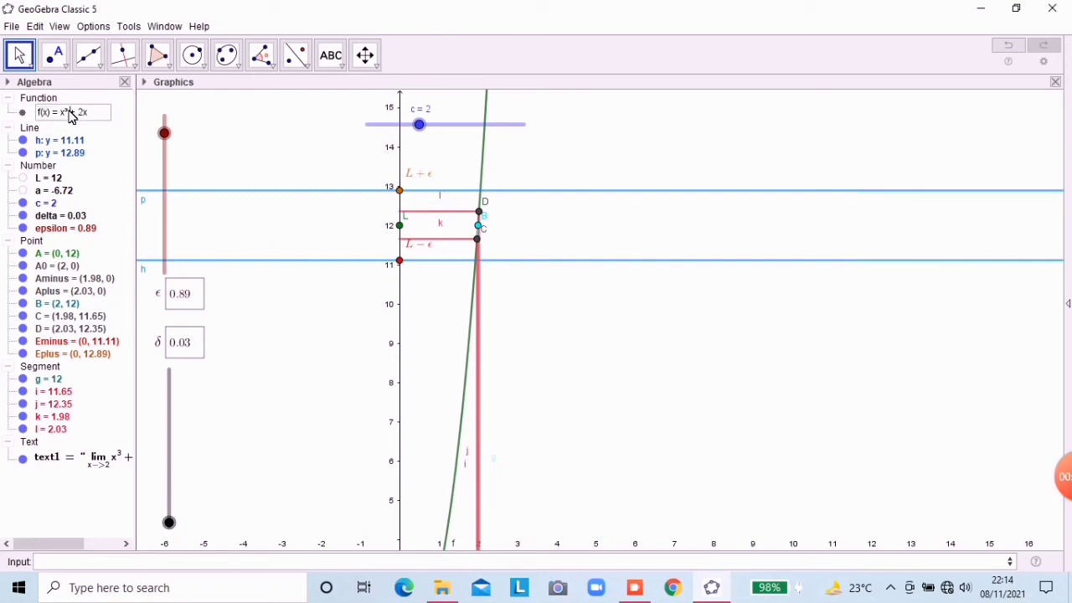
type("^3")
key("Return")
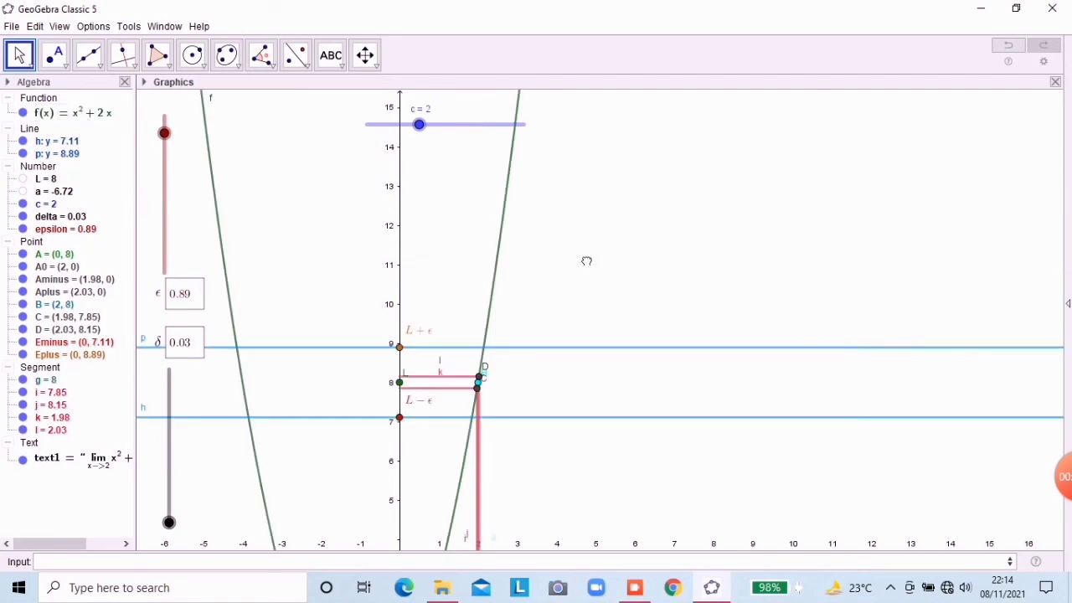
left_click_drag(586, 259, 637, 107)
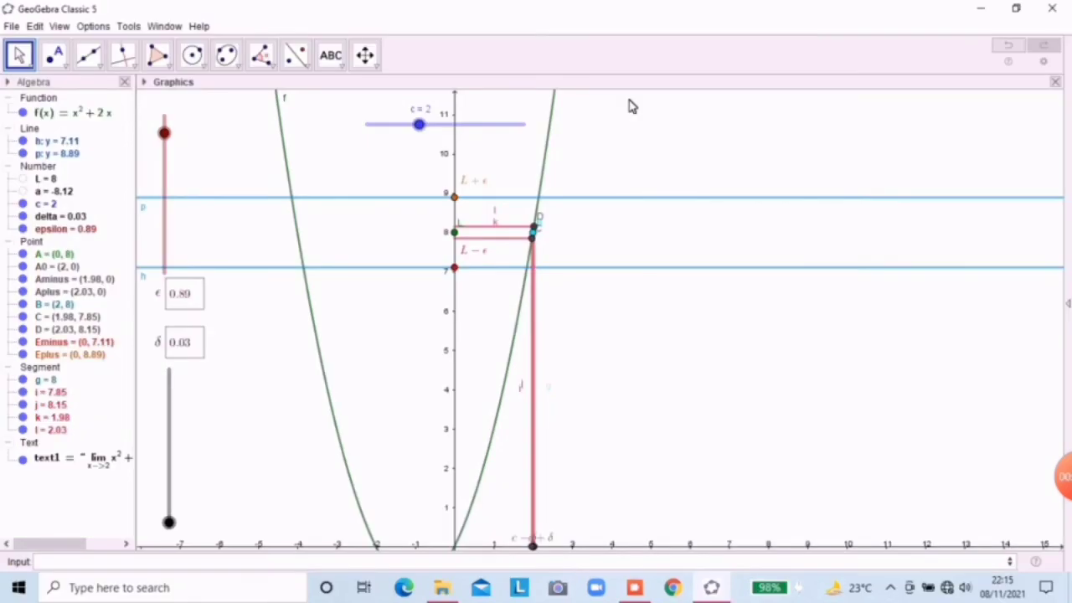